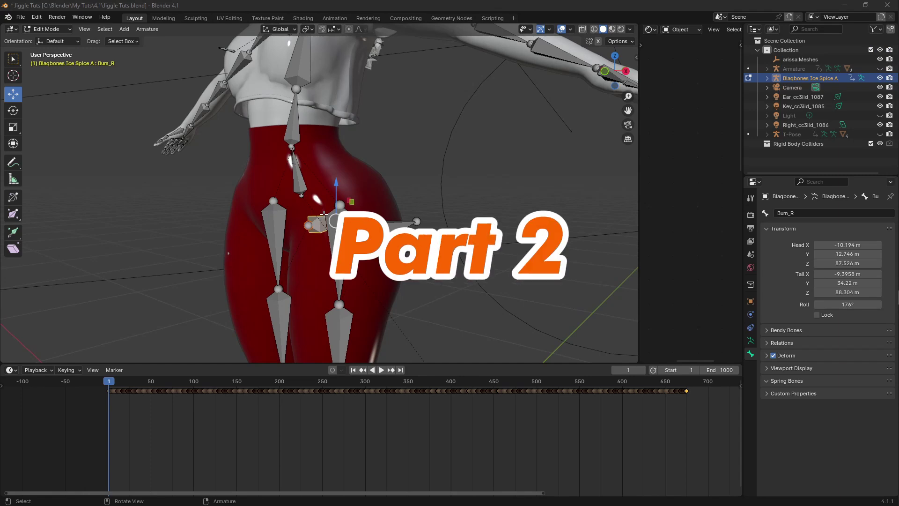
Switch the Blaqbones Ice Spice A armature from Edit Mode to Object Mode
scroll(330, 208, down, 1)
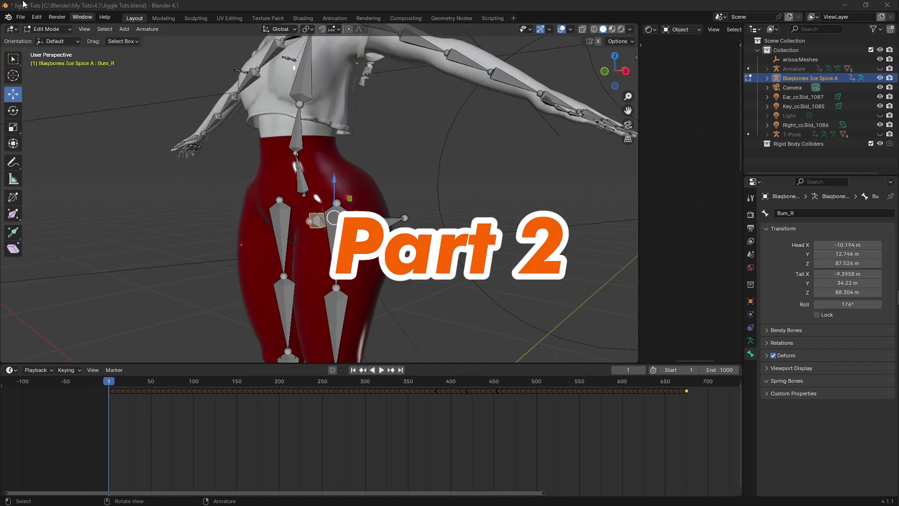
middle_drag(423, 203, 389, 203)
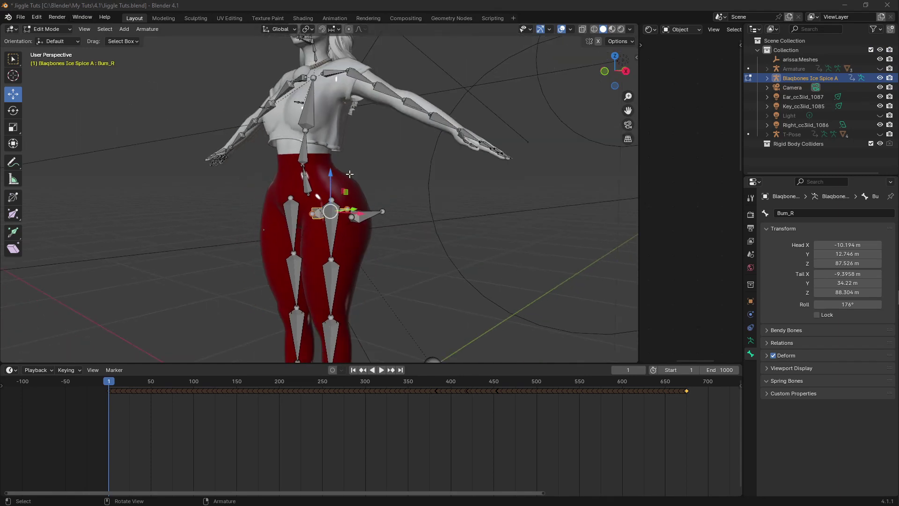
click(35, 30)
click(40, 44)
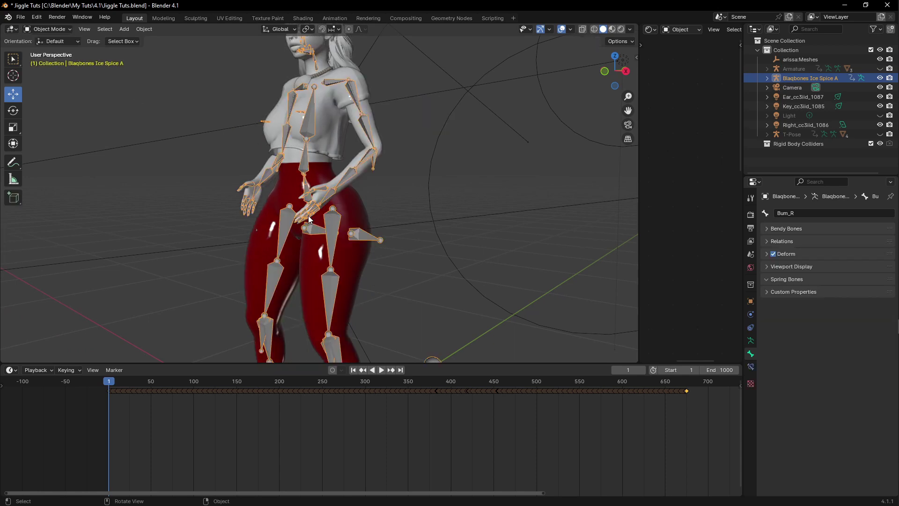
Select the CC_Base_Body mesh and enter Edit Mode, viewing it from the front and at an angle
middle_drag(309, 219, 328, 173)
click(358, 159)
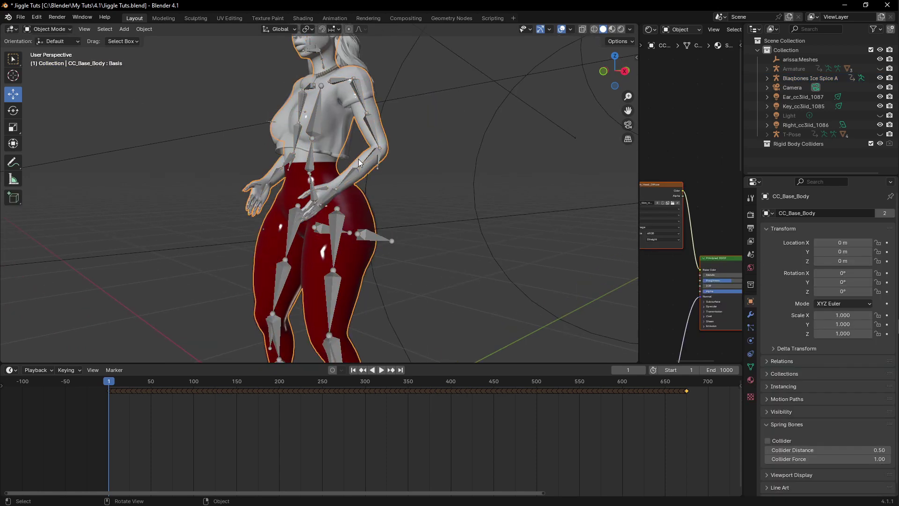
key(KP_1)
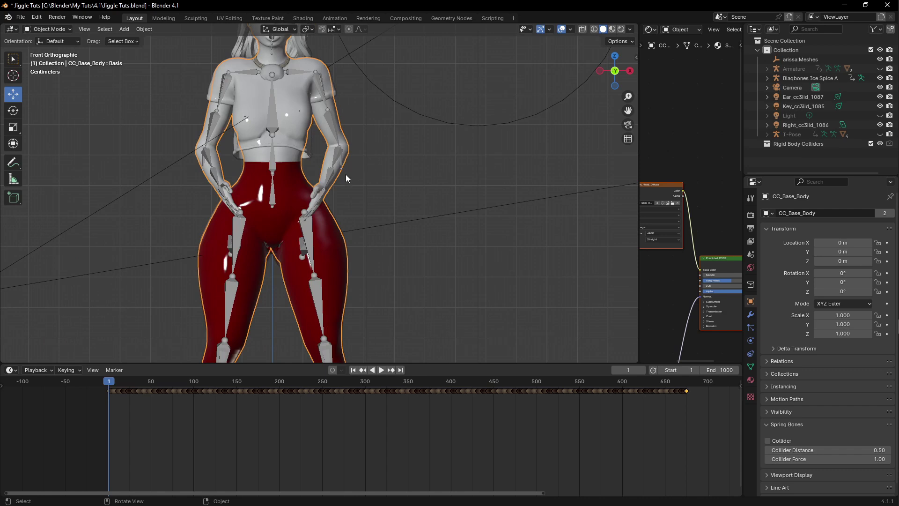
key(Tab)
scroll(338, 187, down, 2)
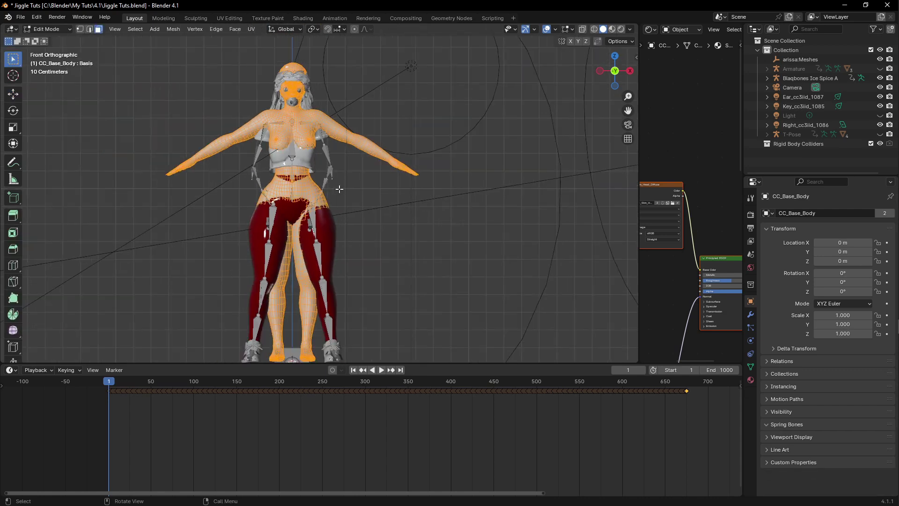
scroll(346, 190, up, 2)
scroll(350, 187, down, 2)
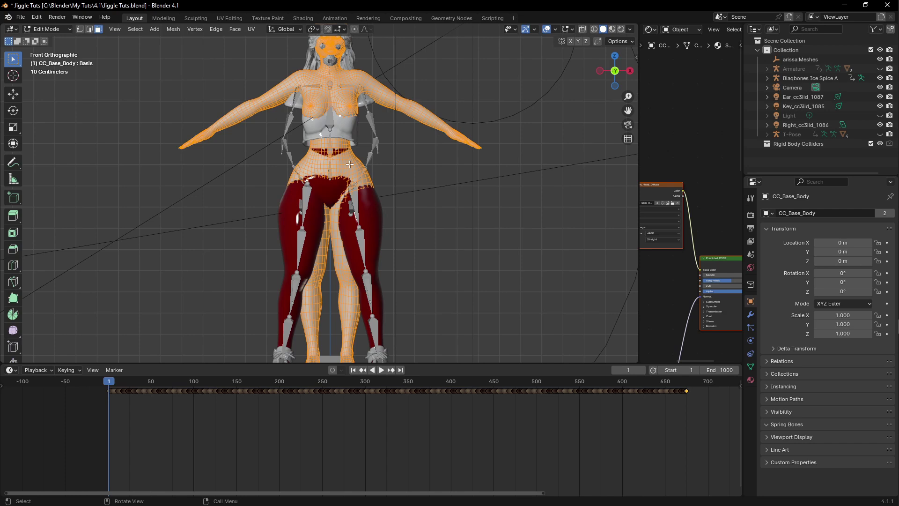
middle_drag(398, 195, 294, 196)
scroll(358, 190, up, 2)
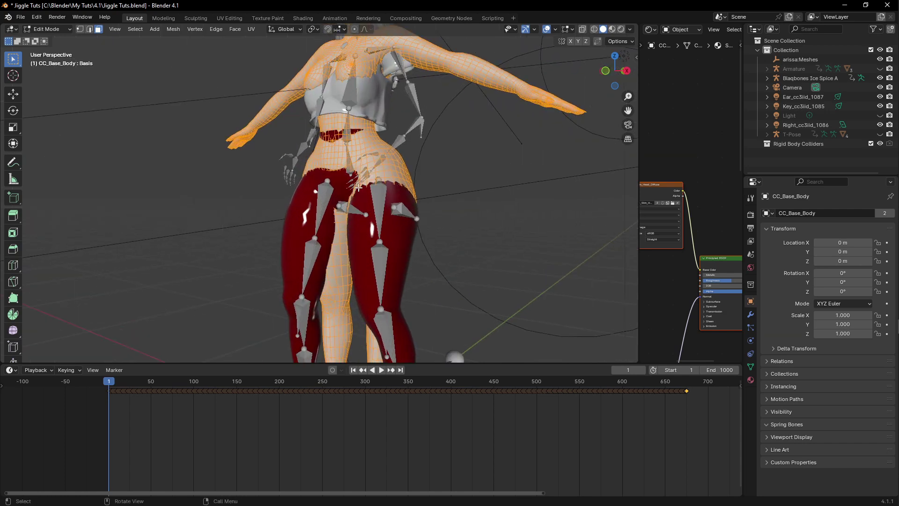
Examine the isolated CC_Base_Body mesh from behind, and restore the full scene in Object Mode
key(KP_Divide)
middle_drag(358, 187, 377, 194)
scroll(349, 142, up, 2)
scroll(349, 141, down, 3)
scroll(379, 199, up, 3)
scroll(377, 198, down, 1)
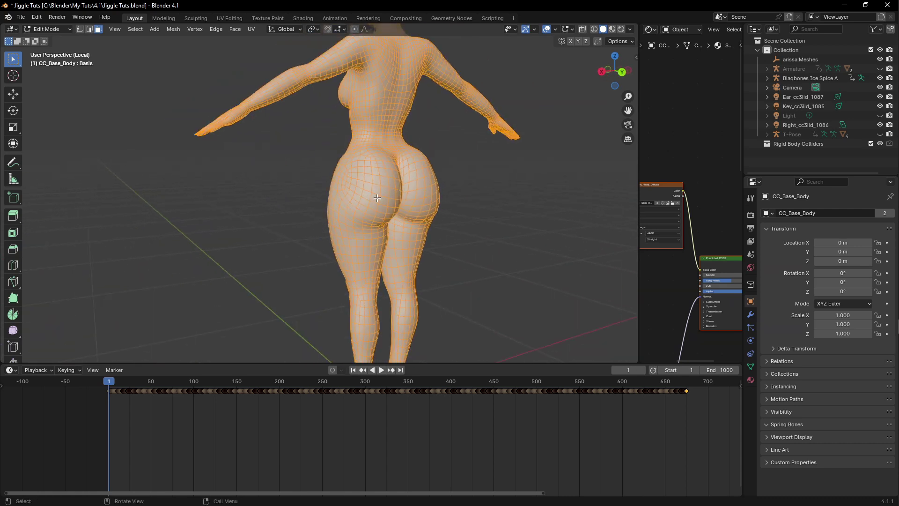
scroll(378, 198, down, 3)
scroll(440, 211, up, 3)
middle_drag(440, 211, 380, 228)
key(Tab)
key(KP_Divide)
Preview the clothed character in Rendered shading with the viewport gizmos and overlays hidden
key(z)
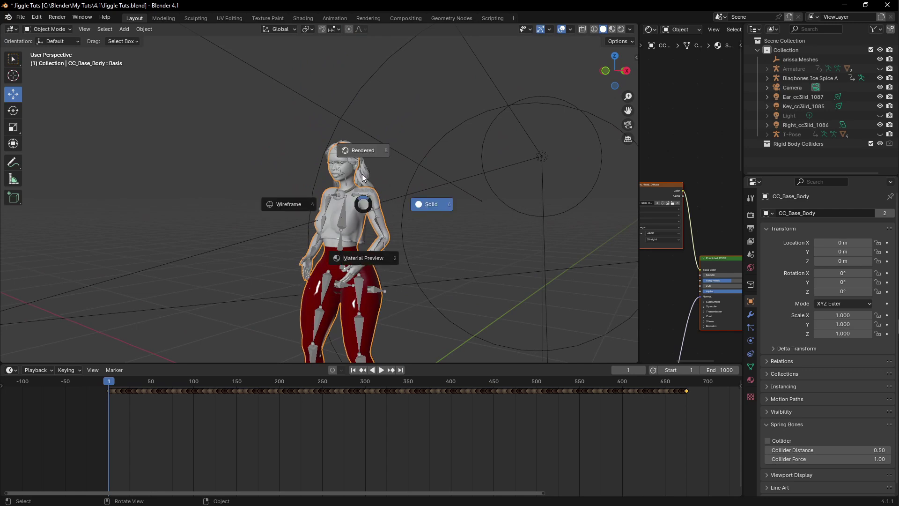
click(361, 172)
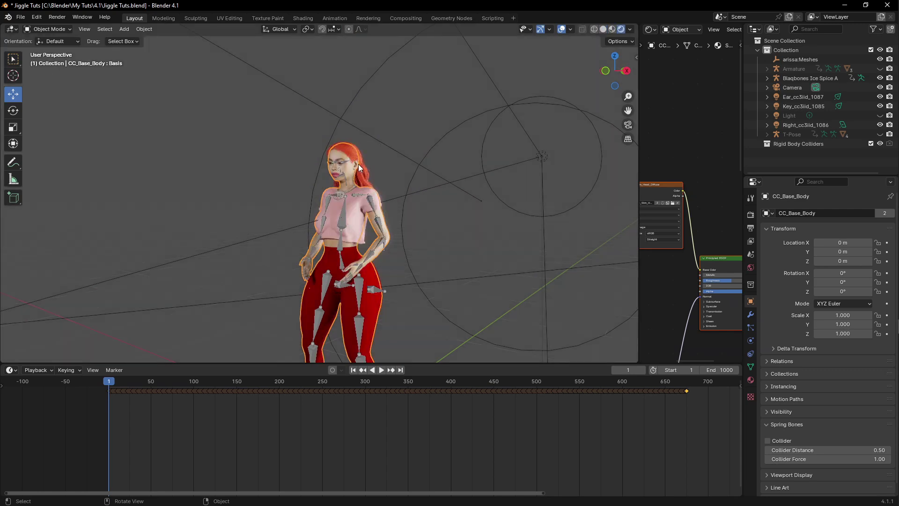
scroll(358, 164, up, 4)
click(548, 32)
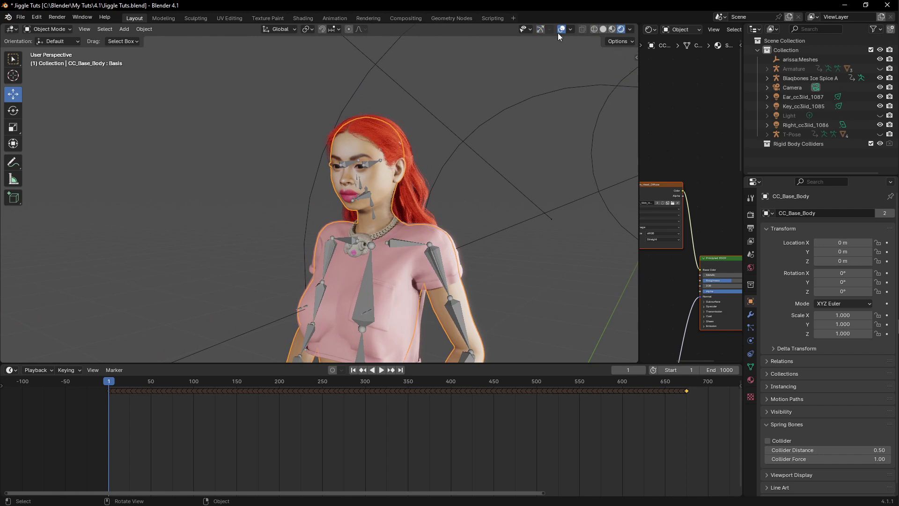
click(560, 32)
middle_drag(440, 167, 463, 169)
scroll(452, 171, down, 3)
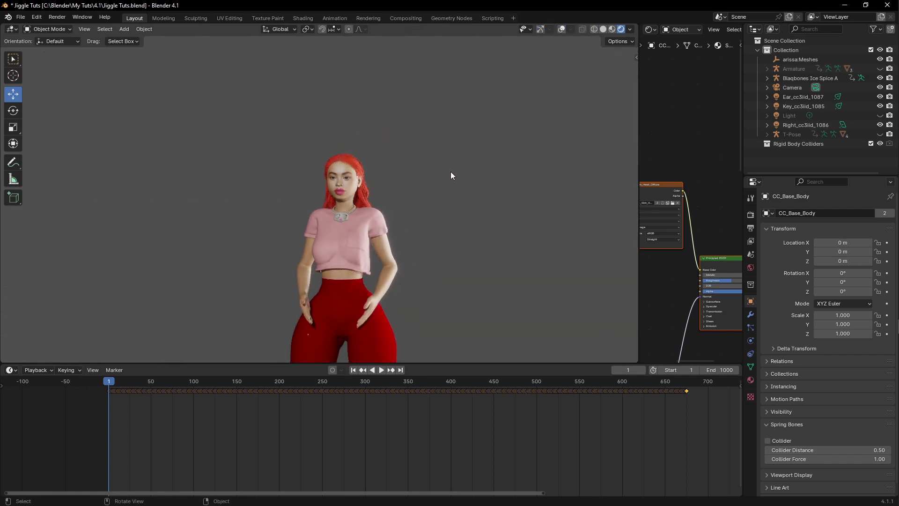
scroll(451, 171, up, 1)
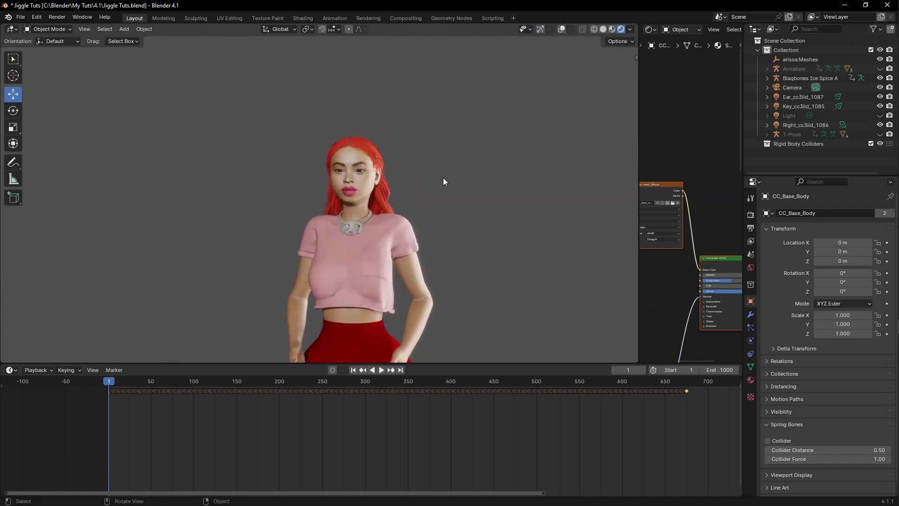
Show the viewport gizmos and overlays again and return to Solid shading
click(540, 30)
click(562, 30)
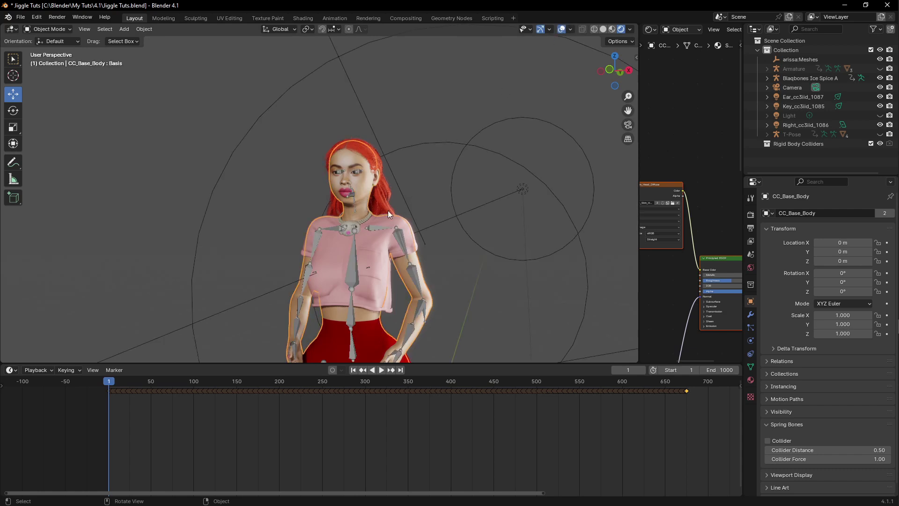
key(z)
click(387, 222)
click(399, 234)
key(ctrl+Tab)
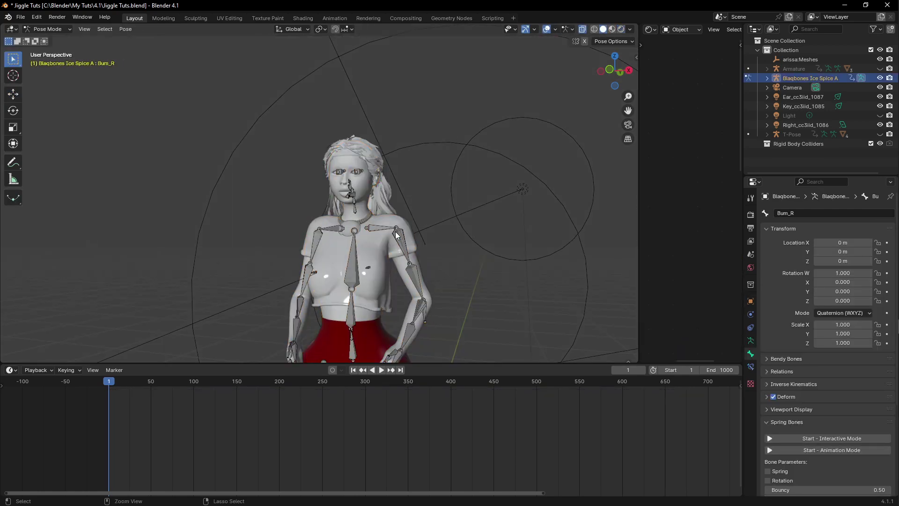
key(ctrl+Tab)
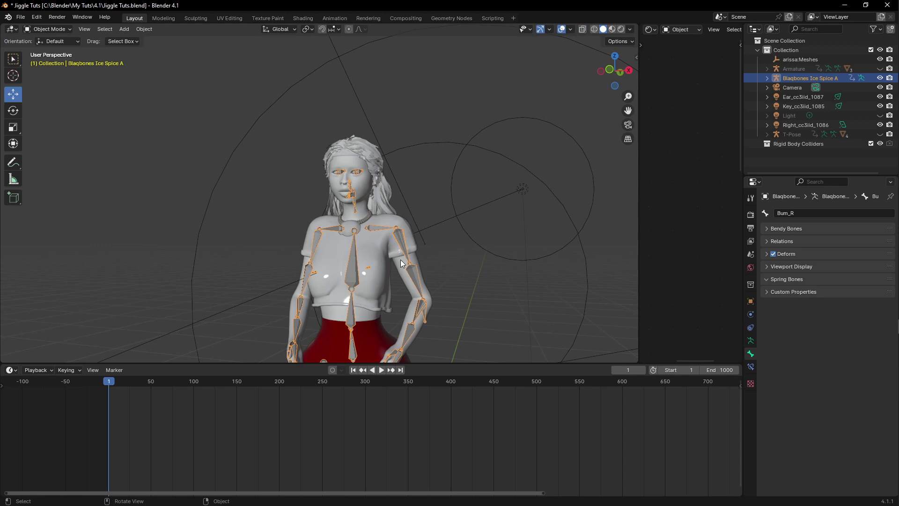
Isolate the CC_Base_Body mesh in local view and enter Edit Mode
click(402, 264)
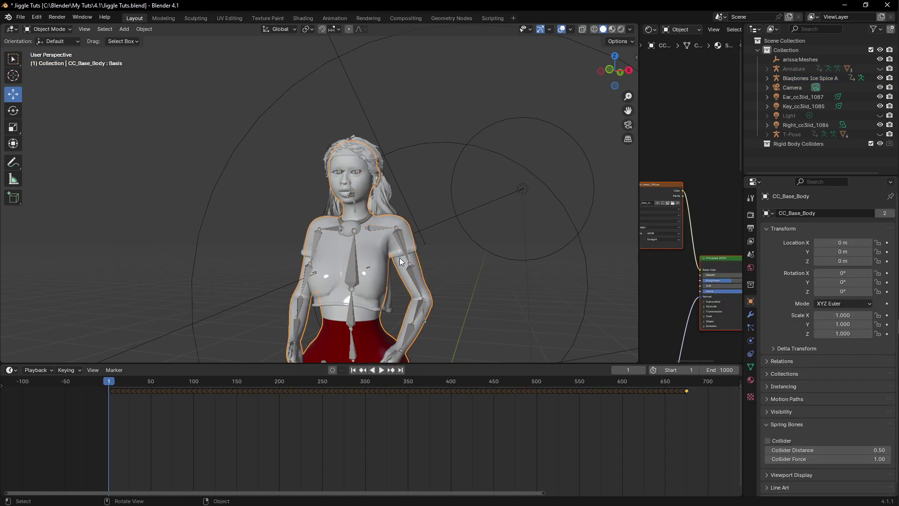
key(KP_Divide)
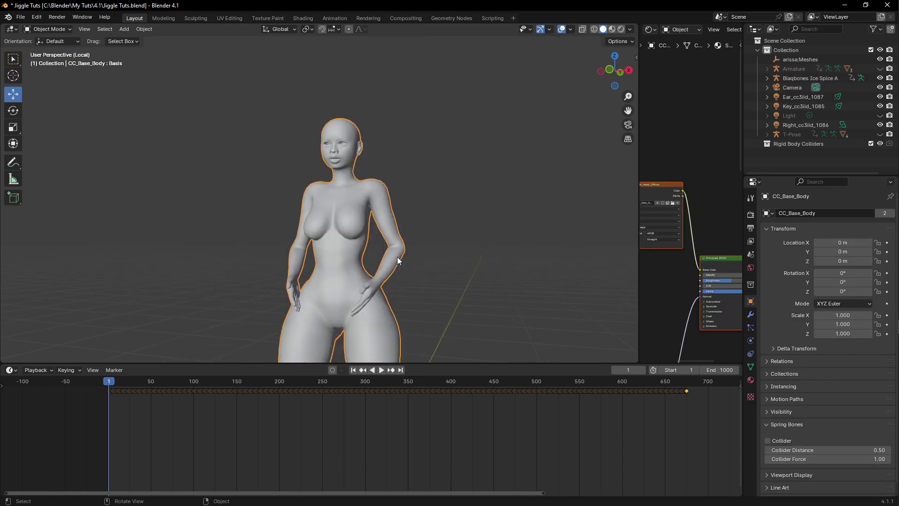
scroll(395, 226, up, 5)
scroll(353, 220, down, 2)
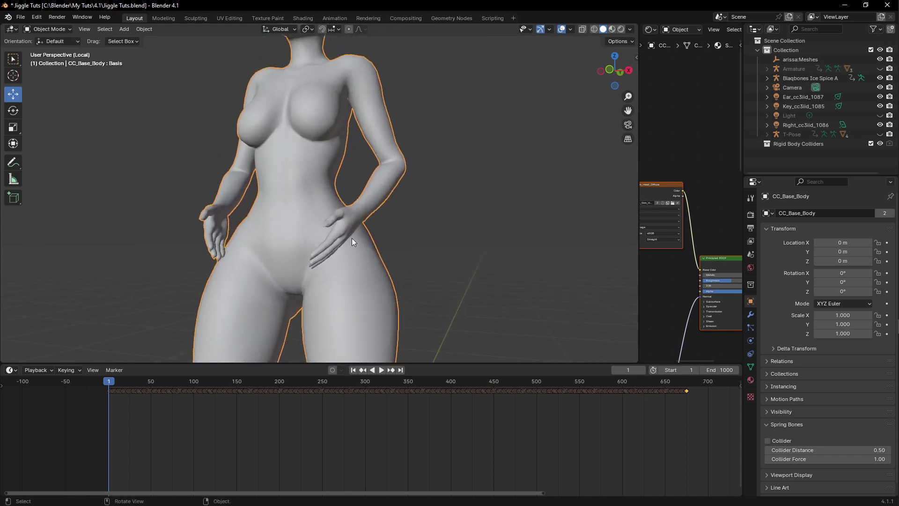
key(Tab)
Examine the topology of the isolated body mesh around the hips from the back and the side
scroll(352, 238, down, 5)
middle_drag(262, 197, 342, 185)
scroll(341, 187, up, 3)
scroll(341, 183, up, 2)
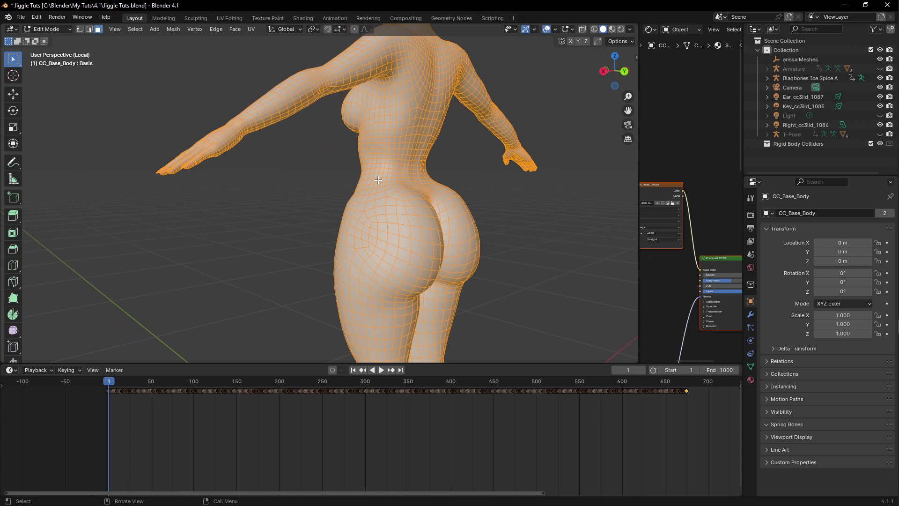
scroll(380, 177, down, 3)
middle_drag(379, 177, 374, 216)
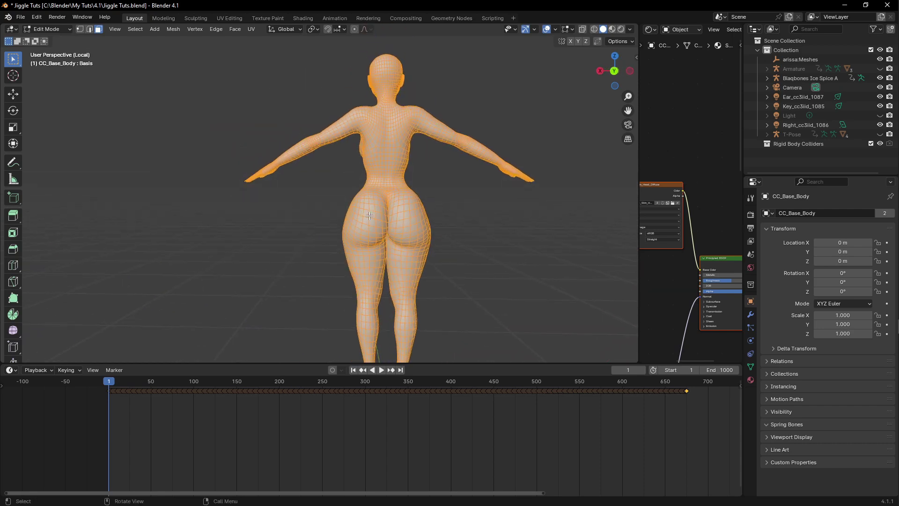
scroll(374, 215, up, 4)
key(grave)
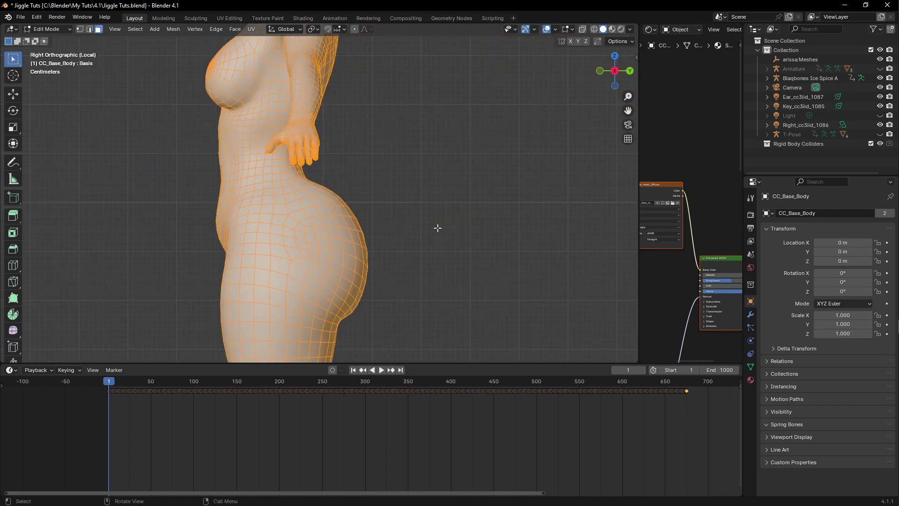
key(grave)
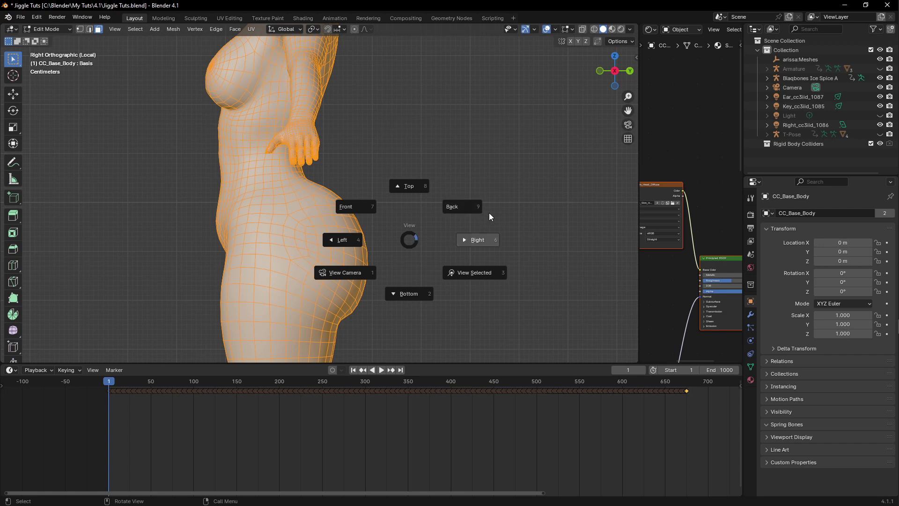
click(489, 213)
mouse_move(416, 215)
middle_down()
mouse_move(472, 226)
mouse_move(419, 226)
middle_up()
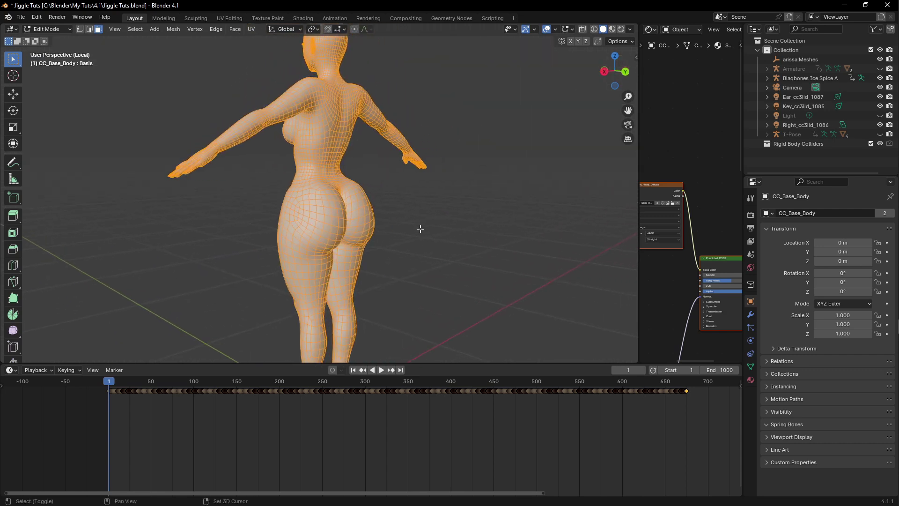
Display the vertex groups in the body mesh's object data properties
click(751, 314)
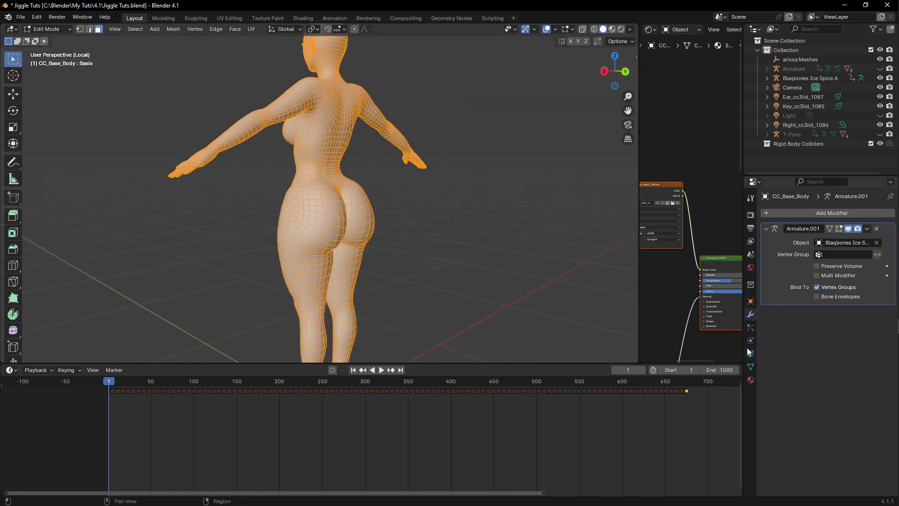
click(751, 366)
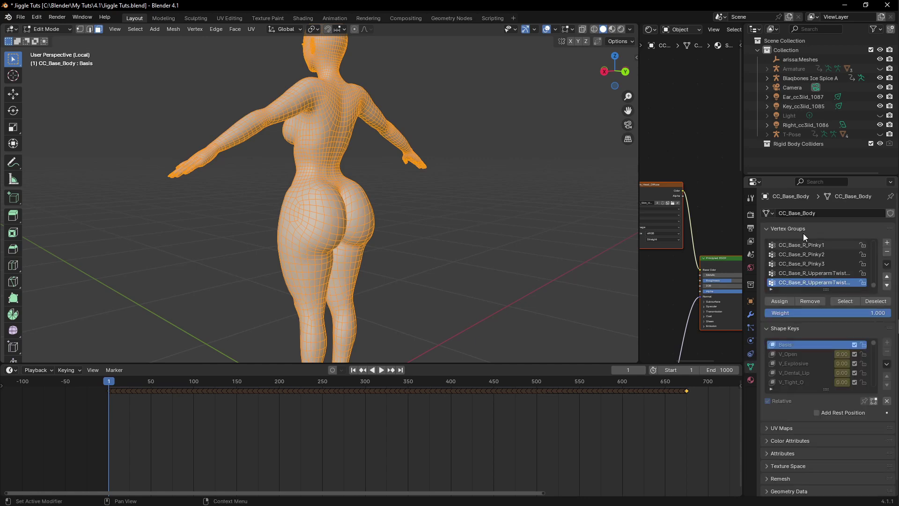
middle_drag(459, 211, 473, 211)
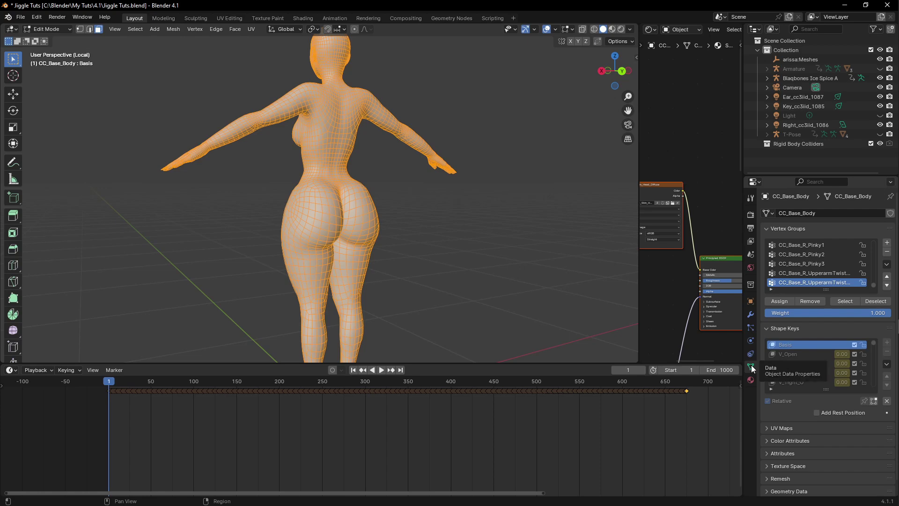
Select only a single face on the right buttock of the body mesh
middle_drag(300, 262, 328, 328)
scroll(340, 220, up, 4)
scroll(341, 219, up, 1)
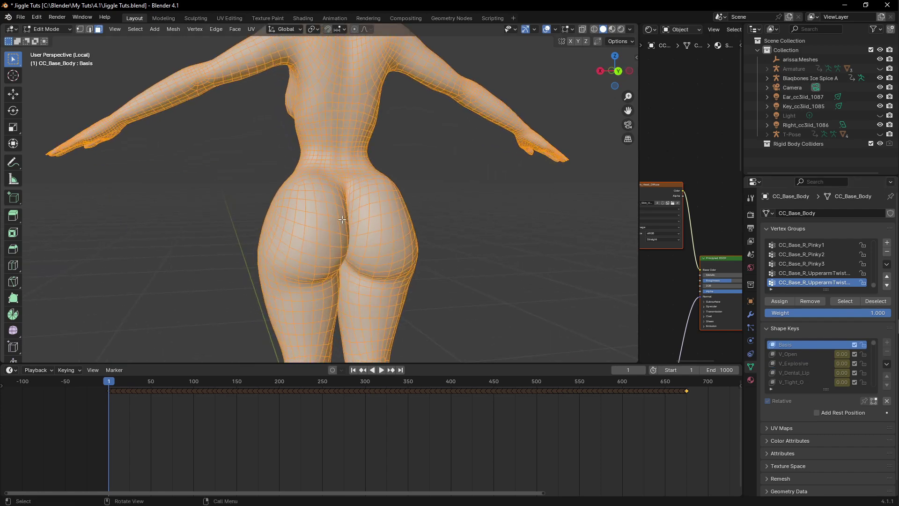
click(370, 231)
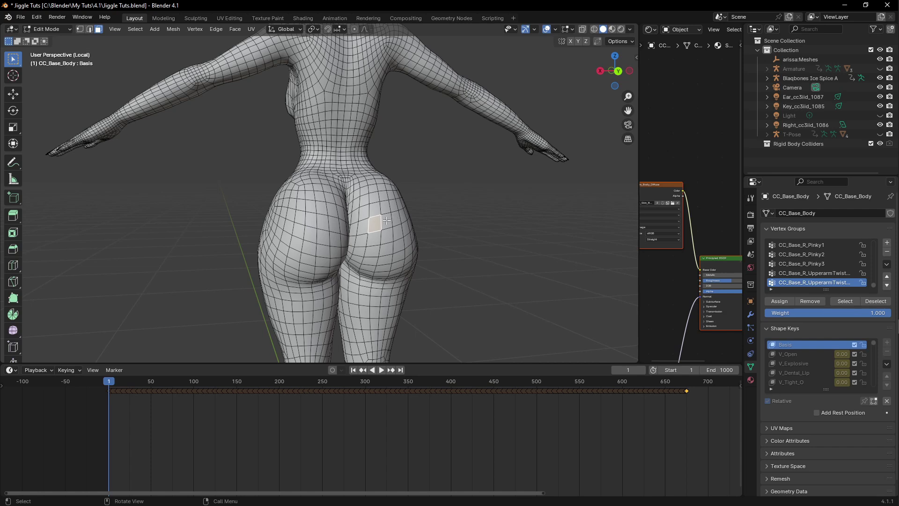
Return the body mesh to Object Mode and leave local view to show the full scene
key(ctrl+Tab)
key(4)
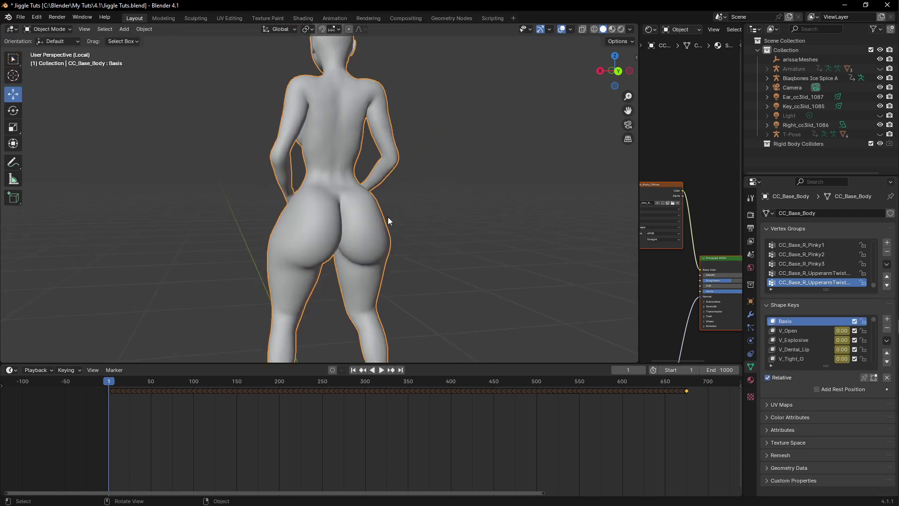
key(KP_Divide)
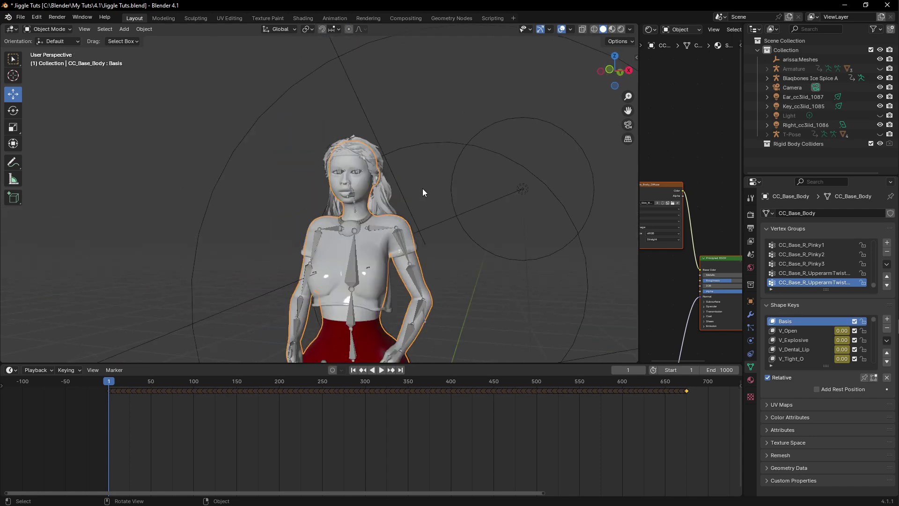
Put the Blaqbones Ice Spice A armature in Pose Mode and show the Bum_R bone's properties
middle_drag(357, 209, 304, 219)
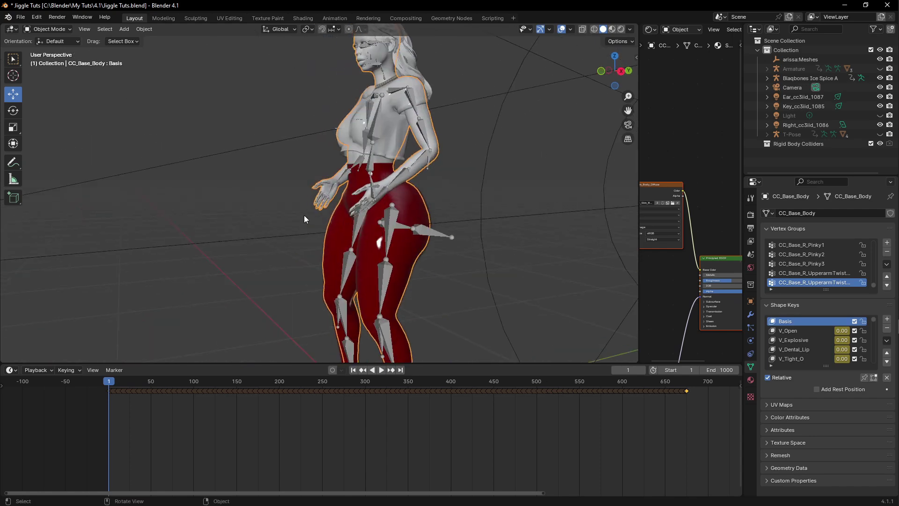
click(386, 220)
key(ctrl+Tab)
scroll(387, 217, up, 3)
middle_drag(387, 217, 408, 250)
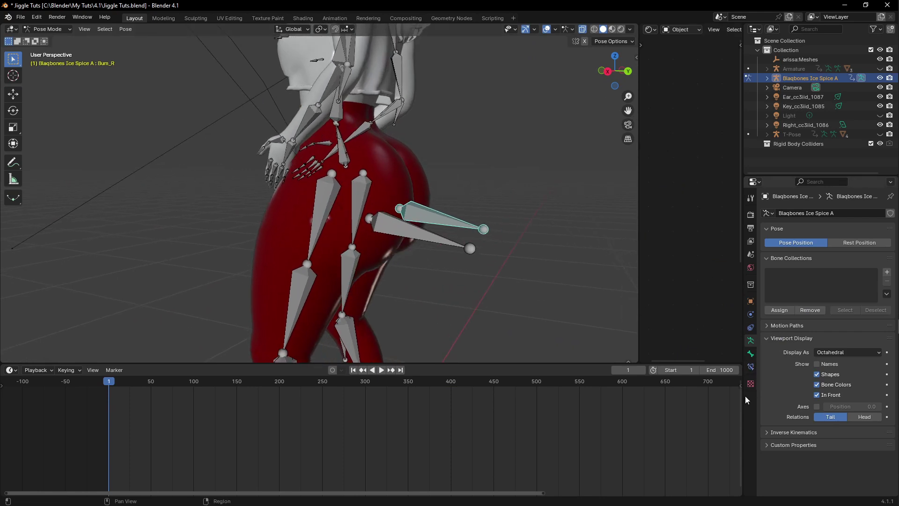
click(751, 354)
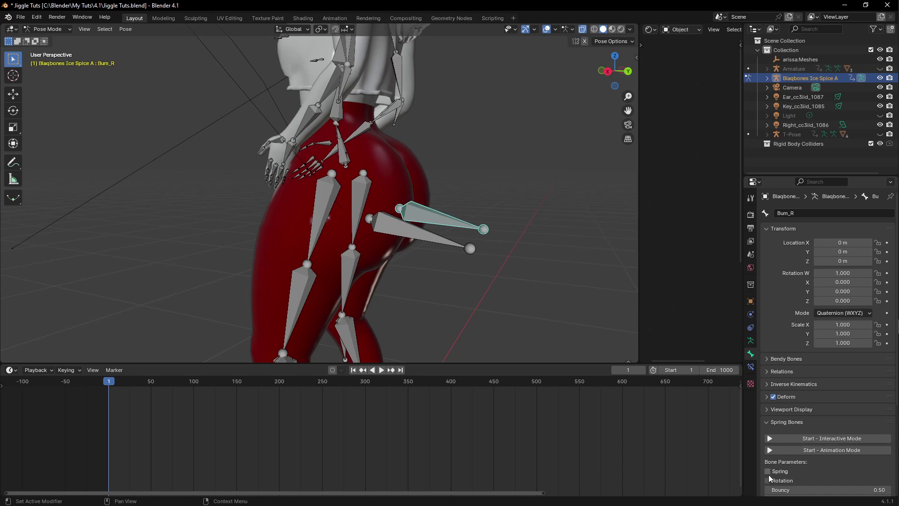
Enable Spring for the Bum_L bone and start the spring bones in Animation Mode
click(433, 243)
click(777, 472)
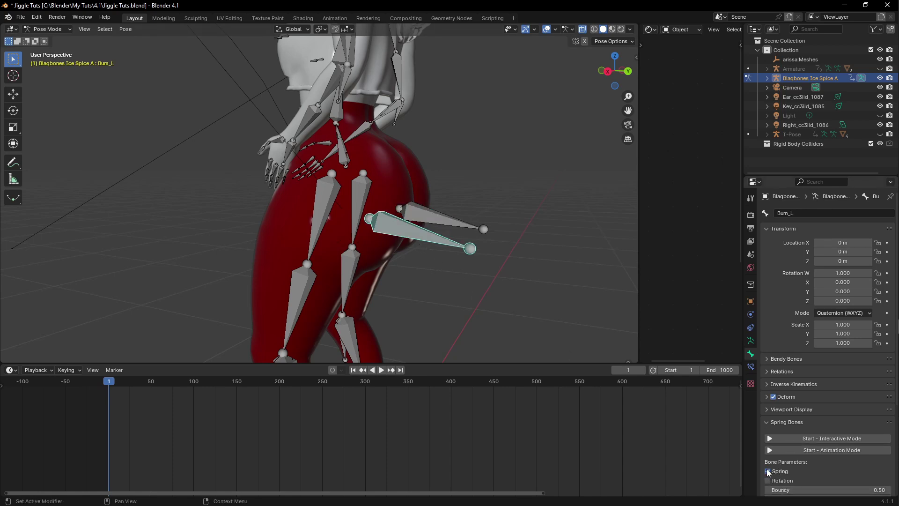
click(815, 450)
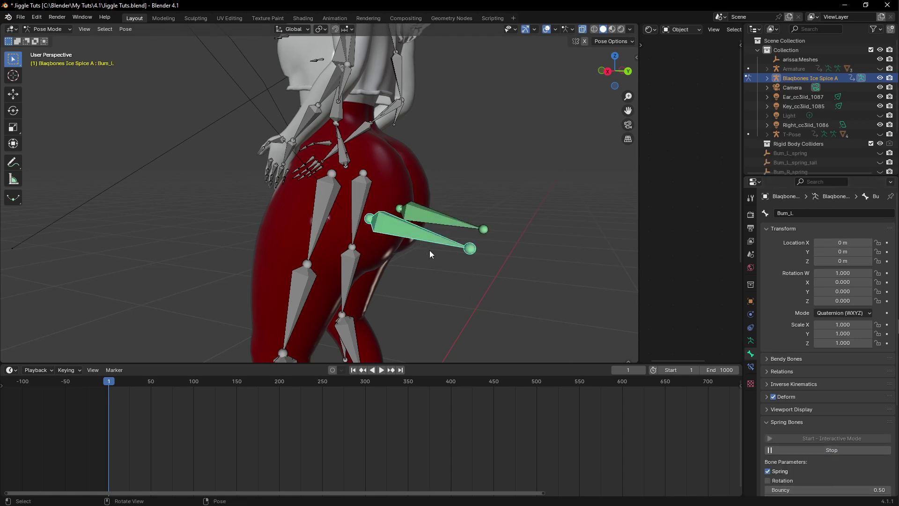
Play the animation to examine the hip bones' spring motion, stopping the simulation and playback and returning to the first frame
key(space)
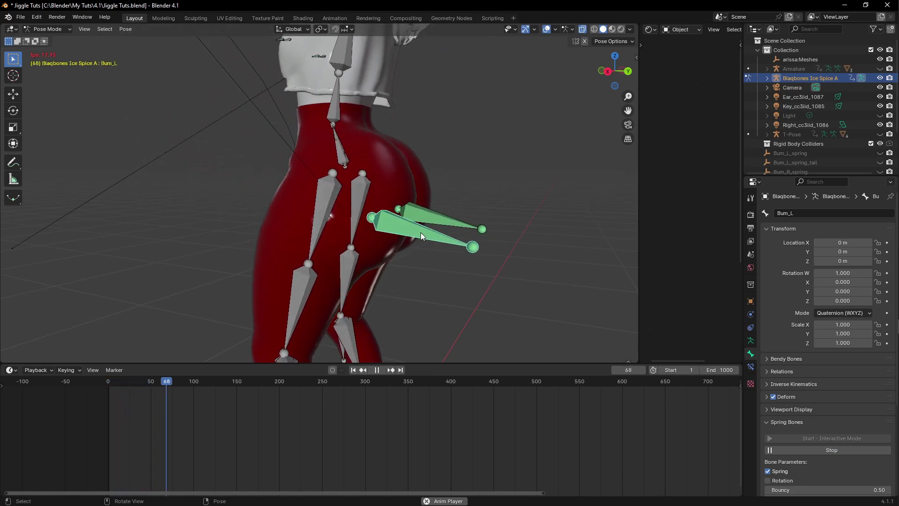
middle_drag(421, 232, 438, 229)
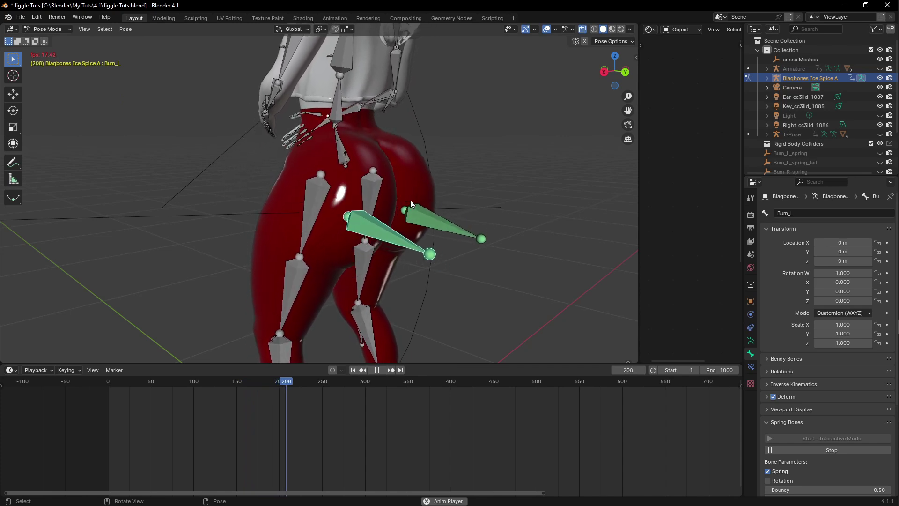
click(823, 450)
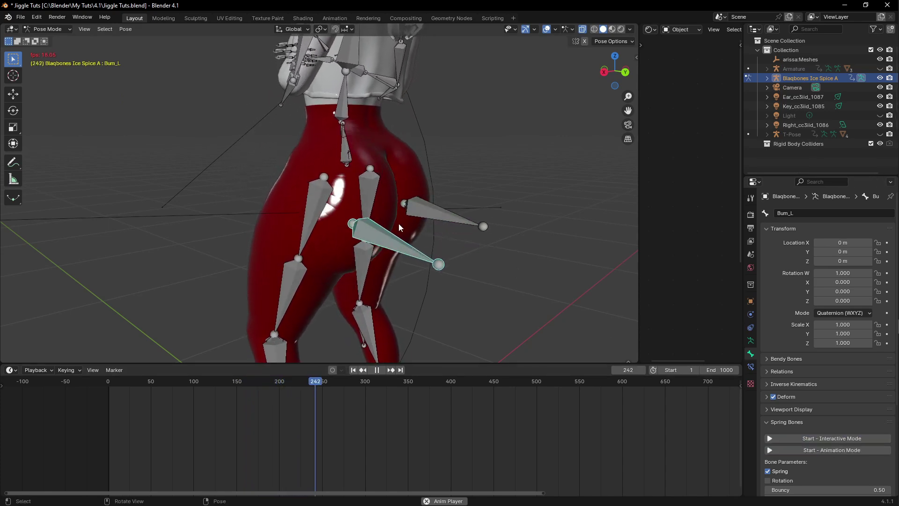
key(space)
click(353, 371)
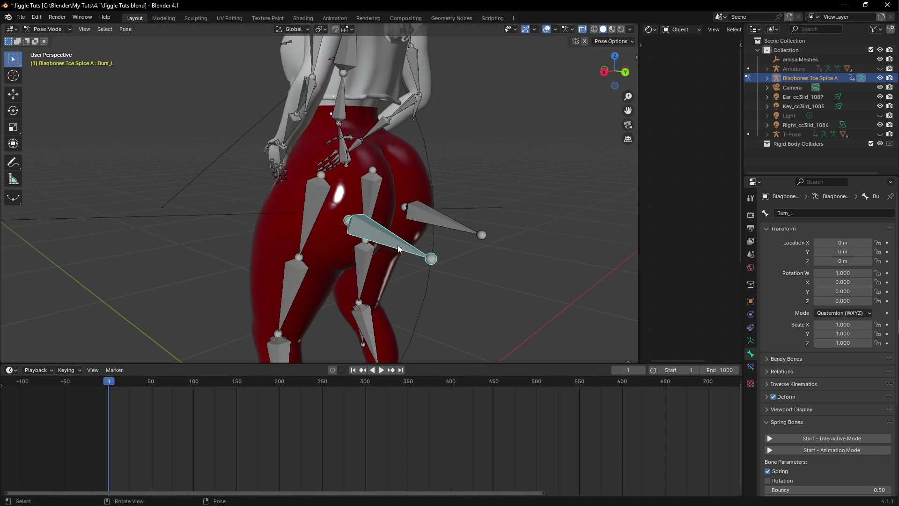
Leave Pose Mode and open the CC_Base_Body mesh in Edit Mode, isolated in local view
key(ctrl+Tab)
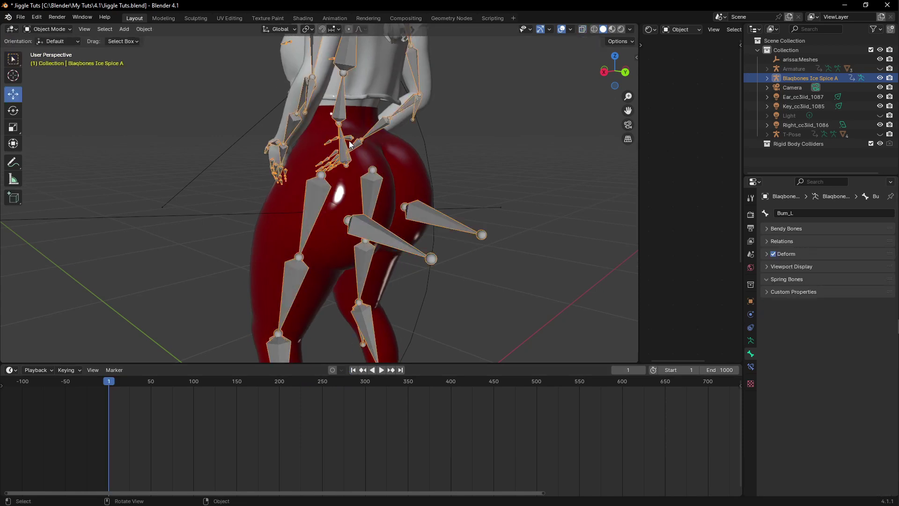
click(293, 109)
key(ctrl+Tab)
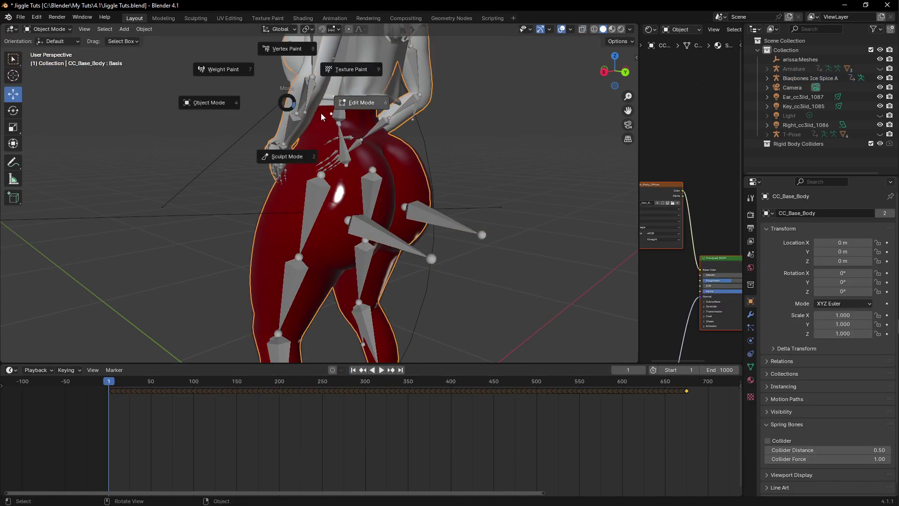
click(322, 117)
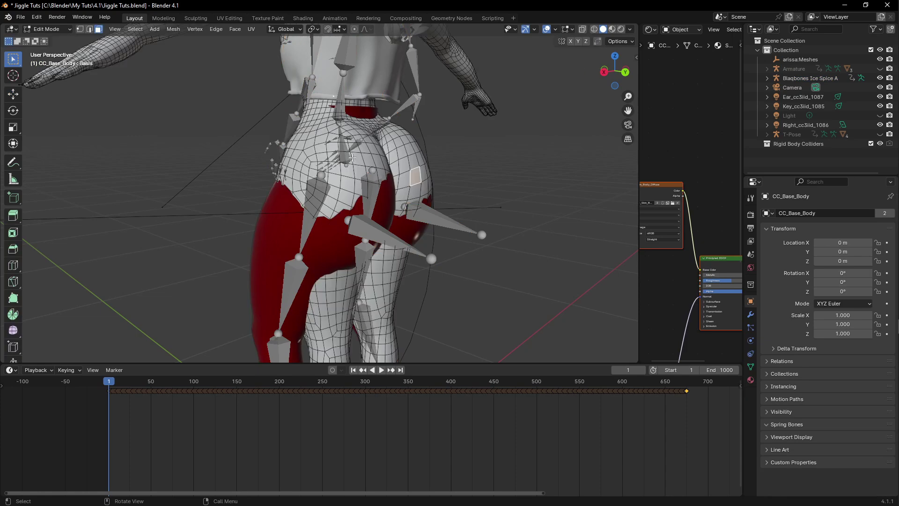
key(KP_Divide)
Examine the isolated body mesh's hip area from the front and the back
key(KP_1)
scroll(391, 186, up, 5)
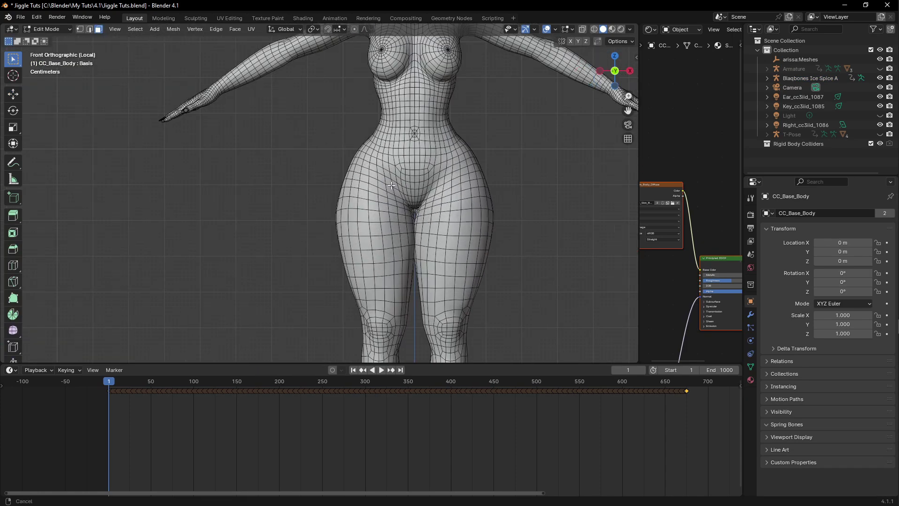
key(ctrl+KP_1)
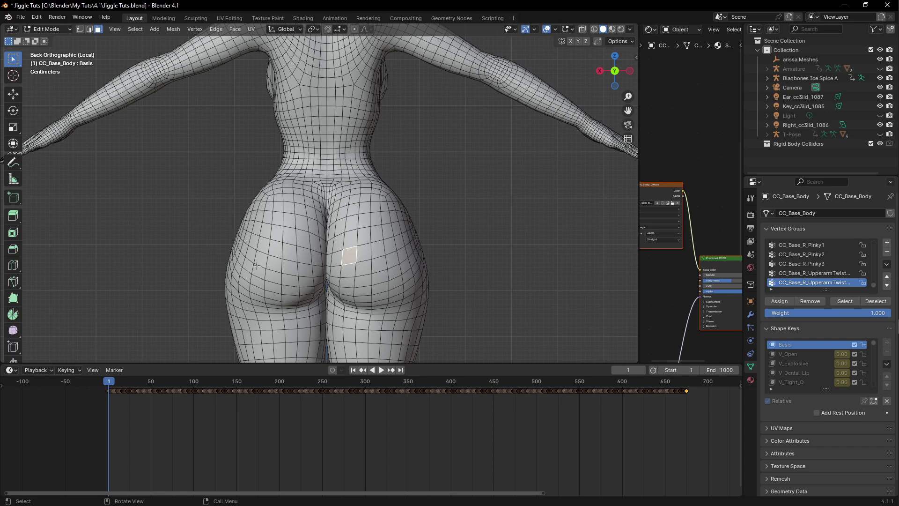
scroll(259, 262, down, 4)
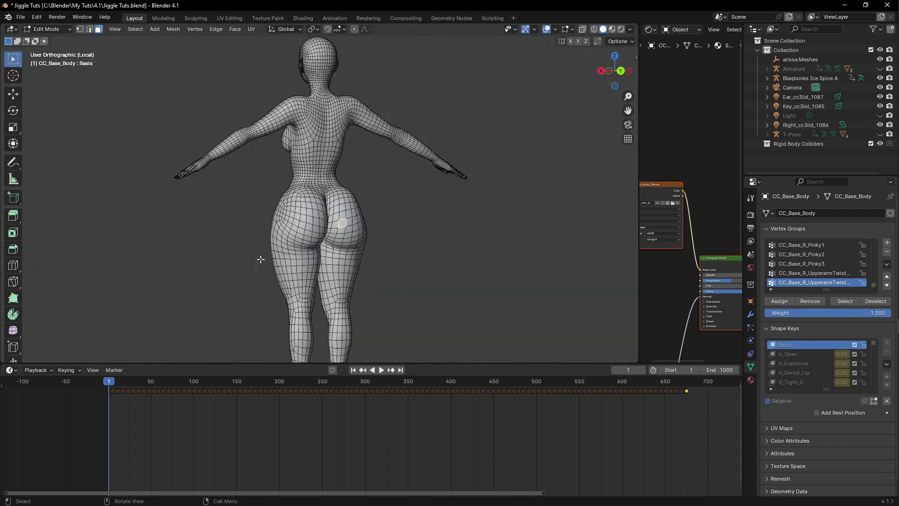
key(KP_1)
scroll(312, 208, up, 2)
scroll(294, 212, down, 3)
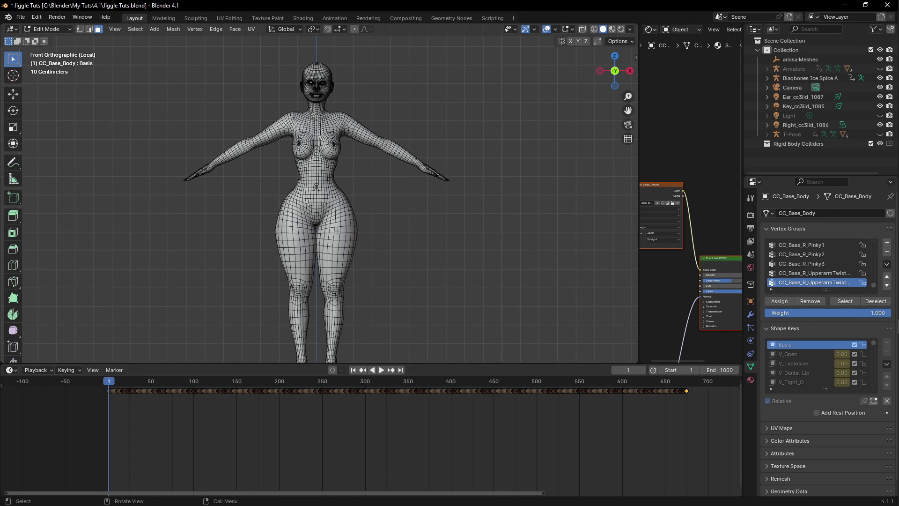
scroll(338, 231, up, 4)
middle_drag(337, 231, 515, 236)
scroll(329, 161, down, 3)
scroll(405, 240, up, 2)
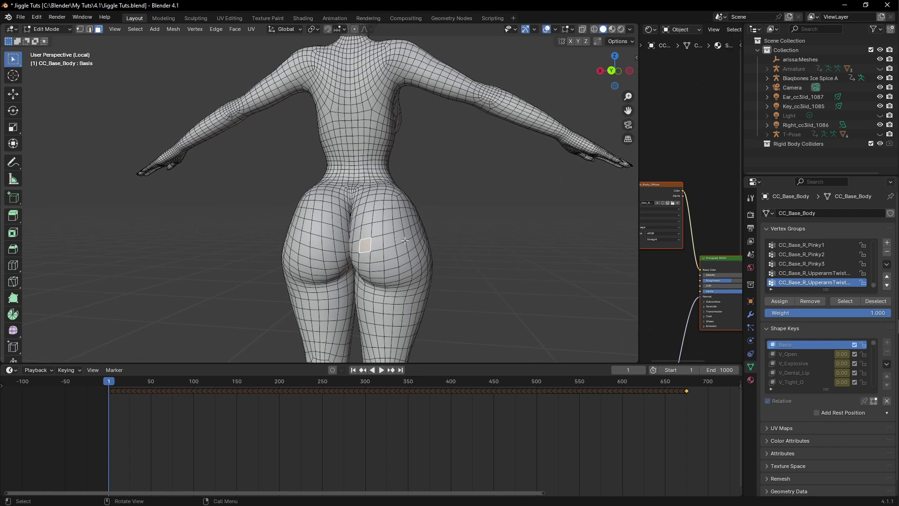
Select a face near the centre of the right buttock and grow the selection with Select More until it covers most of the buttock
middle_drag(405, 241, 370, 240)
click(376, 244)
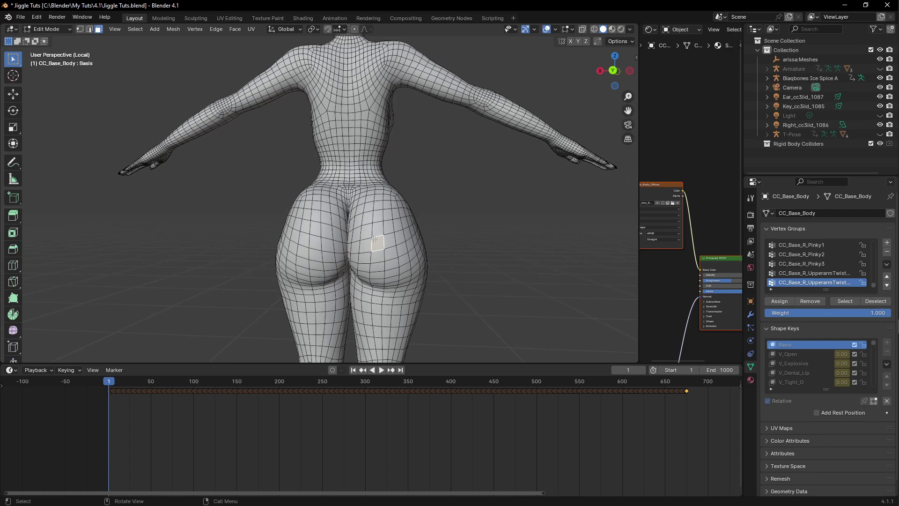
key(grave)
click(411, 199)
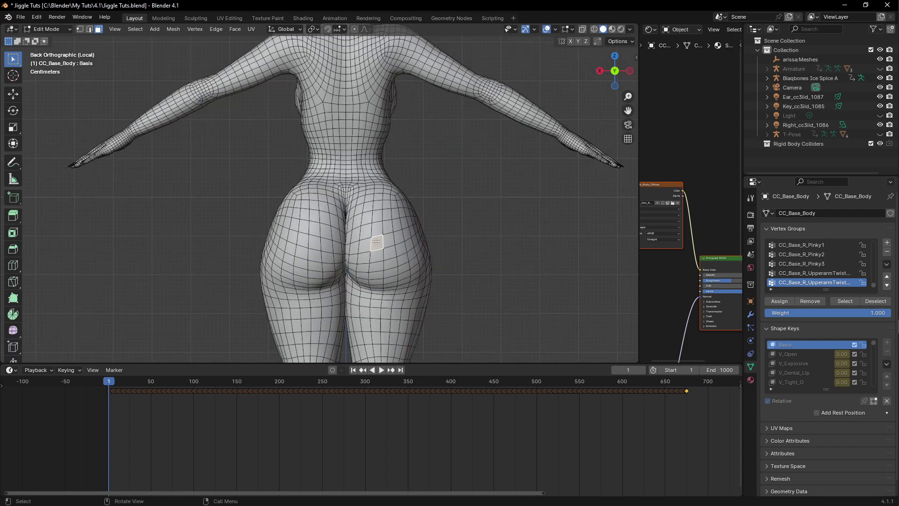
scroll(398, 231, up, 5)
scroll(397, 231, down, 3)
shift+middle_drag(398, 231, 332, 244)
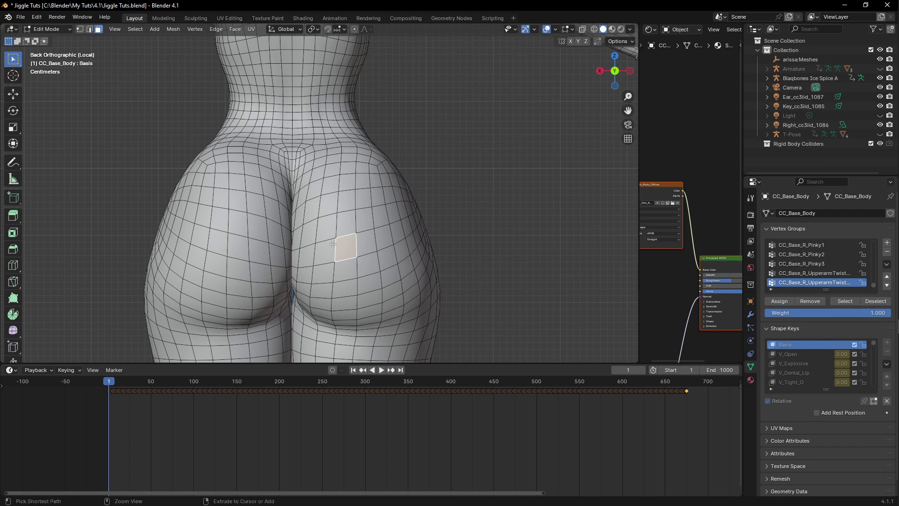
key(ctrl+KP_Add)
key(ctrl+KP_Add)
key(ctrl+KP_Add)
key(ctrl+KP_Add)
key(ctrl+KP_Add)
key(ctrl+KP_Add)
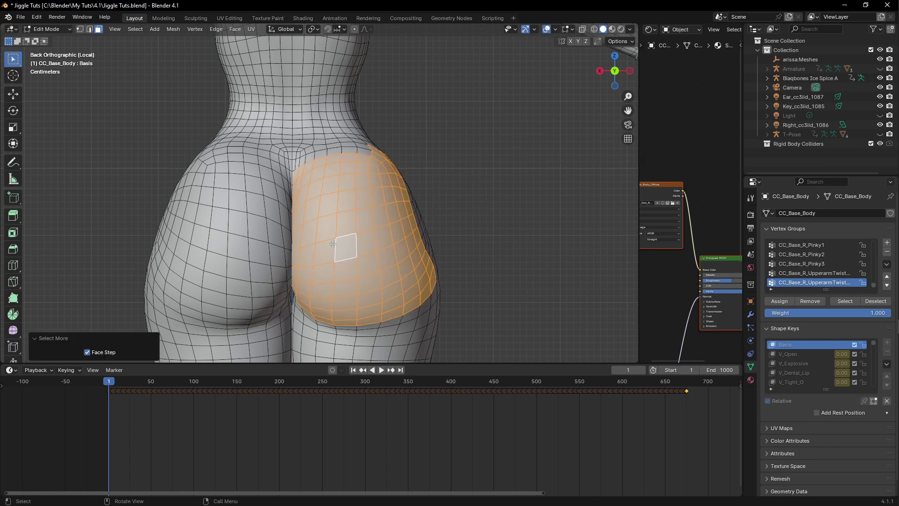
Add the faces along the outer hip side of the right buttock to the selection with Circle Select
middle_drag(344, 259, 394, 240)
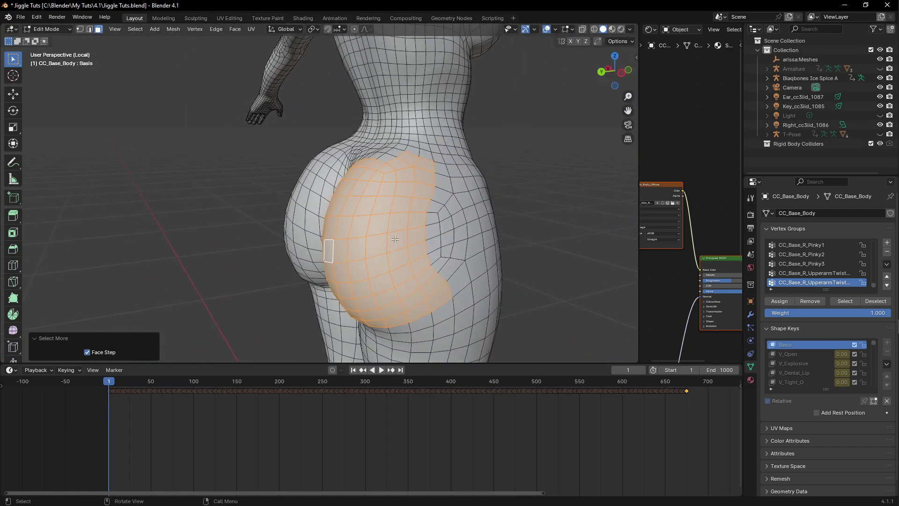
key(c)
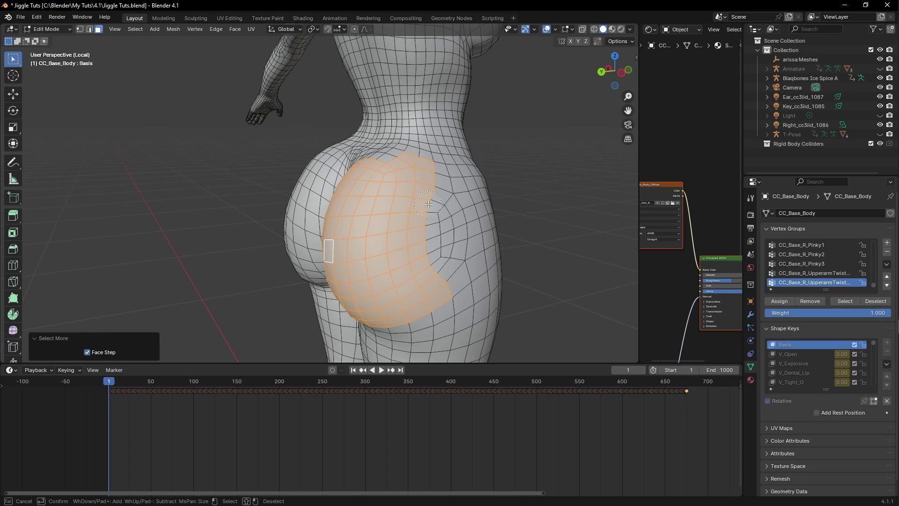
mouse_move(428, 178)
mouse_down()
mouse_move(448, 207)
mouse_move(438, 270)
mouse_up()
right_click(439, 270)
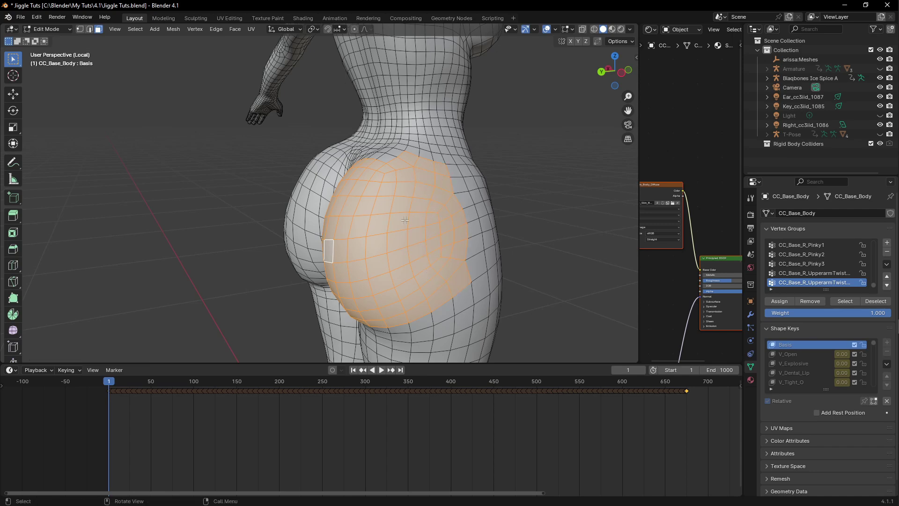
Extend the right buttock selection with the row of unselected faces along its upper edge using Circle Select
mouse_move(439, 270)
middle_down()
mouse_move(492, 198)
mouse_move(307, 233)
middle_up()
key(c)
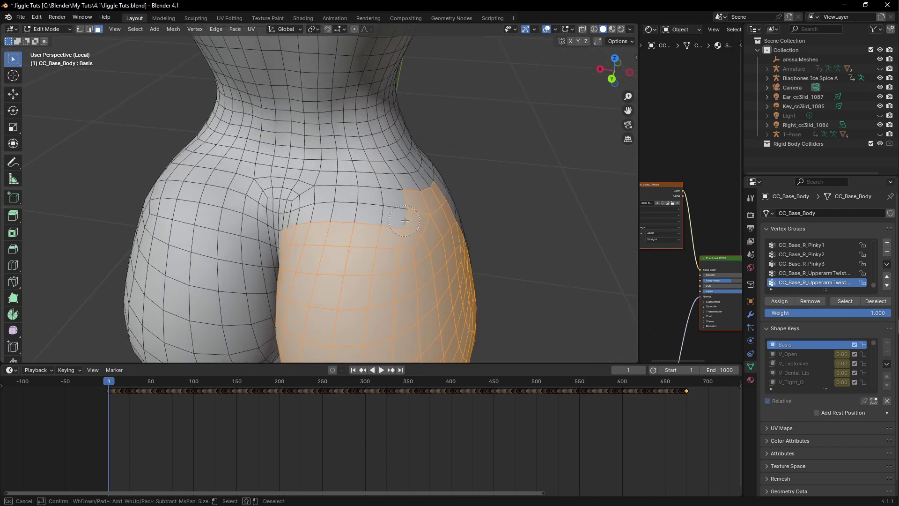
mouse_move(405, 221)
mouse_down()
mouse_move(368, 213)
mouse_move(330, 219)
mouse_move(328, 232)
mouse_move(326, 215)
mouse_move(314, 216)
mouse_up()
right_click(313, 216)
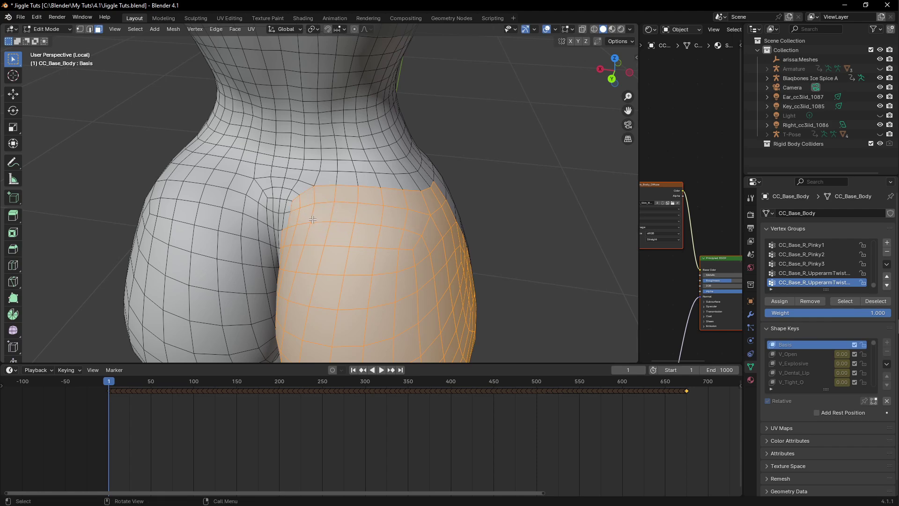
Add a new vertex group named Bum_R for the right buttock selection
middle_drag(313, 216, 333, 250)
scroll(290, 238, up, 2)
scroll(264, 225, down, 4)
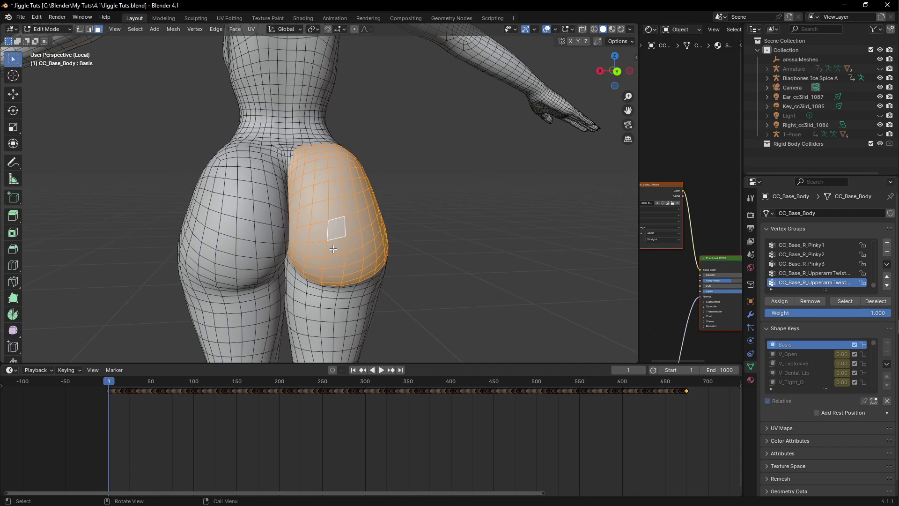
key(grave)
click(382, 215)
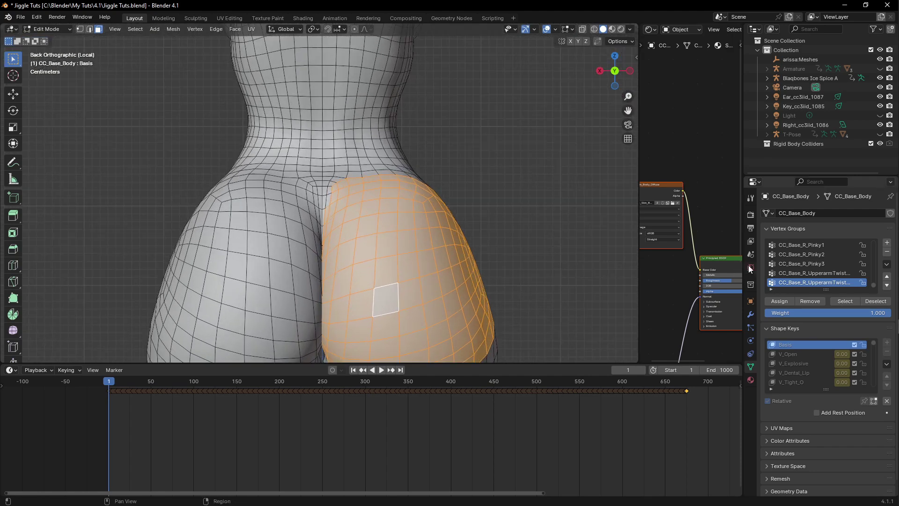
scroll(435, 252, down, 1)
shift+middle_drag(400, 245, 378, 263)
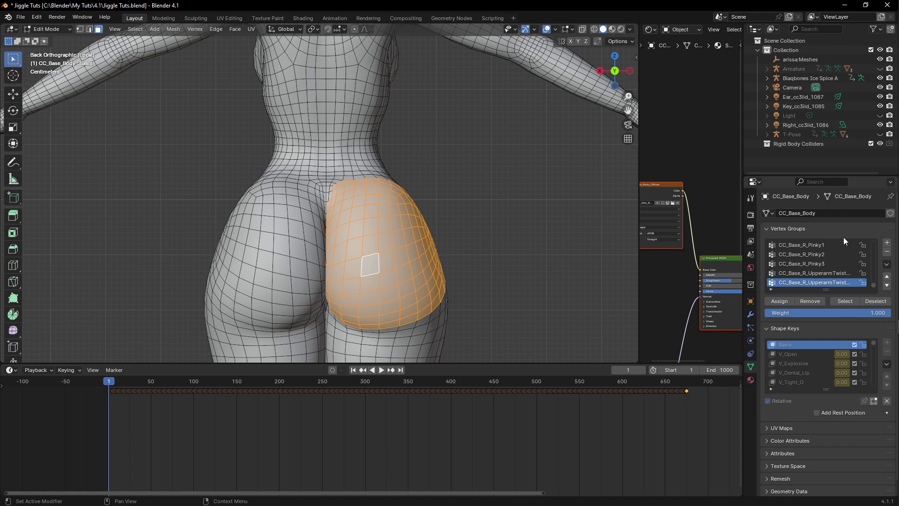
click(887, 243)
text(Bum_R)
key(Return)
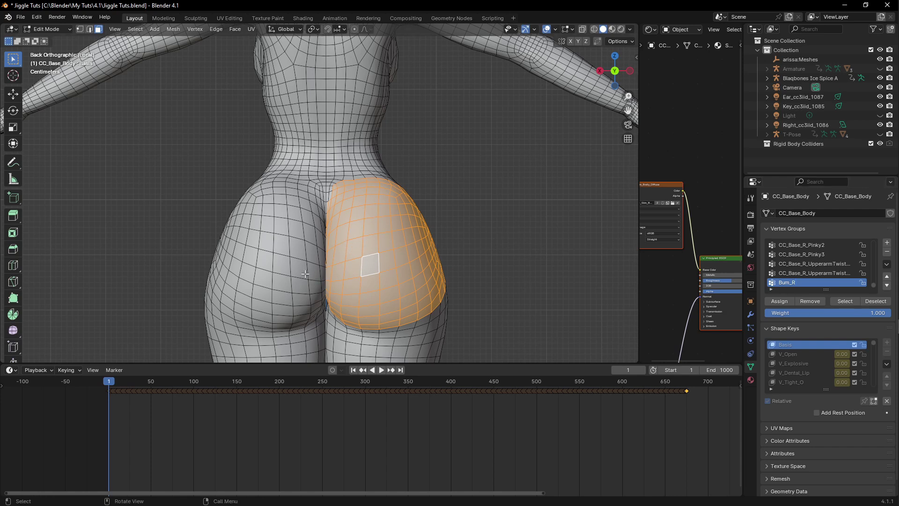
Select a single face near the centre of the left buttock and grow the selection over the buttock with Select More
click(283, 267)
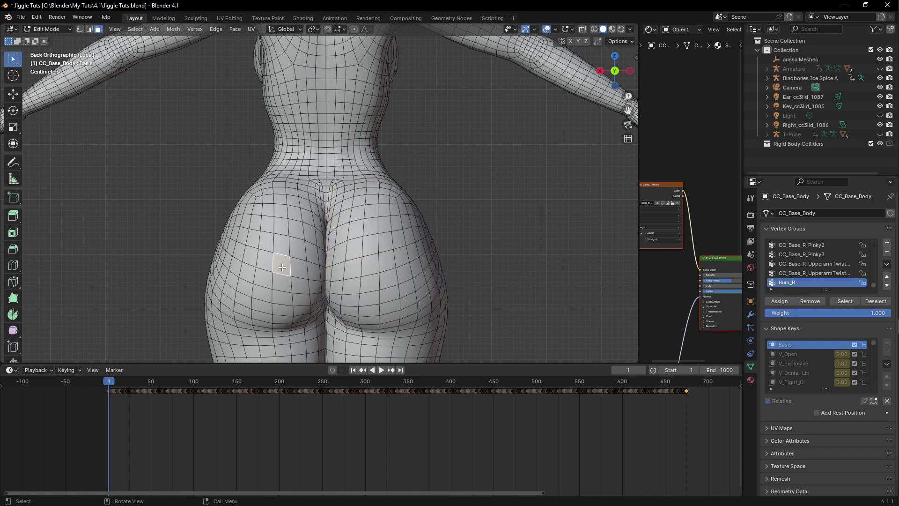
key(ctrl+KP_Add)
key(ctrl+KP_Add)
key(ctrl+KP_Add)
key(ctrl+KP_Add)
key(ctrl+KP_Add)
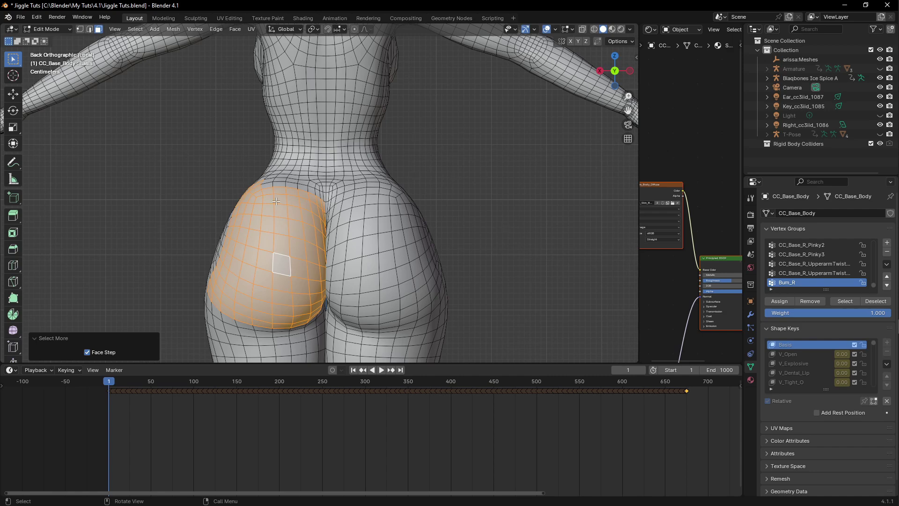
Add the faces along the outer hip side of the left buttock to the selection with Circle Select
mouse_move(276, 201)
middle_down()
mouse_move(322, 237)
mouse_move(283, 238)
mouse_move(304, 237)
mouse_move(315, 176)
middle_up()
scroll(304, 237, up, 5)
key(c)
mouse_move(314, 174)
mouse_down()
mouse_move(302, 233)
mouse_move(291, 200)
mouse_move(283, 225)
mouse_move(293, 274)
mouse_up()
key(Escape)
Extend the left buttock selection with the unselected faces along its upper edge using Circle Select
key(KP_1)
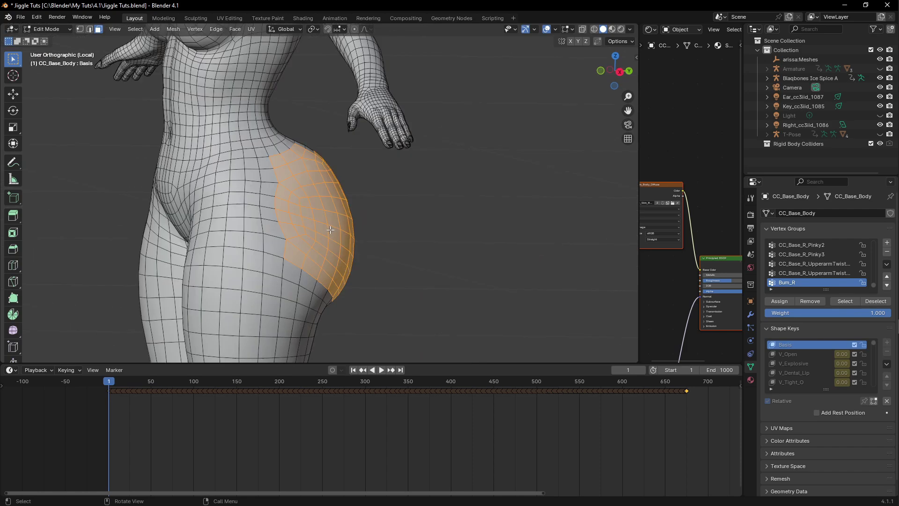
key(grave)
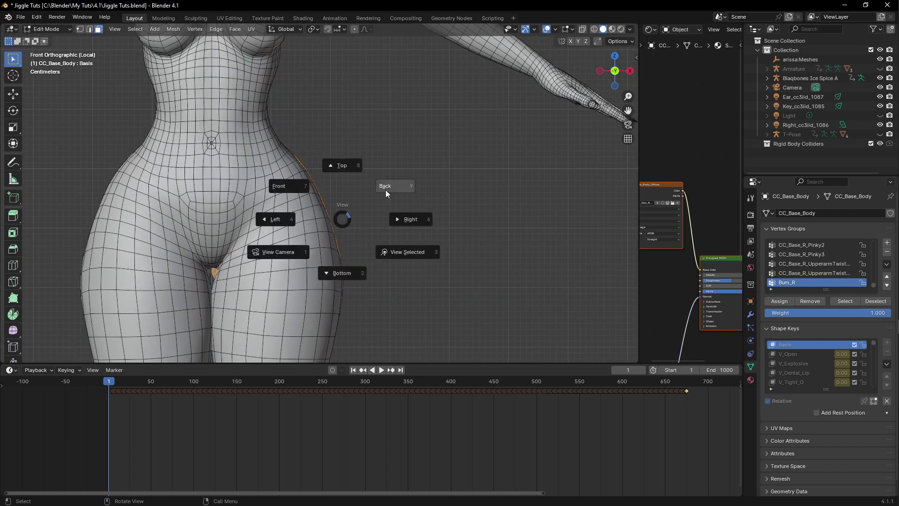
click(386, 189)
mouse_move(371, 208)
shift+middle_down()
mouse_move(367, 221)
mouse_move(375, 215)
shift+middle_up()
scroll(375, 215, up, 6)
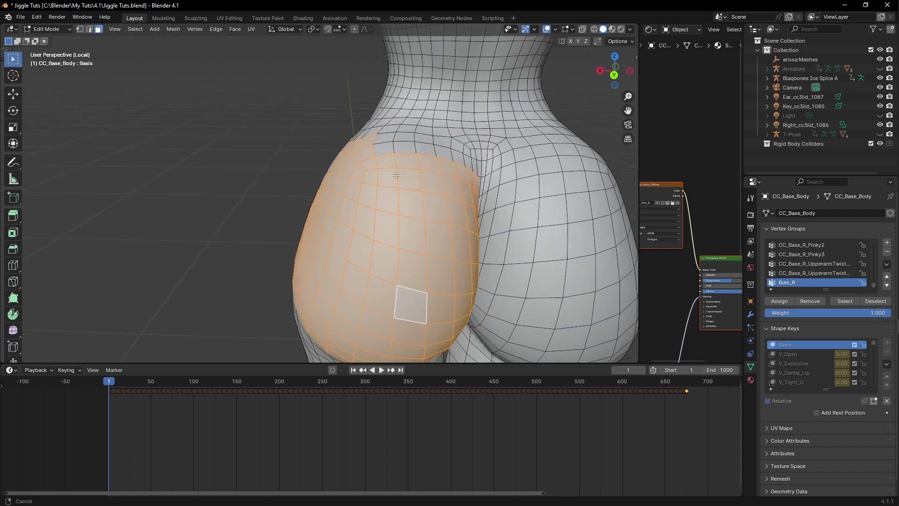
key(c)
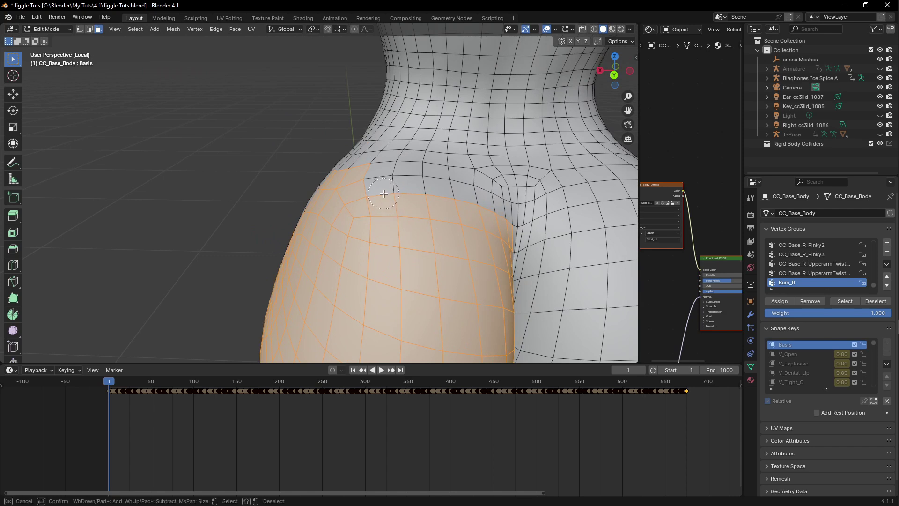
mouse_move(370, 202)
mouse_down()
mouse_move(429, 188)
mouse_move(480, 205)
mouse_move(465, 195)
mouse_up()
scroll(466, 196, down, 2)
right_click(465, 196)
scroll(462, 195, down, 4)
middle_drag(461, 195, 441, 206)
Assign the left buttock selection to a new vertex group named Bum_L and deselect the faces
click(886, 242)
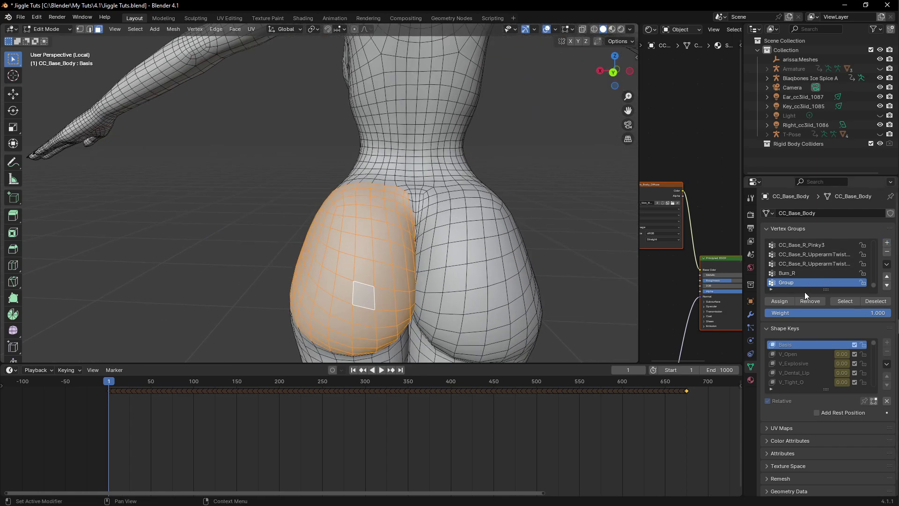
click(784, 300)
double_click(787, 282)
text(Bum_L)
key(Return)
click(530, 197)
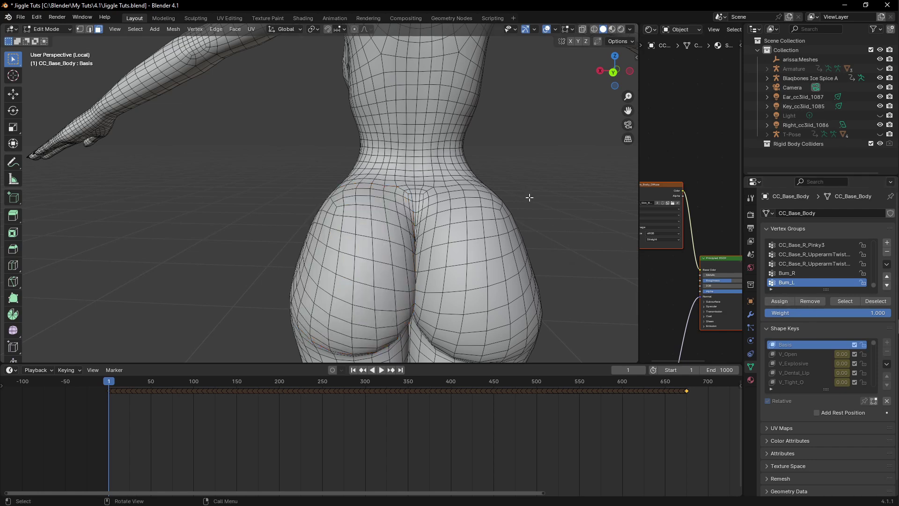
Select the faces of the Bum_L vertex group to check its coverage on the left buttock
click(794, 275)
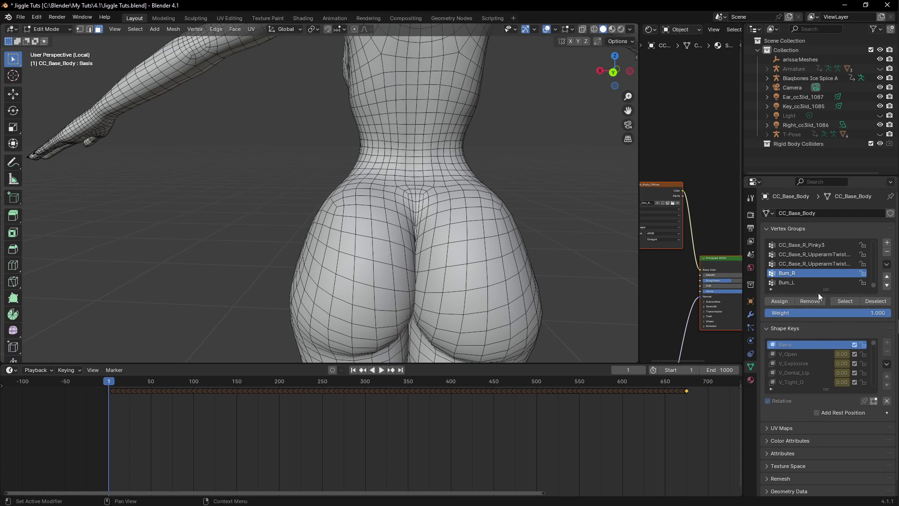
click(805, 283)
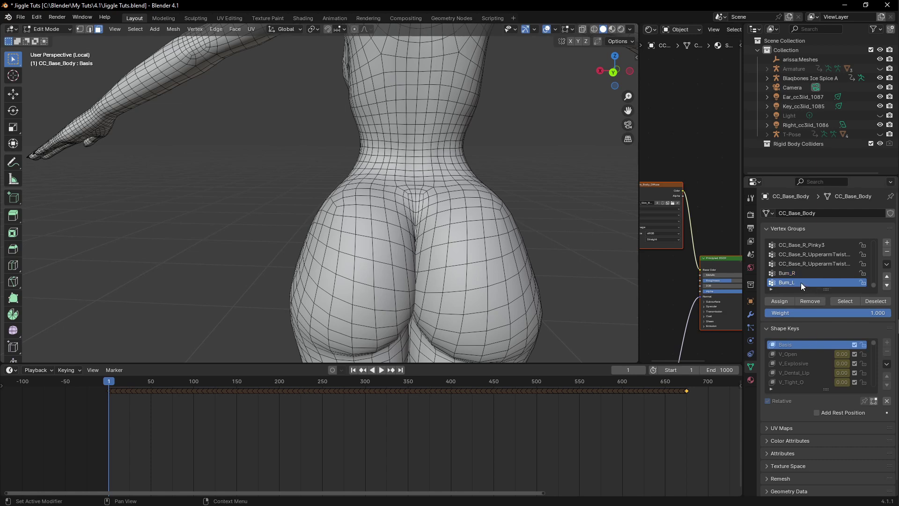
click(845, 302)
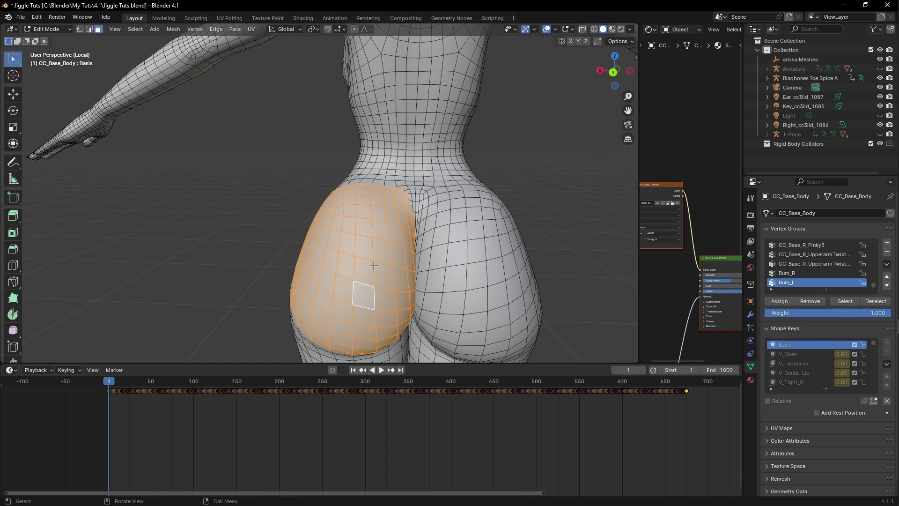
Make Bum_R the active vertex group, select a face near the centre of the right buttock and grow the selection with Select More
click(795, 274)
key(KP_1)
key(grave)
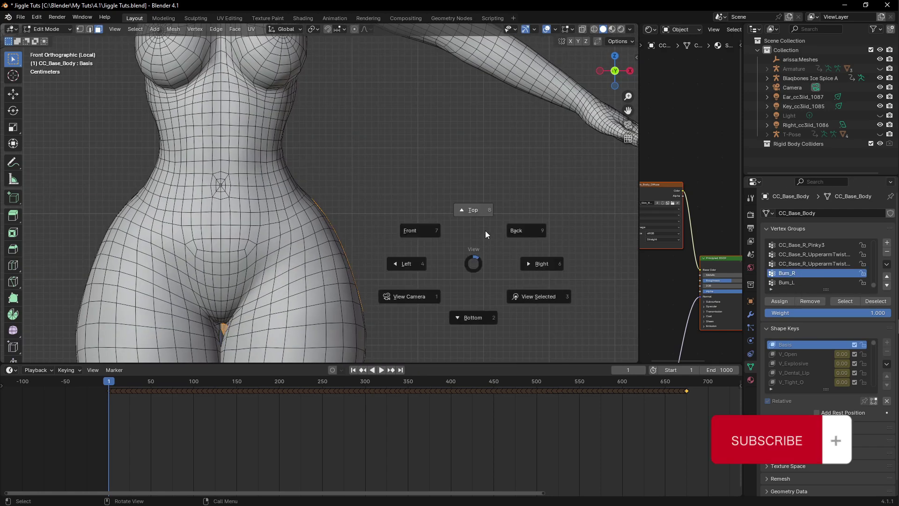
click(520, 229)
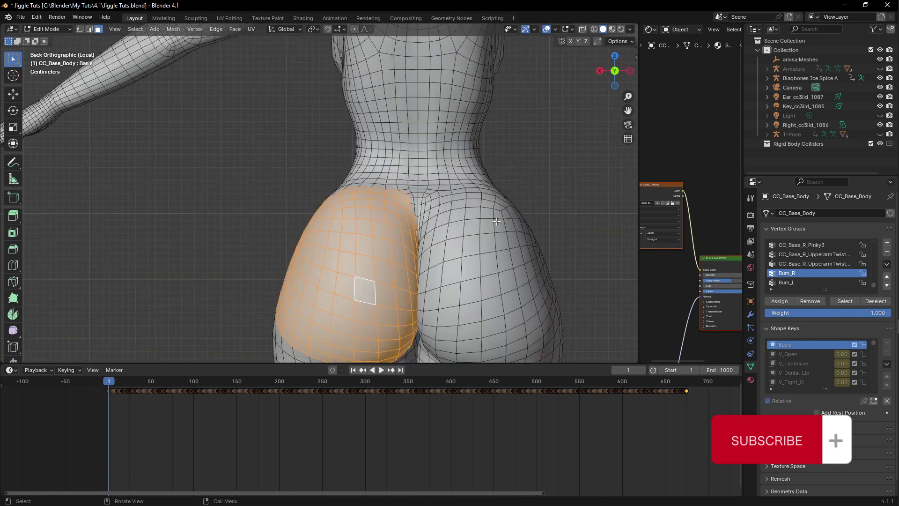
scroll(487, 240, down, 3)
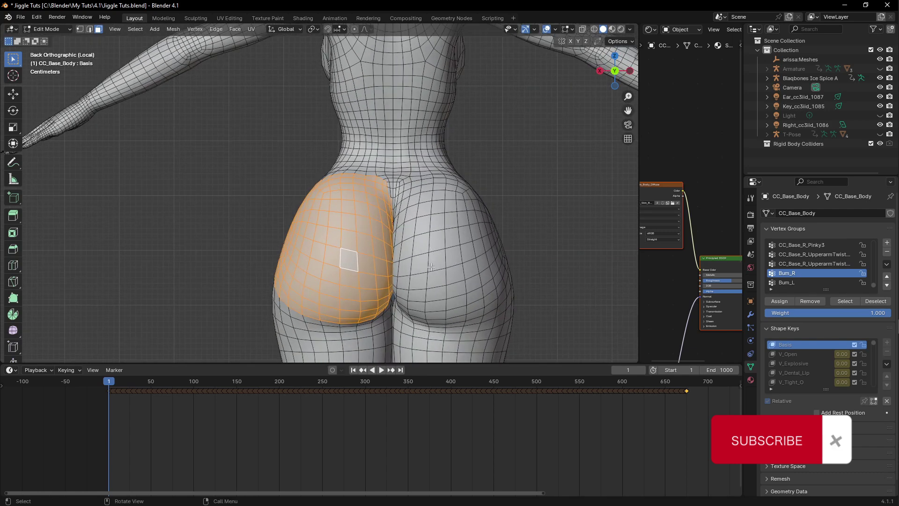
click(440, 264)
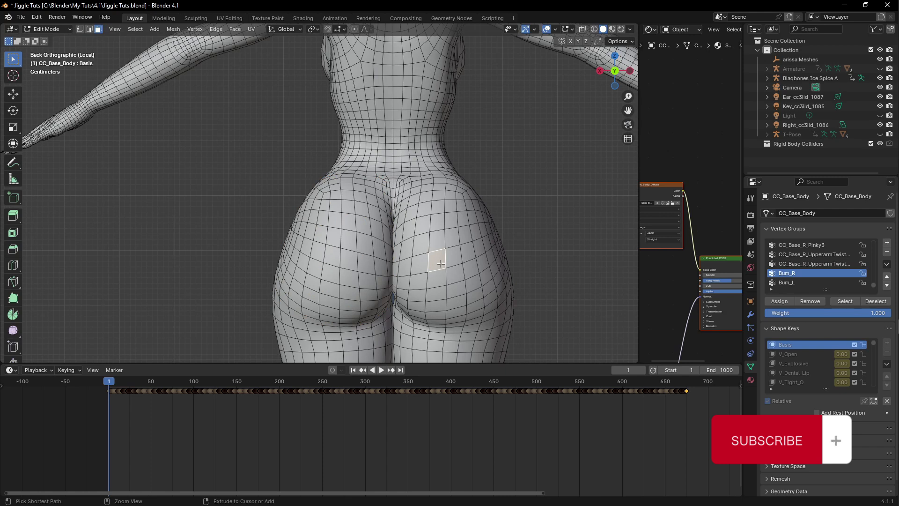
key(ctrl+g)
key(Escape)
key(ctrl+KP_Add)
key(ctrl+KP_Add)
key(ctrl+KP_Add)
key(ctrl+KP_Add)
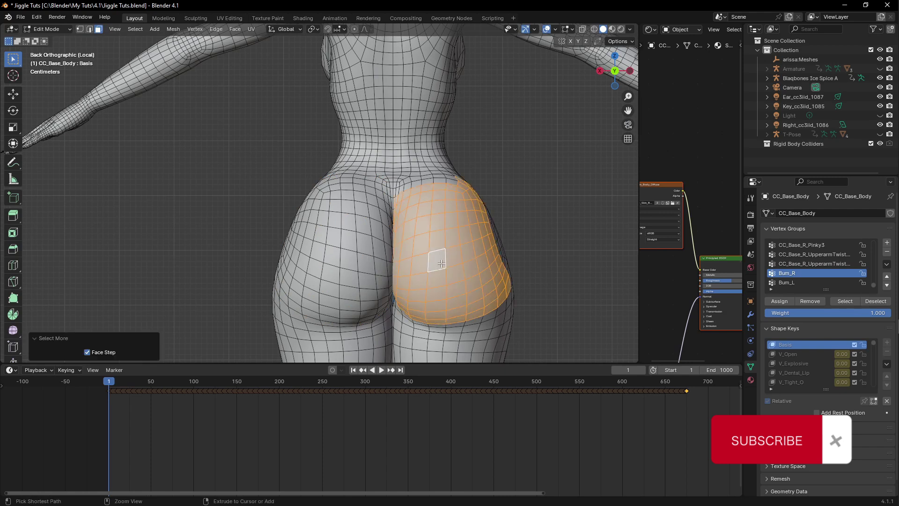
Add the faces along the outer hip side of the right buttock to the selection with Circle Select
mouse_move(441, 263)
middle_down()
mouse_move(311, 190)
mouse_move(298, 165)
middle_up()
key(c)
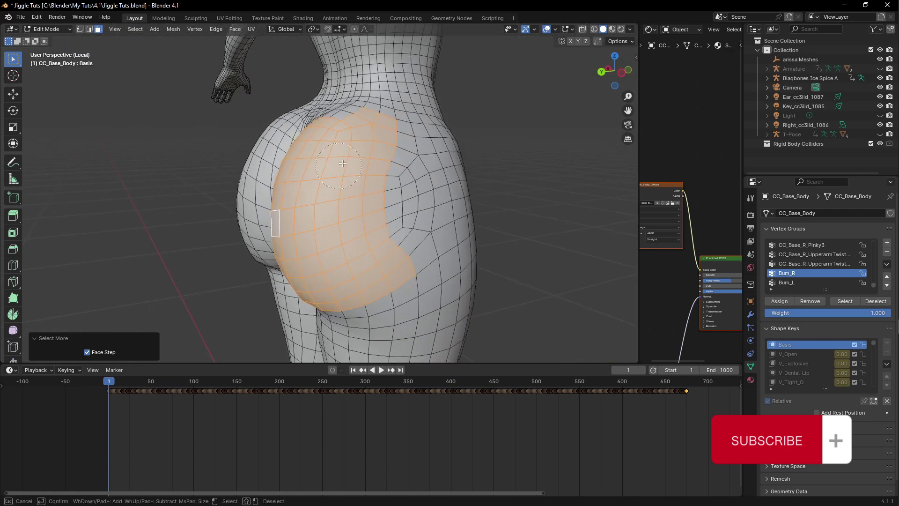
mouse_move(368, 153)
mouse_down()
mouse_move(394, 160)
mouse_move(377, 155)
mouse_move(382, 185)
mouse_move(398, 181)
mouse_move(396, 237)
mouse_move(389, 212)
mouse_up()
right_click(357, 147)
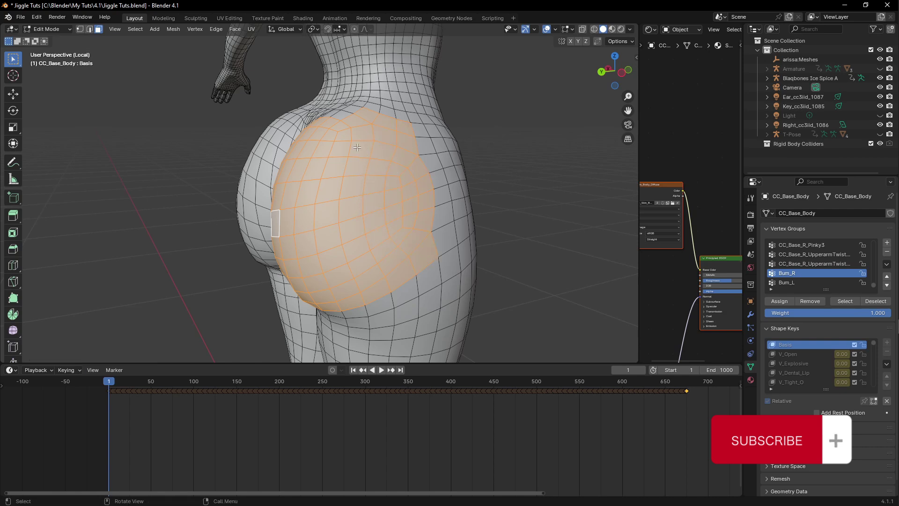
Extend the right buttock selection with the unselected faces along its upper edge using Circle Select
middle_drag(357, 148, 290, 206)
key(c)
mouse_move(295, 199)
mouse_down()
mouse_move(328, 171)
mouse_move(295, 168)
mouse_move(293, 192)
mouse_move(264, 173)
mouse_move(274, 185)
mouse_up()
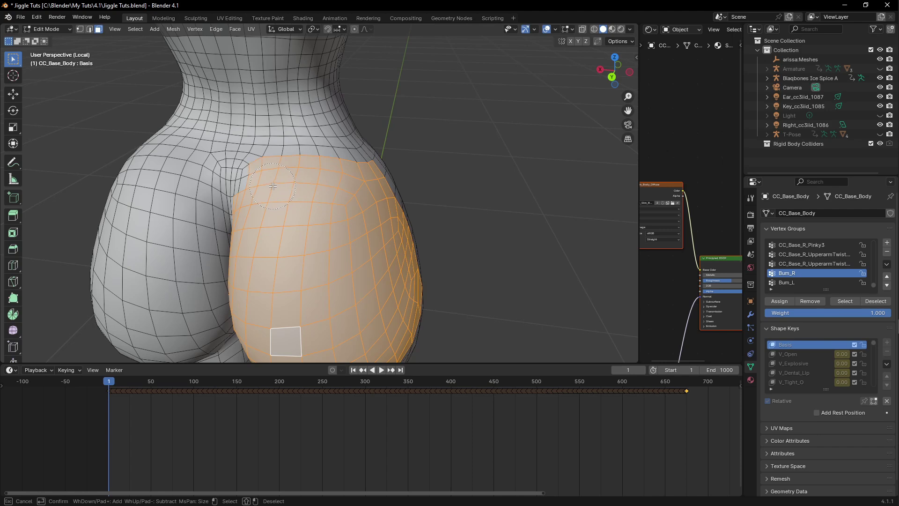
right_click(274, 187)
Assign the right buttock selection to the Bum_R vertex group and deselect the faces
scroll(304, 199, down, 3)
middle_drag(303, 199, 267, 202)
scroll(267, 202, up, 2)
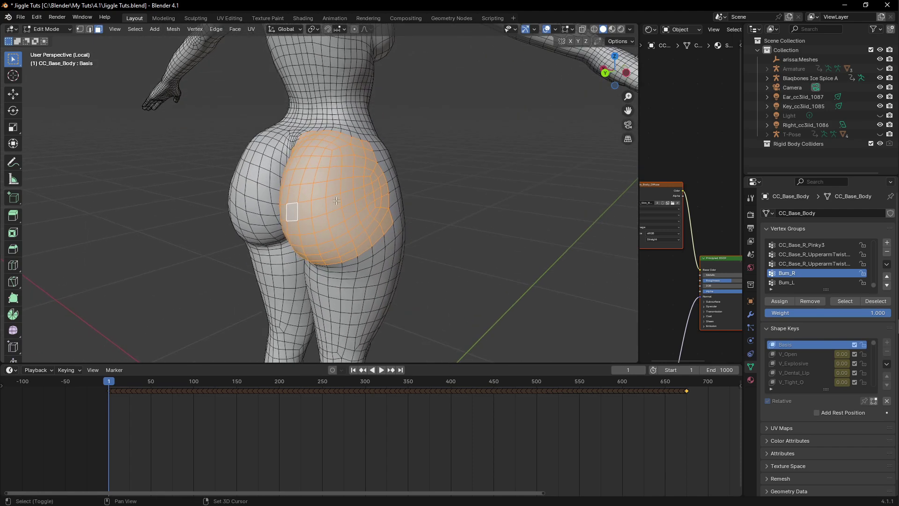
click(780, 301)
click(474, 214)
Check the coverage of the Bum_R vertex group in back view by selecting and deselecting its faces
middle_drag(474, 214, 435, 227)
key(KP_5)
key(KP_1)
key(grave)
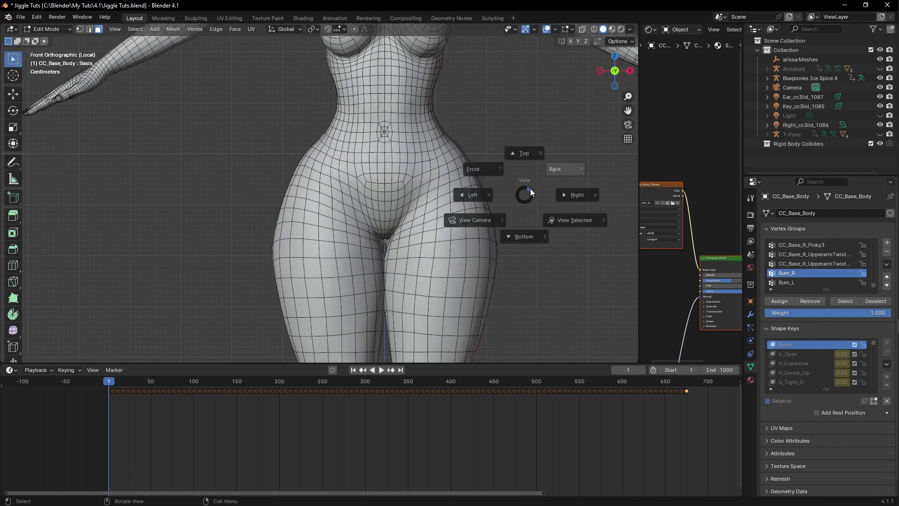
click(570, 160)
scroll(506, 253, down, 2)
scroll(502, 241, up, 2)
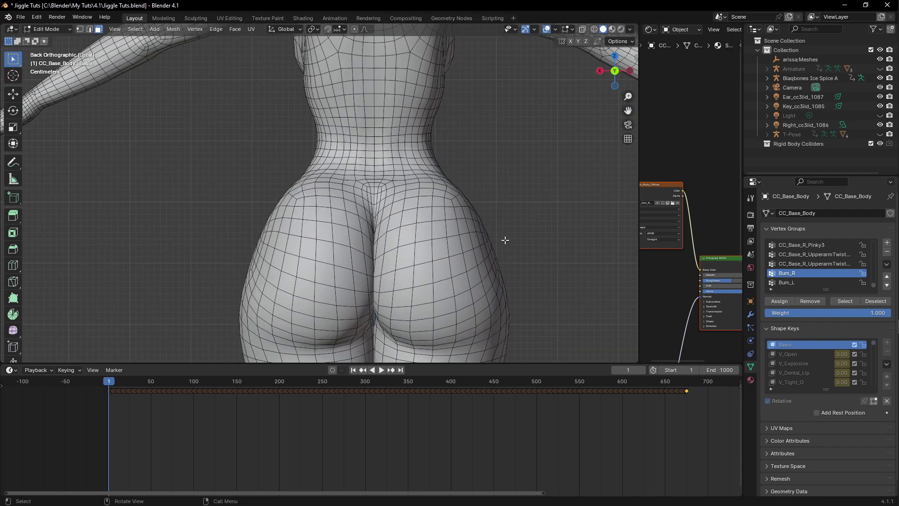
shift+middle_drag(536, 241, 522, 217)
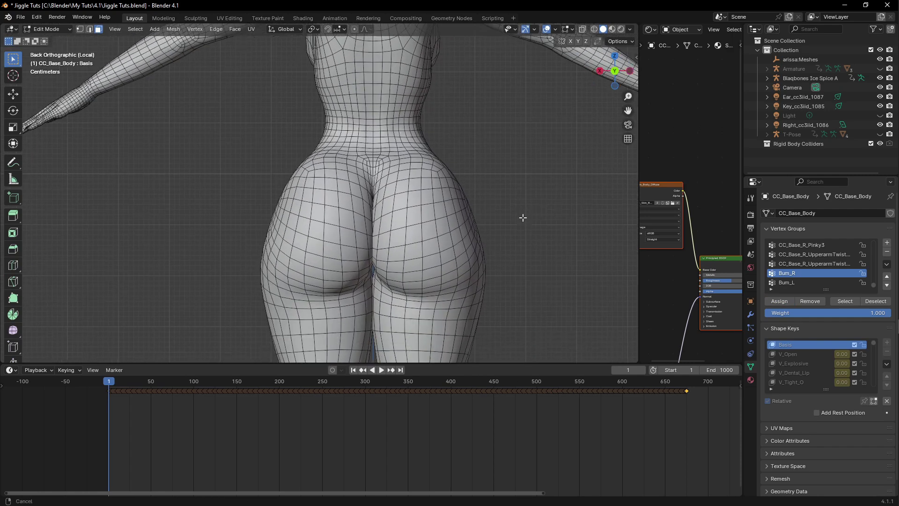
click(847, 301)
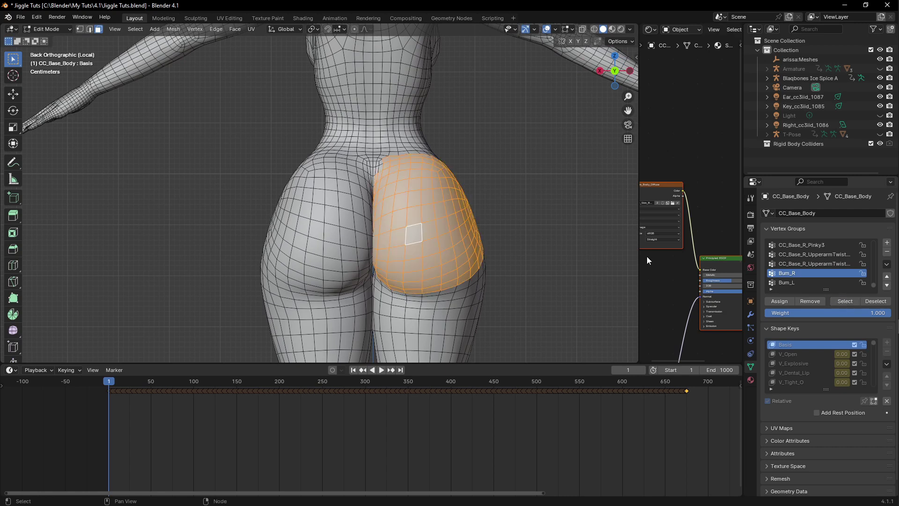
click(871, 301)
Check the Bum_L vertex group and recheck Bum_R by selecting and deselecting each group's faces
click(780, 281)
click(842, 302)
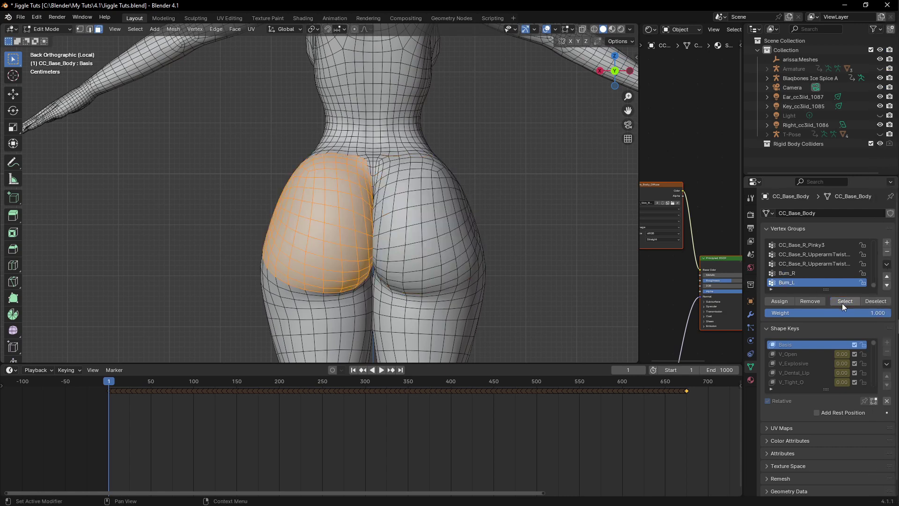
click(866, 302)
click(798, 274)
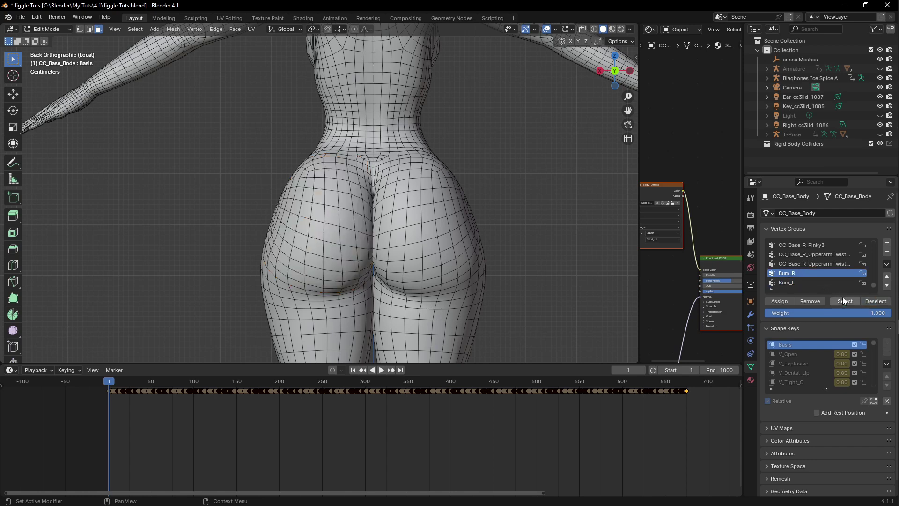
click(844, 299)
click(877, 301)
Return the body mesh to Object Mode and exit local view to show the whole character with its armature
key(ctrl+Tab)
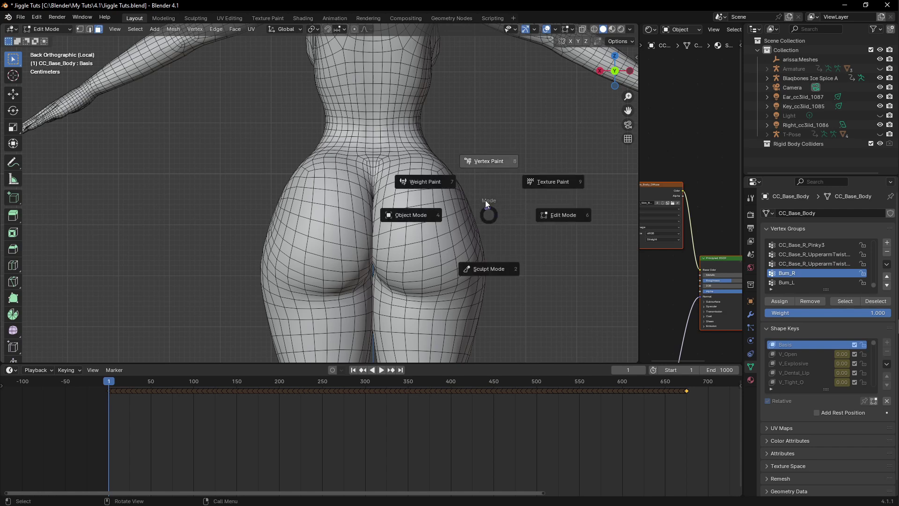
click(442, 206)
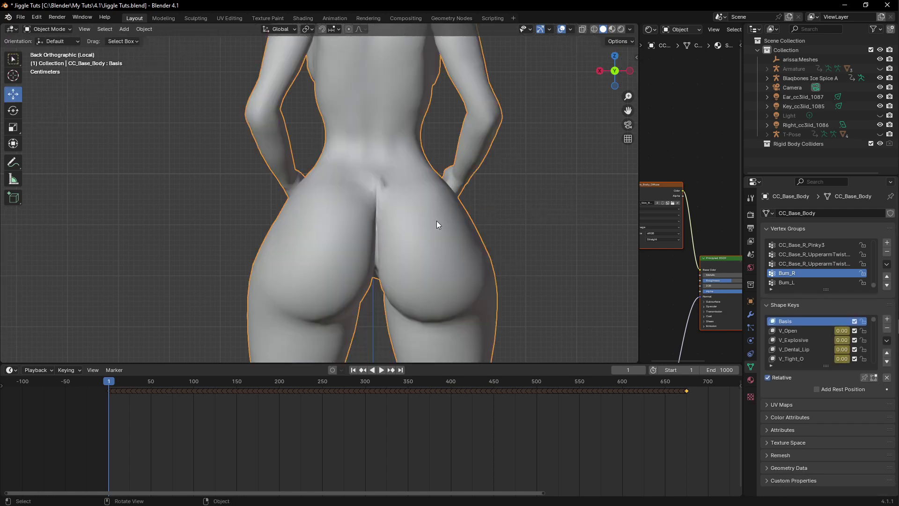
key(KP_Divide)
scroll(418, 213, up, 2)
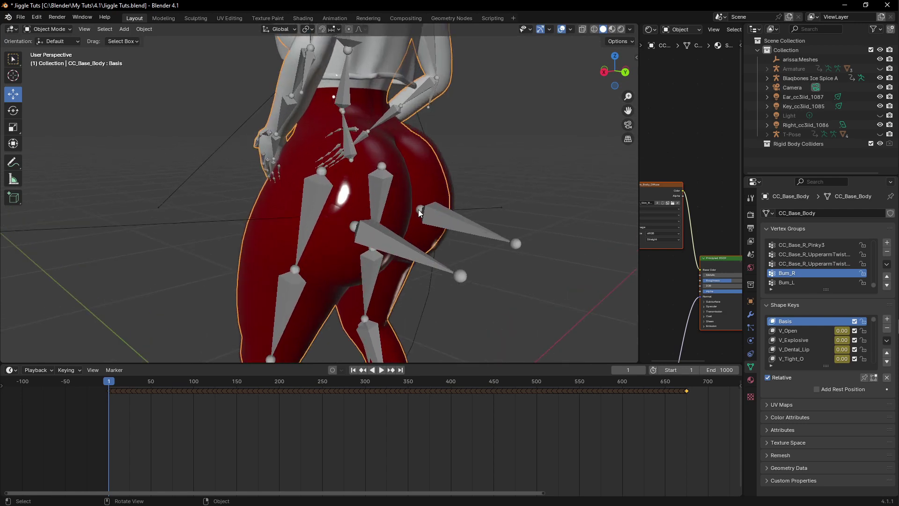
Hide the viewport gizmos and overlays to examine the clean character from behind, and show them again
click(540, 29)
click(561, 29)
scroll(400, 210, down, 2)
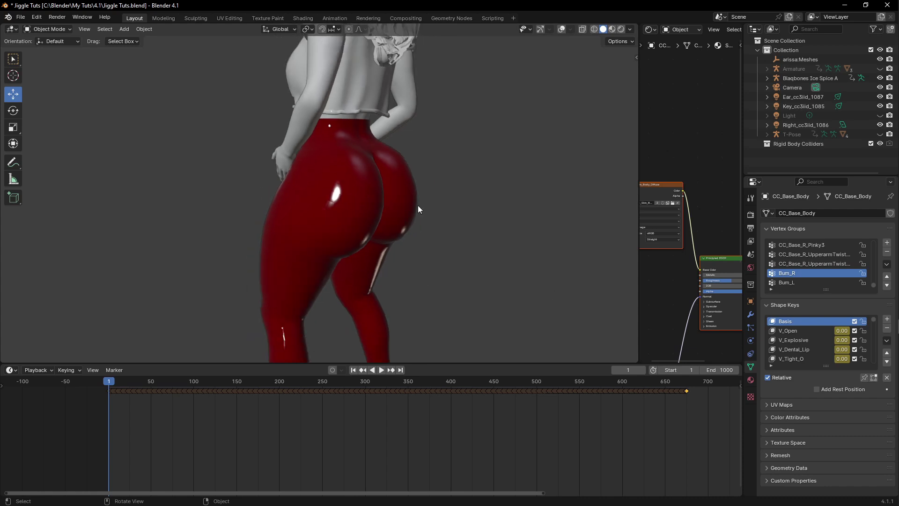
click(541, 29)
click(561, 29)
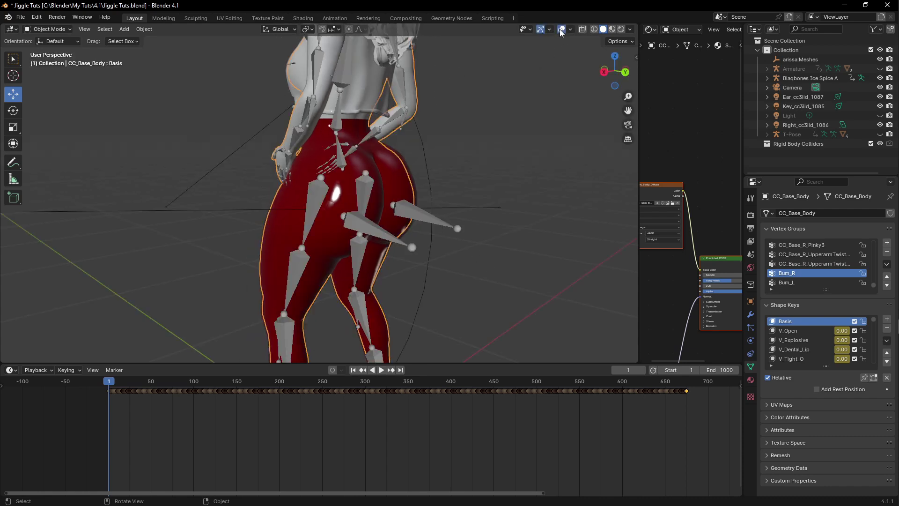
Put the Blaqbones Ice Spice A armature in Pose Mode and start the Spring Bones simulation in Animation Mode
click(411, 217)
key(ctrl+Tab)
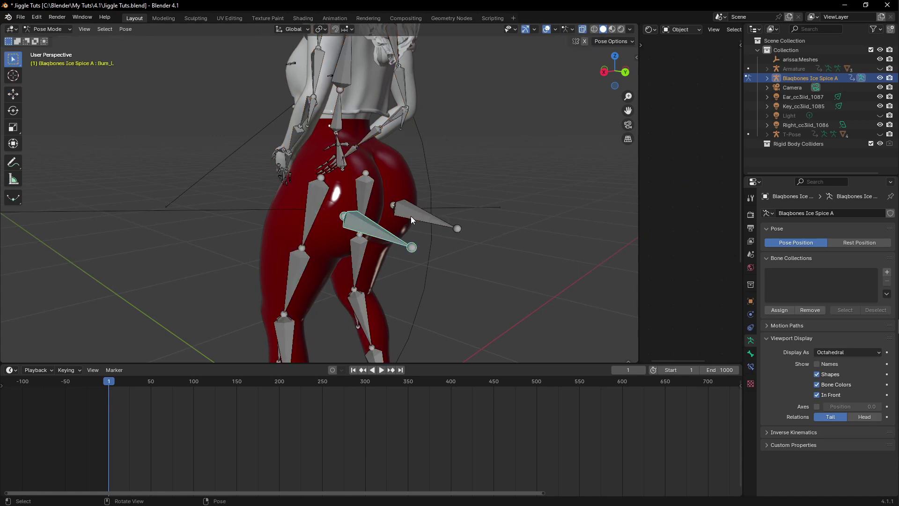
click(751, 354)
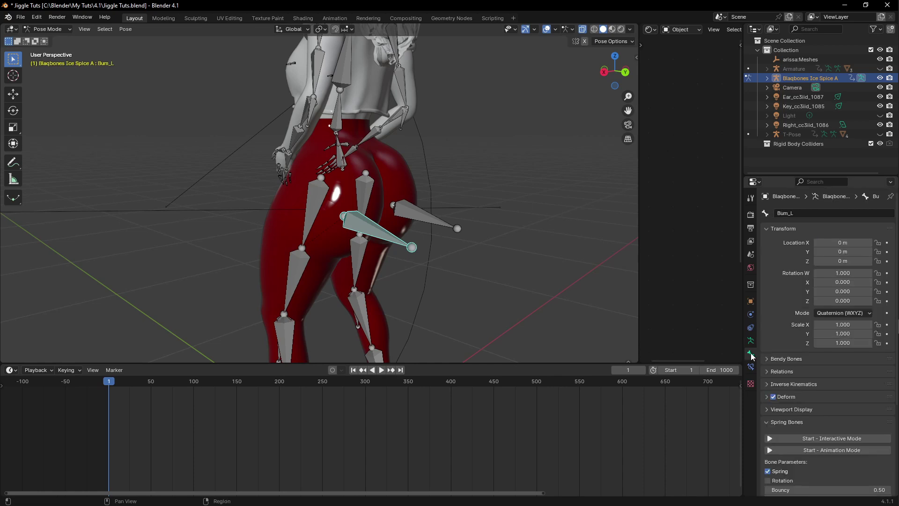
click(822, 451)
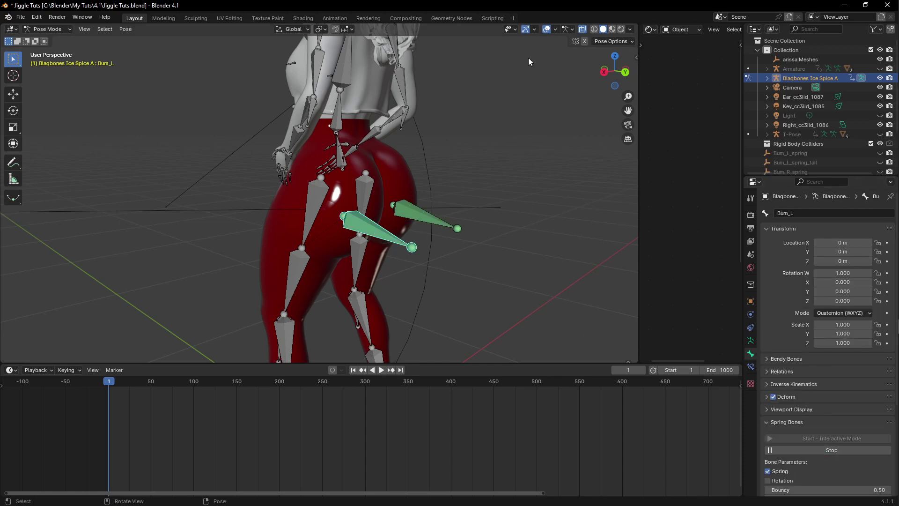
Hide the viewport overlays and gizmos and play the animation to frame 52 to preview the jiggle motion
click(548, 30)
click(527, 29)
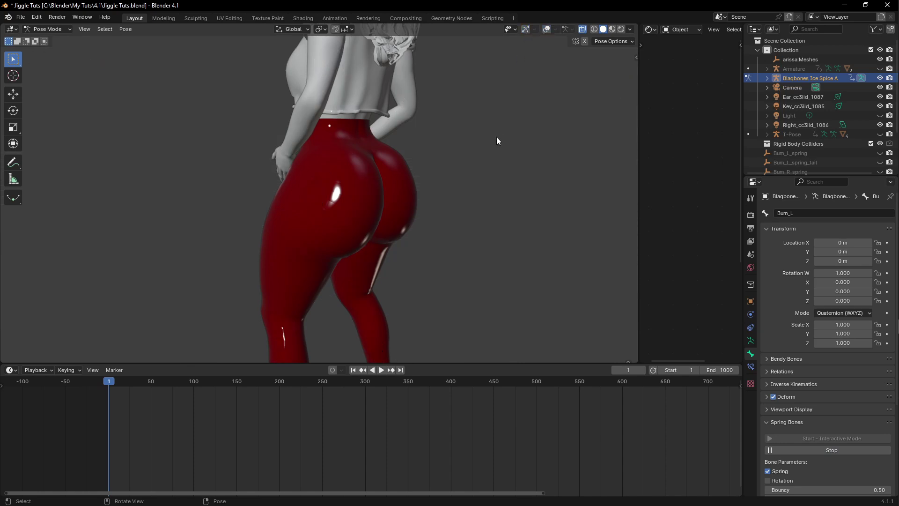
key(space)
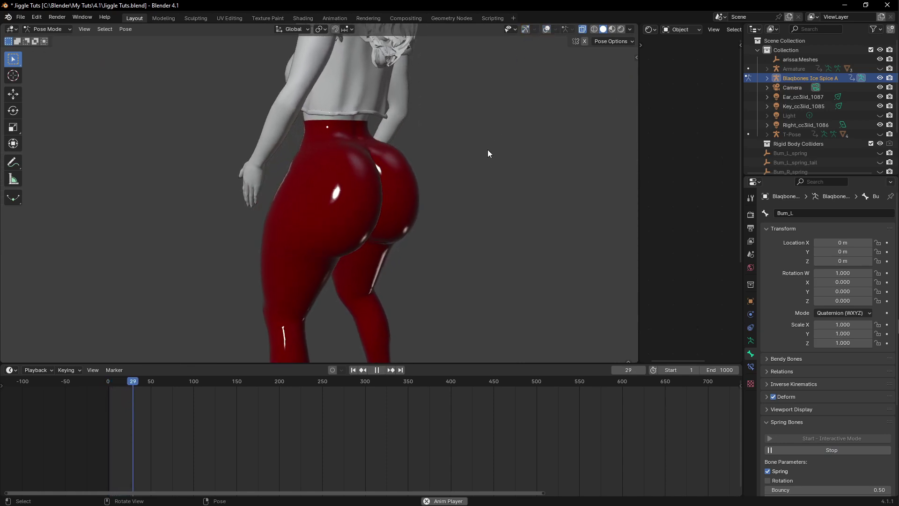
key(space)
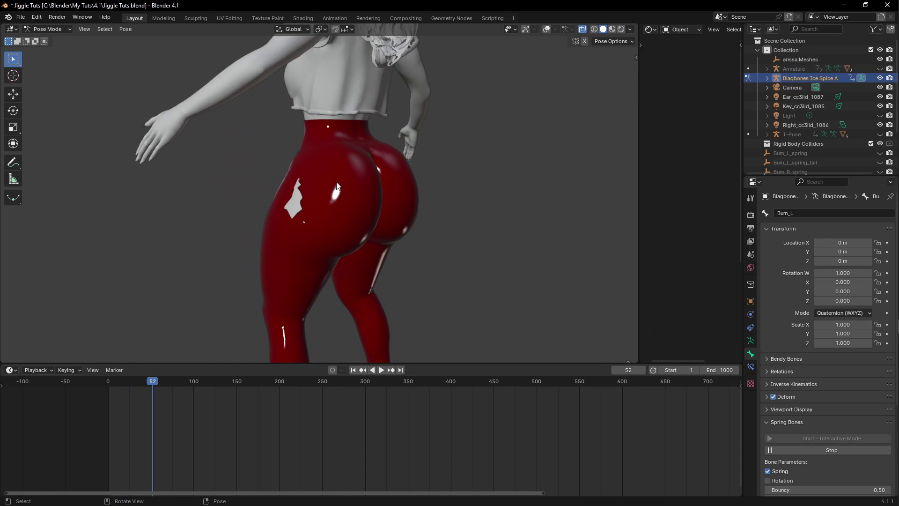
Show the gizmos and overlays again, return to Object Mode and hide the panty_hose mesh
click(526, 30)
click(546, 29)
key(ctrl+Tab)
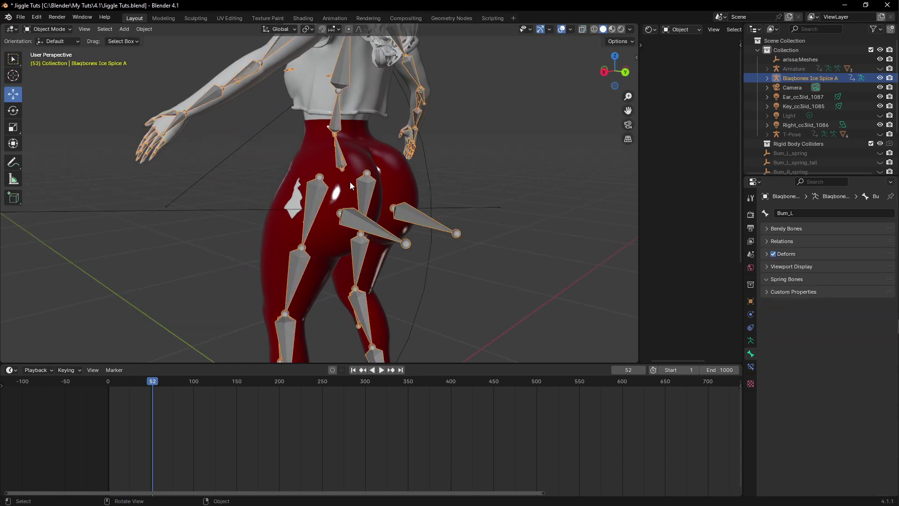
click(344, 176)
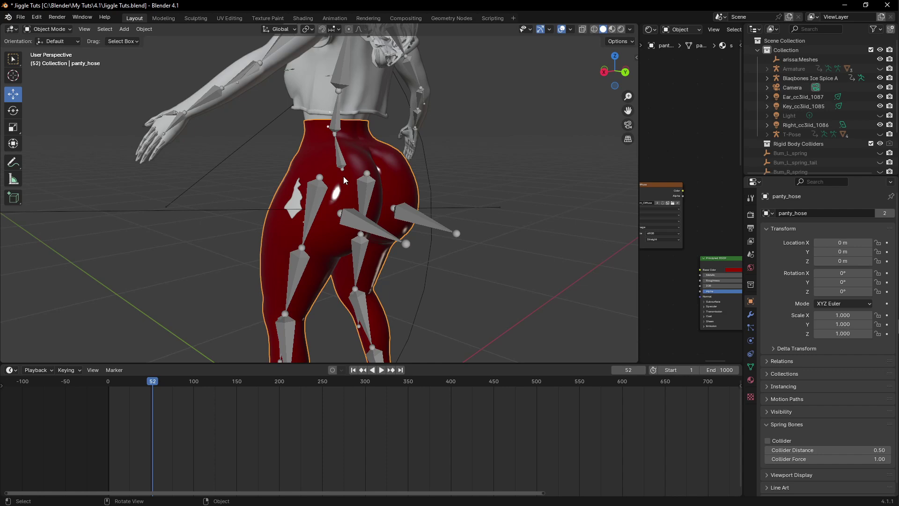
key(h)
Play the animation and examine the jiggle motion on the bare body mesh from behind
key(space)
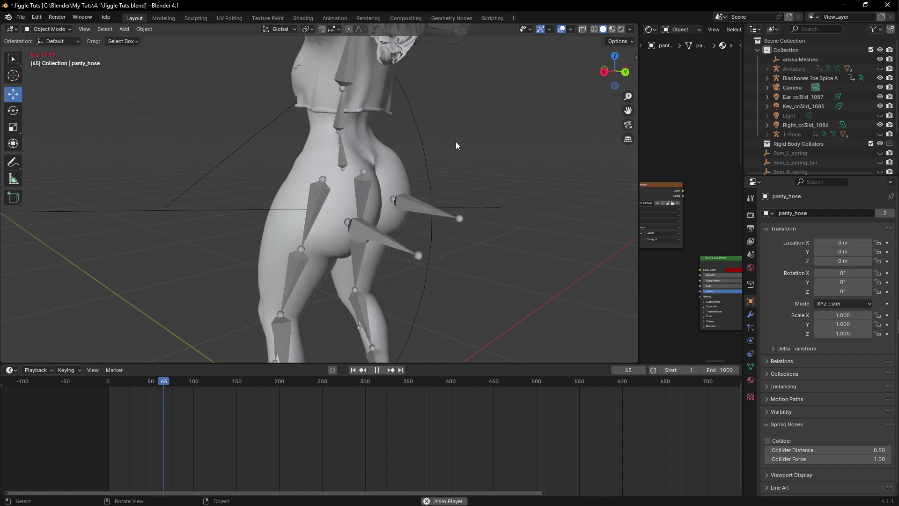
middle_drag(375, 202, 338, 197)
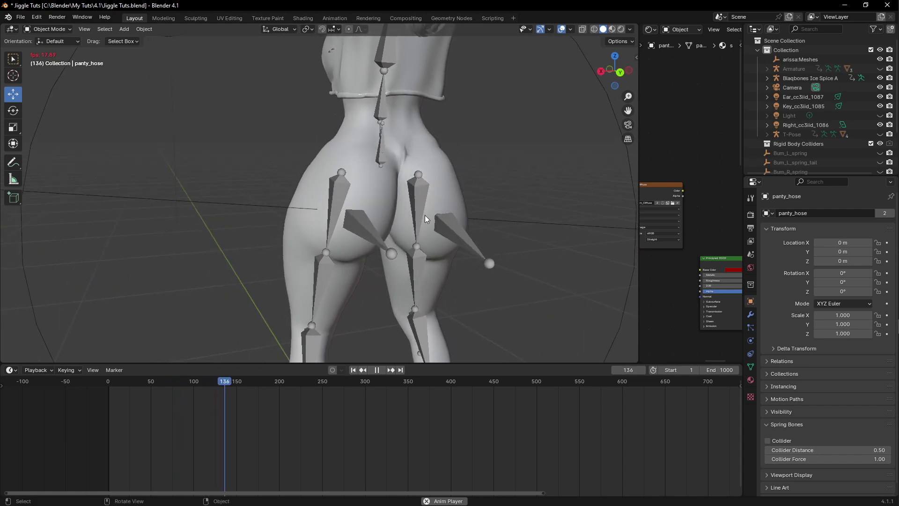
key(space)
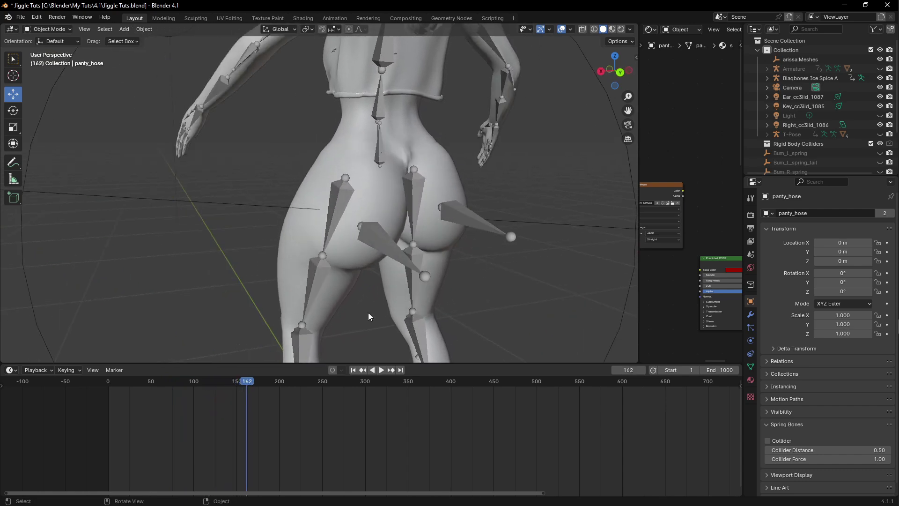
Rewind to frame 1 and start the Spring Bones simulation in Animation Mode with the Blaqbones Ice Spice A armature in Pose Mode
click(353, 371)
click(378, 239)
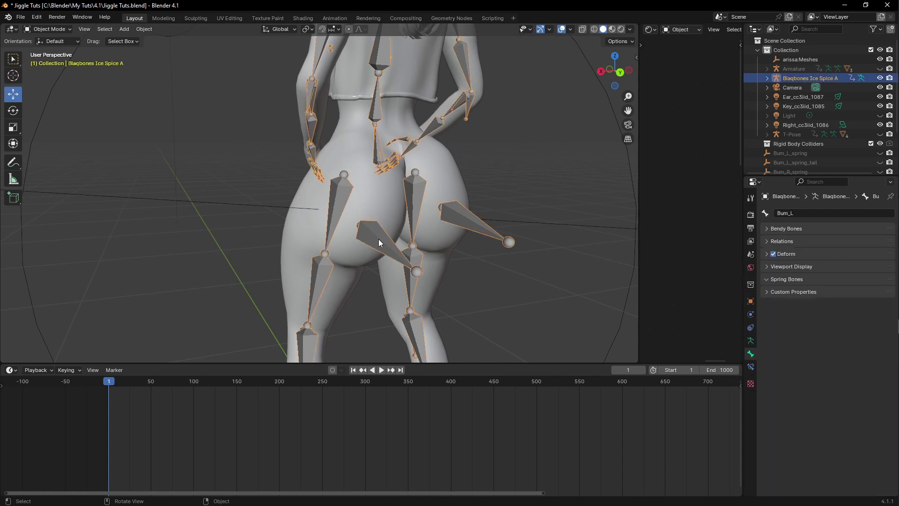
key(ctrl+Tab)
click(815, 439)
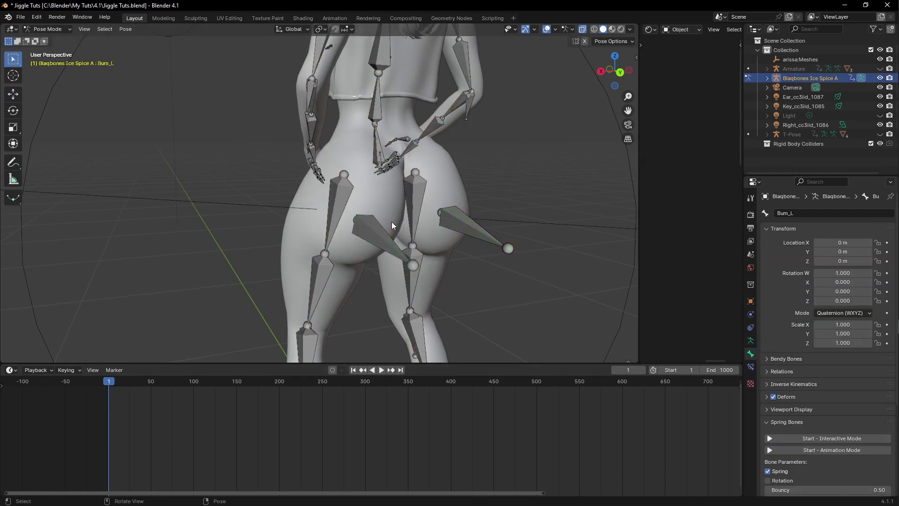
key(space)
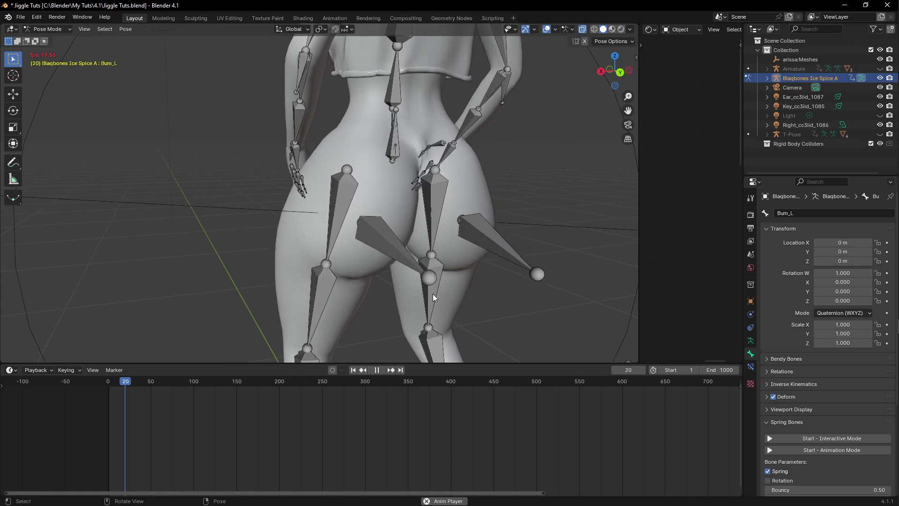
click(354, 371)
click(828, 450)
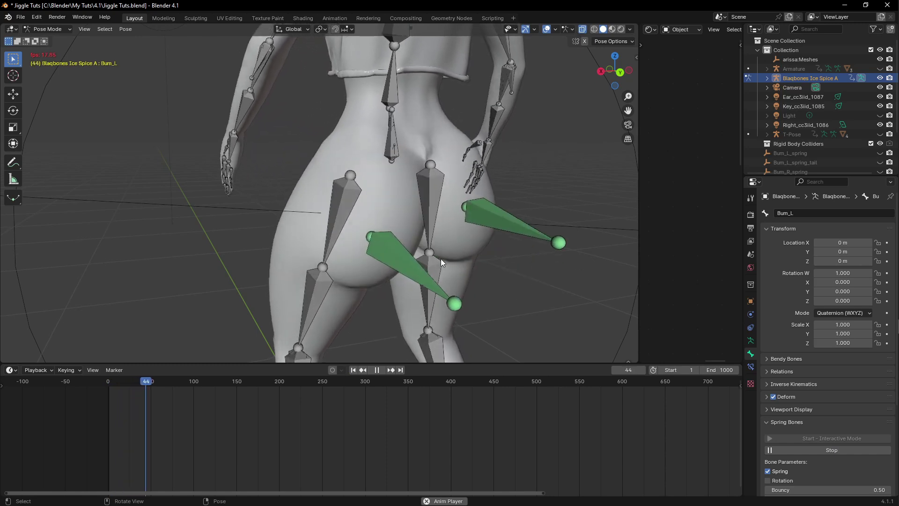
Play sections of the animation between about frames 250 and 525 and examine how the two spring bones swing
key(space)
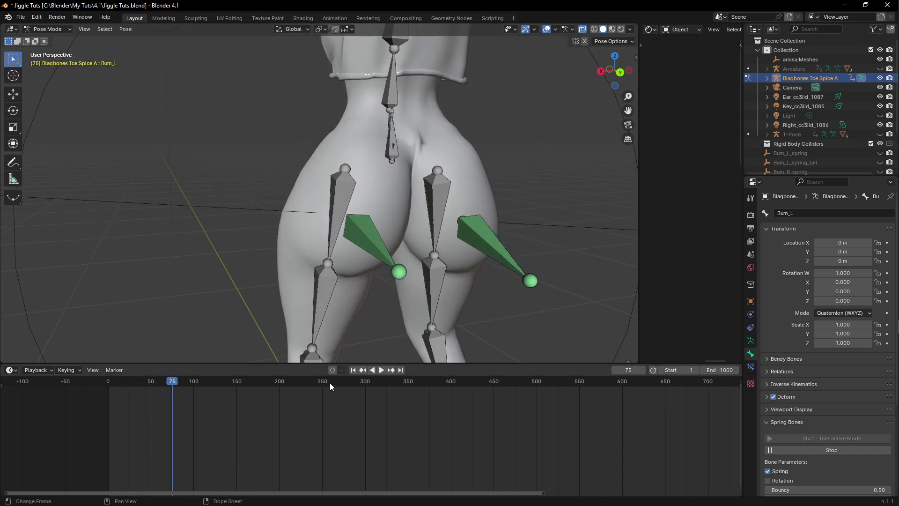
click(329, 383)
key(space)
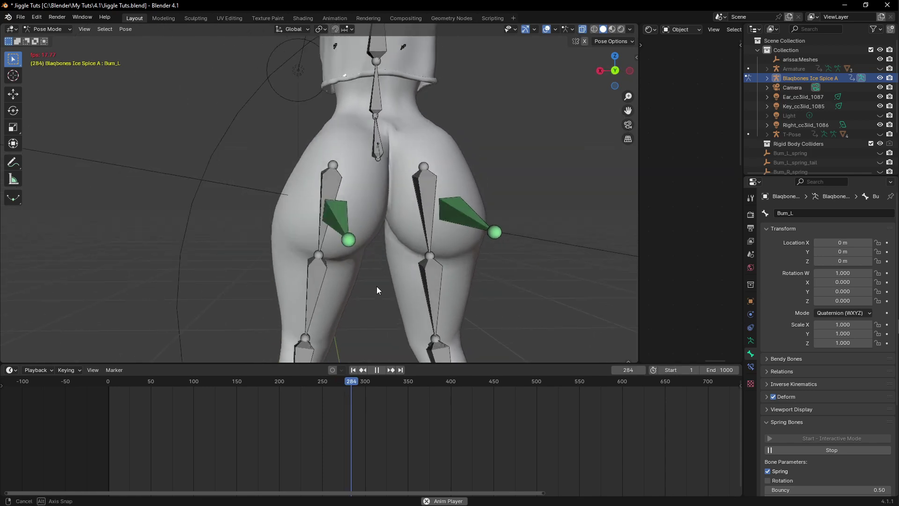
click(460, 382)
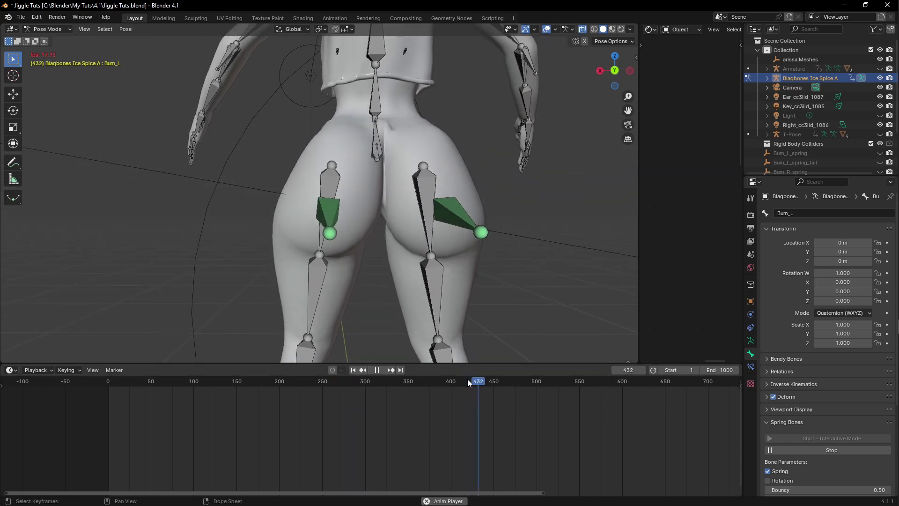
click(540, 384)
click(527, 385)
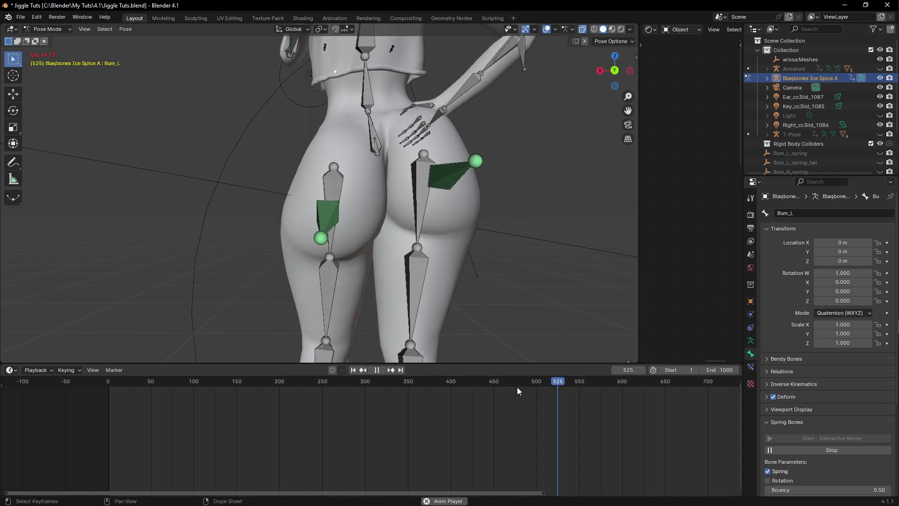
click(518, 383)
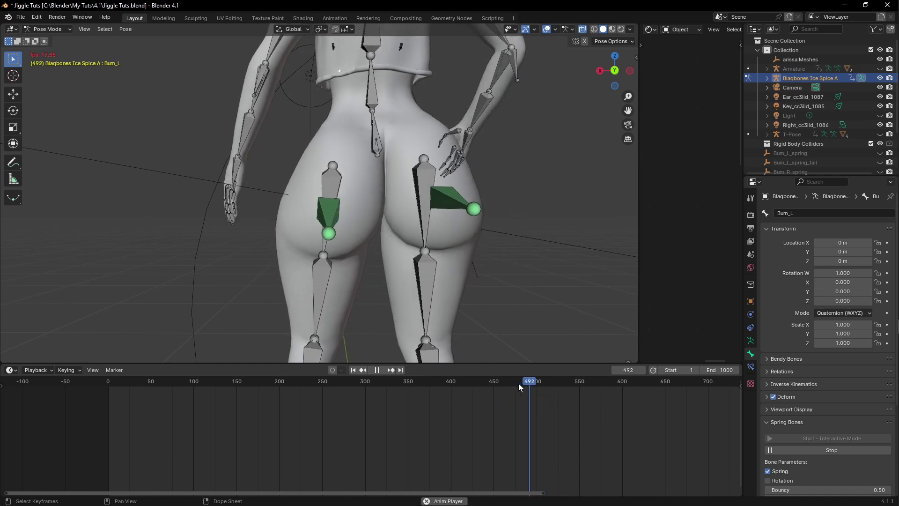
key(space)
Stop the Spring Bones simulation and set the Bouncy value of the Bum_R bone to 1
middle_drag(491, 243, 466, 200)
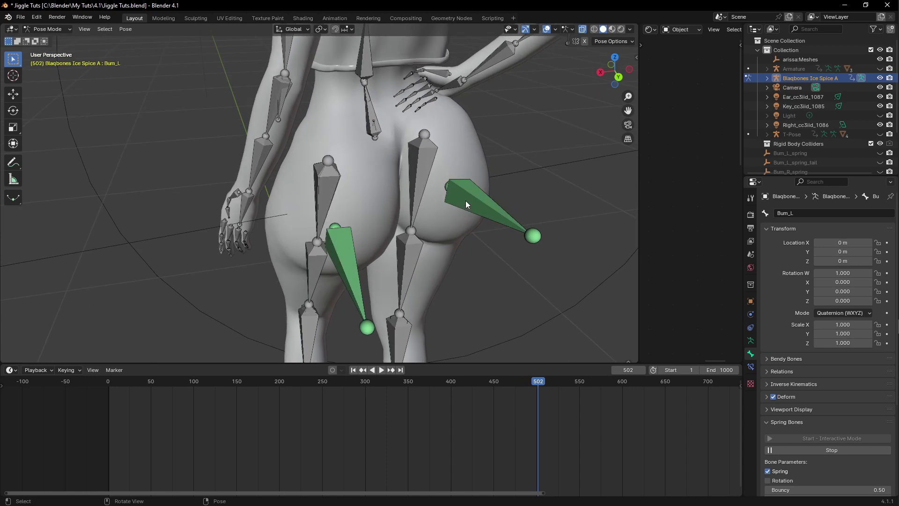
click(465, 201)
scroll(824, 421, down, 5)
click(812, 355)
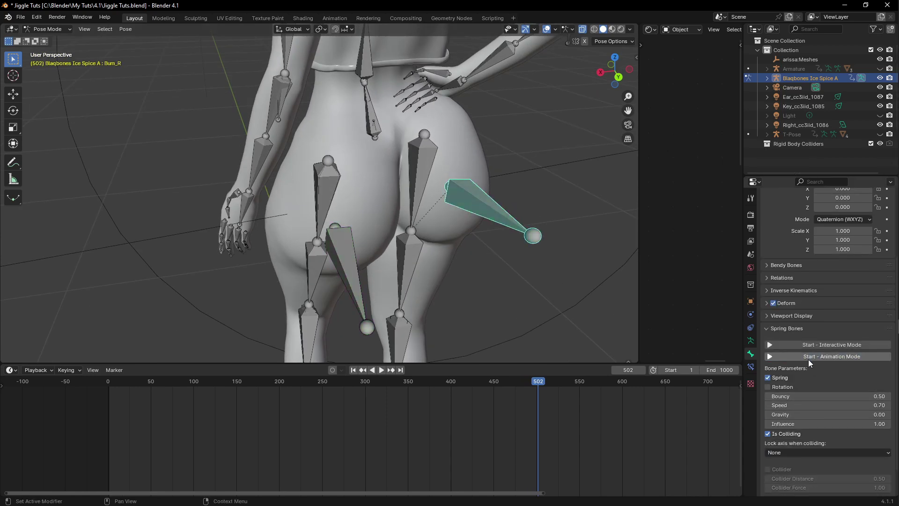
click(805, 398)
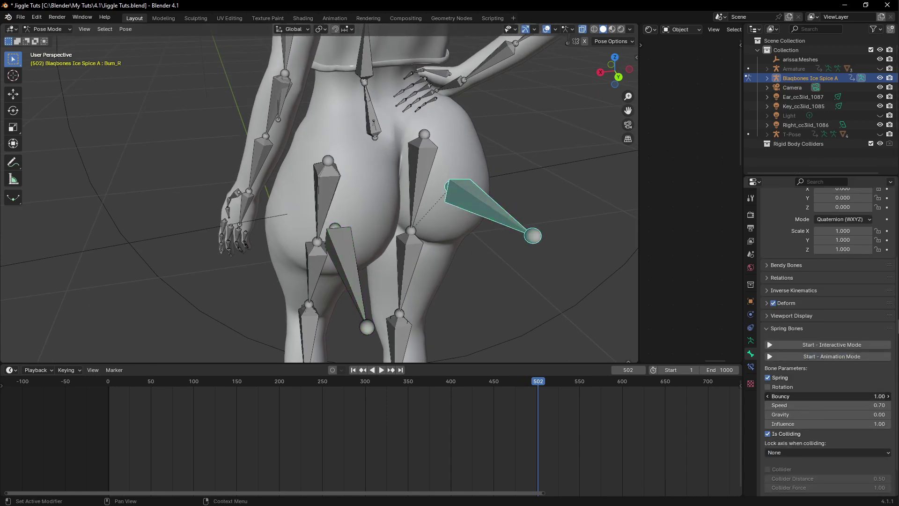
text(1)
key(Return)
Set the Bum_L bone's Bouncy to 1 and its Speed to 0.9, with the animation rewound to frame 1
click(354, 277)
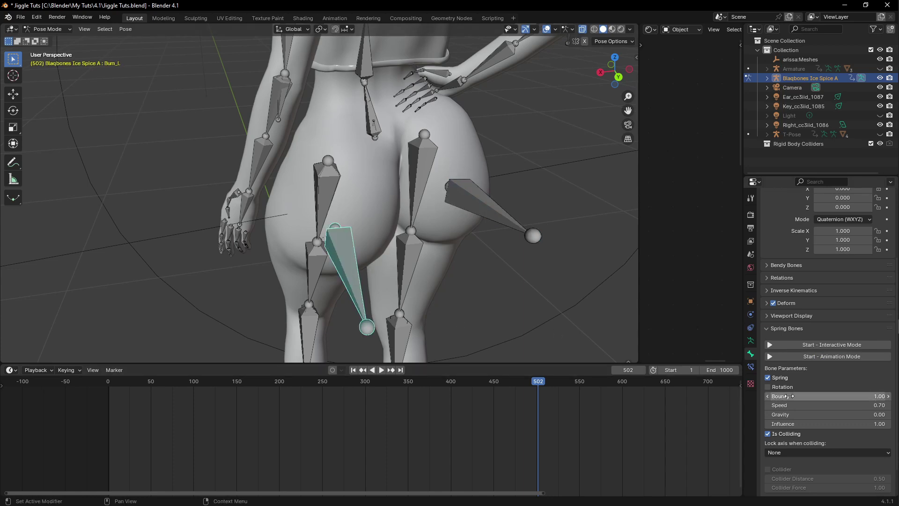
click(353, 370)
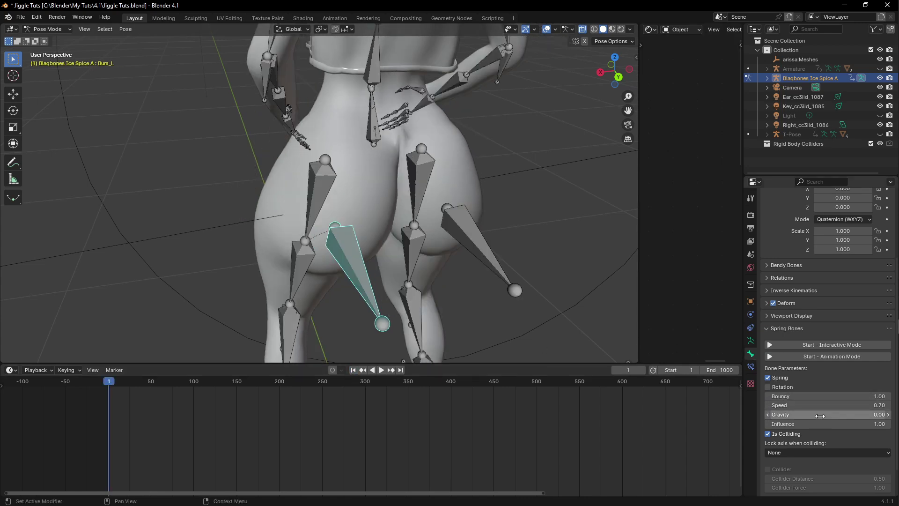
click(824, 405)
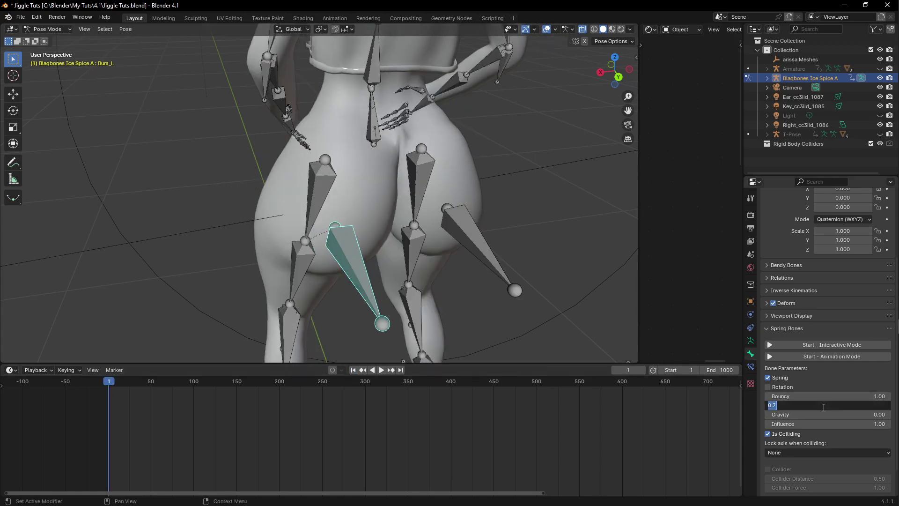
text(.9)
key(Return)
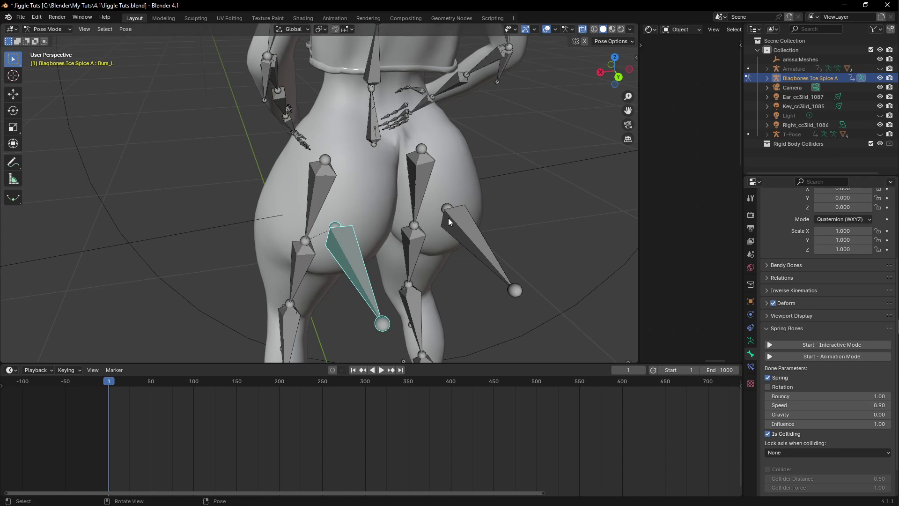
Set the Speed of the Bum_R bone to 0.9
click(465, 227)
click(804, 404)
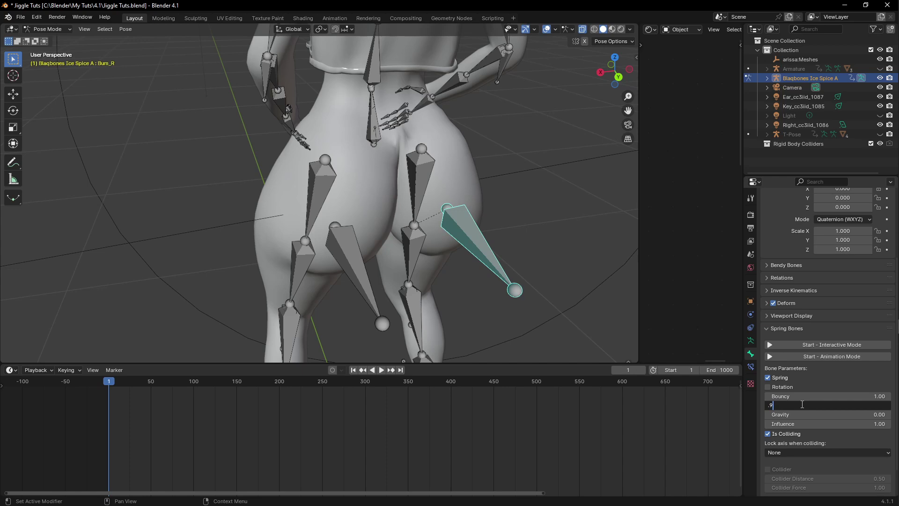
text(.9)
key(Return)
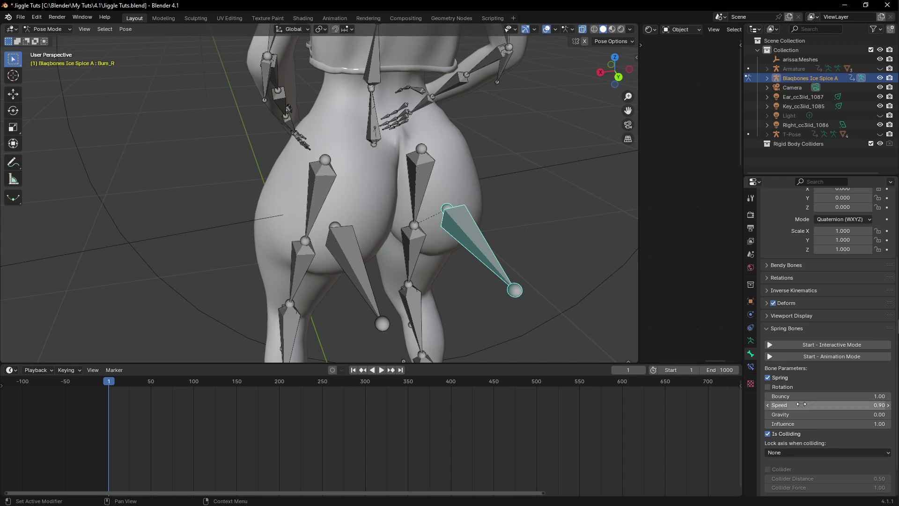
Start the Spring Bones simulation in Animation Mode and play the animation with viewport gizmos and overlays hidden
click(818, 356)
click(514, 29)
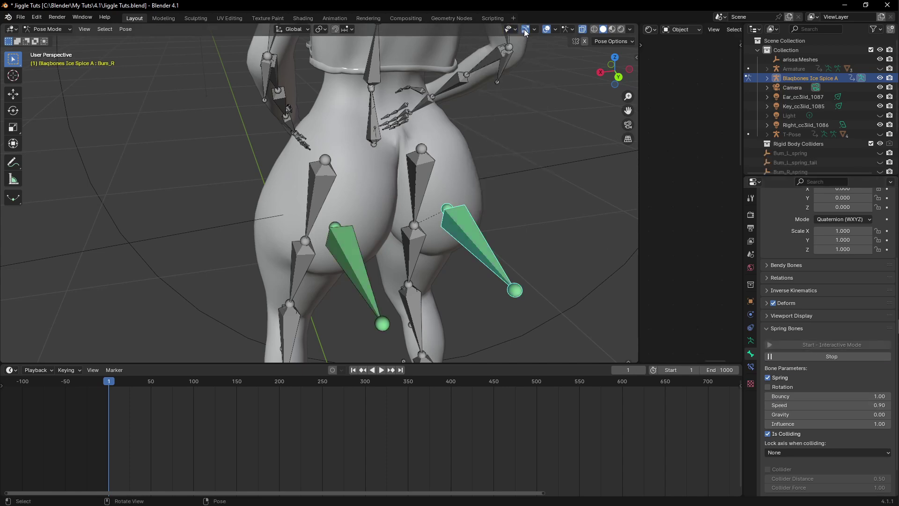
click(525, 29)
click(547, 30)
key(space)
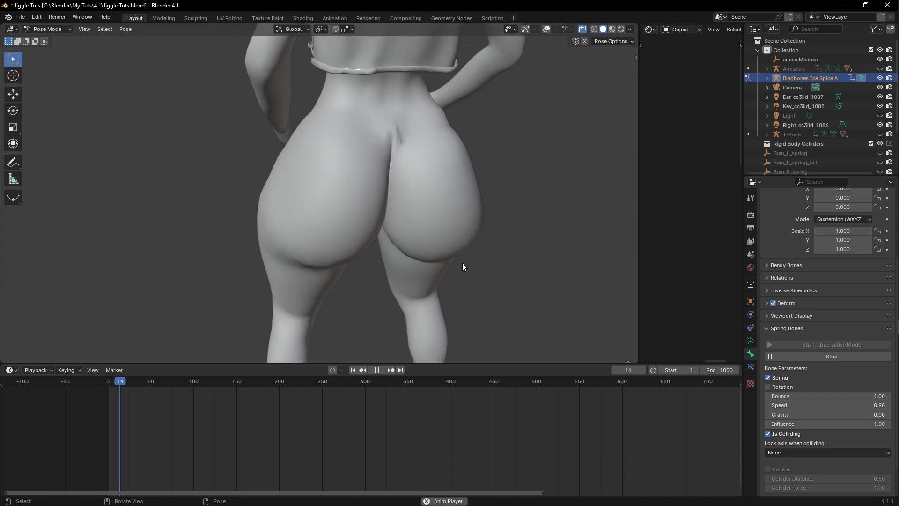
Examine the jiggle motion from behind at several points of the animation between about frames 300 and 546
middle_drag(425, 231, 434, 256)
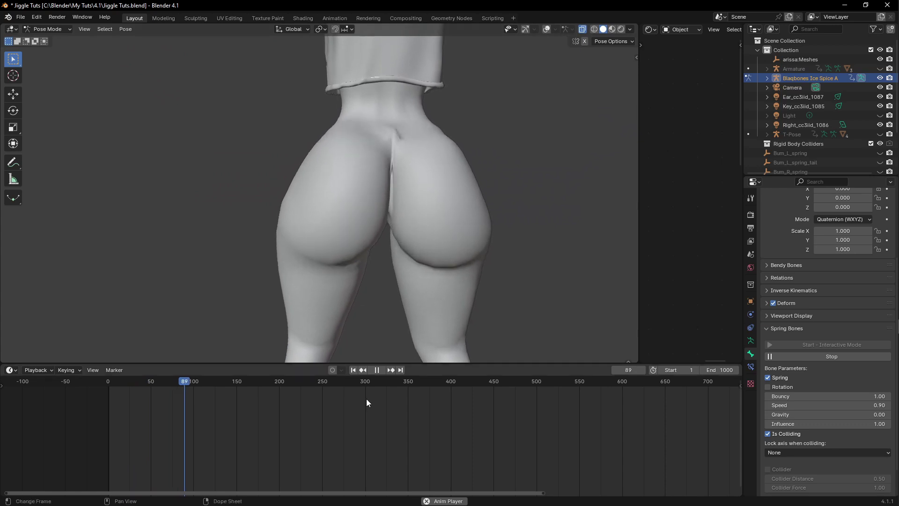
click(365, 382)
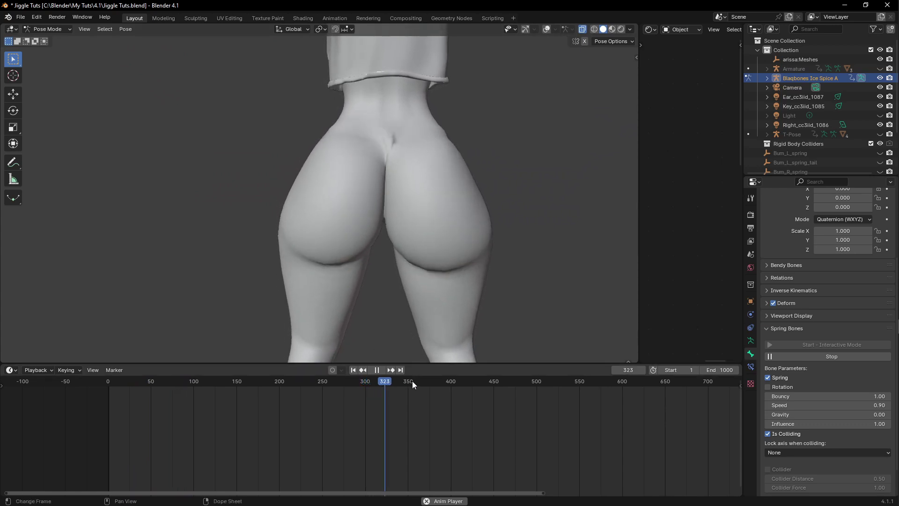
middle_drag(410, 293, 436, 269)
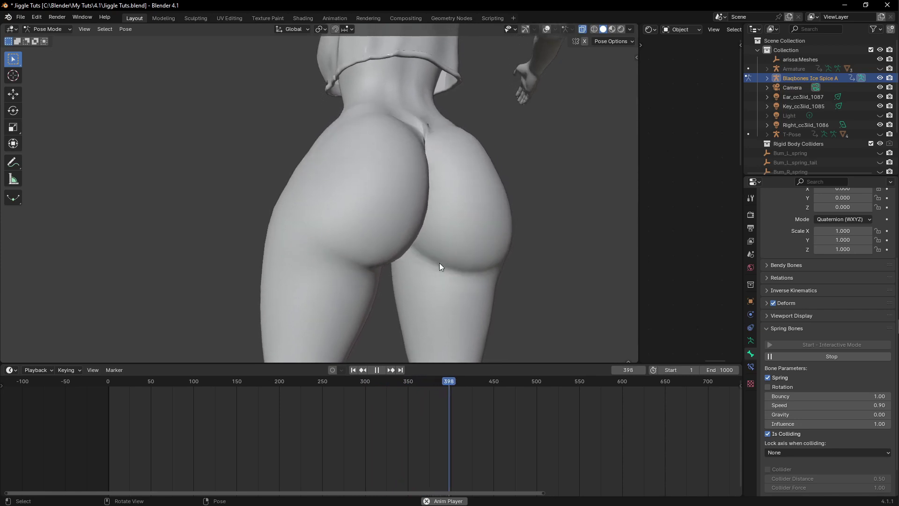
click(515, 385)
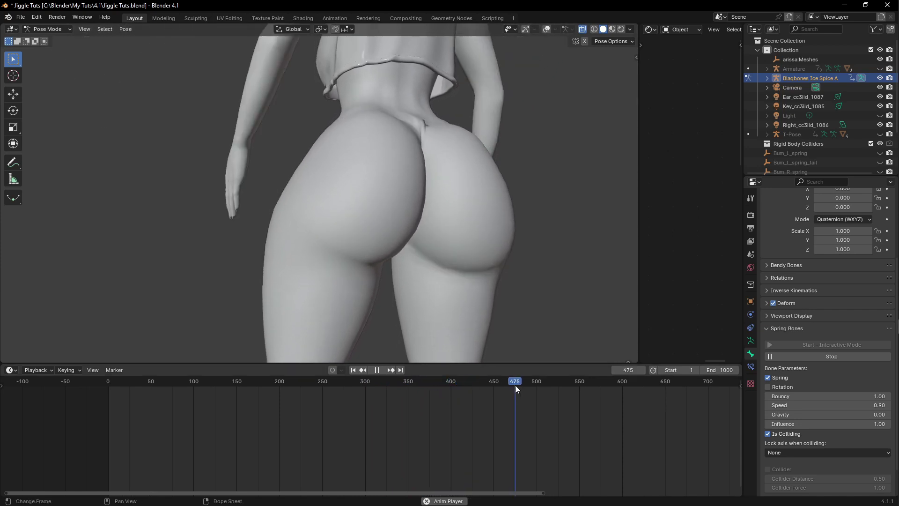
click(560, 386)
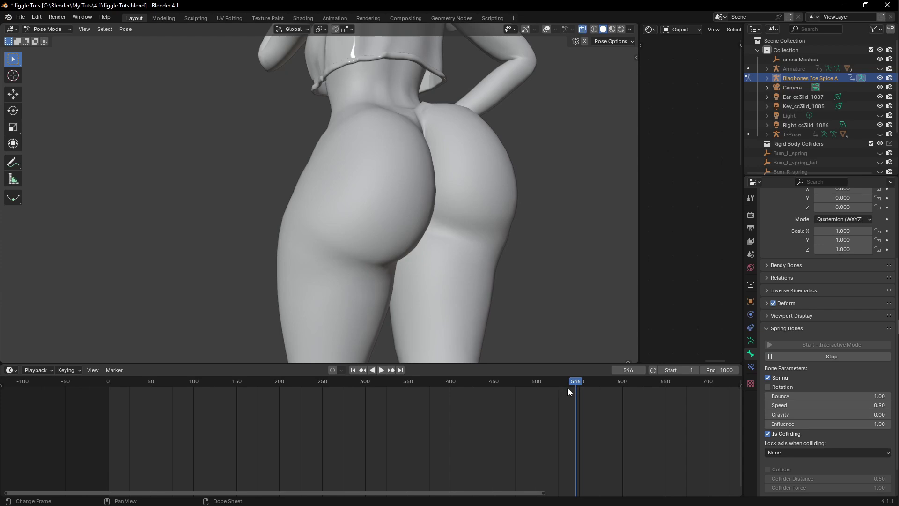
drag(571, 383, 569, 381)
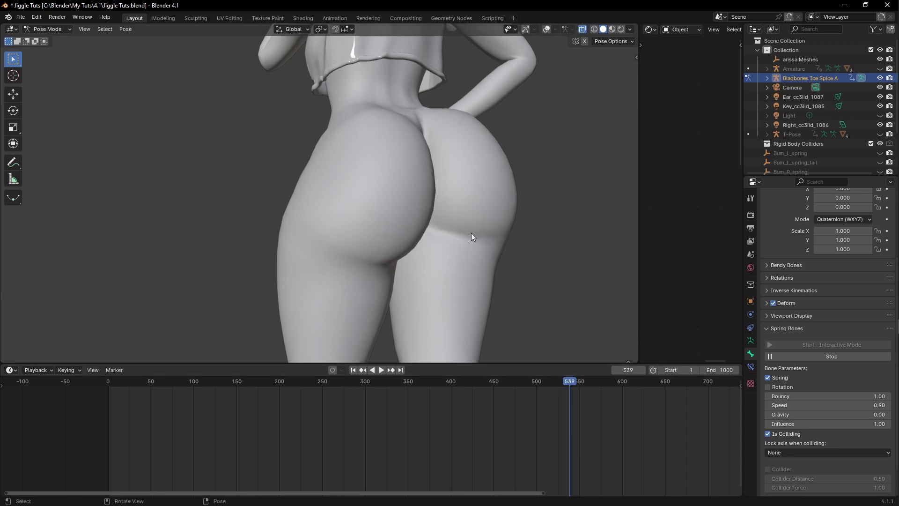
middle_drag(471, 232, 530, 249)
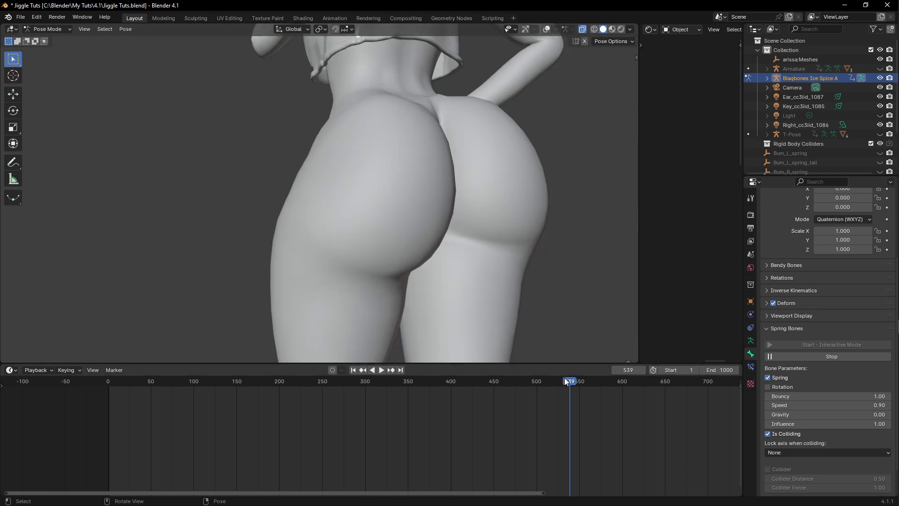
drag(566, 381, 522, 380)
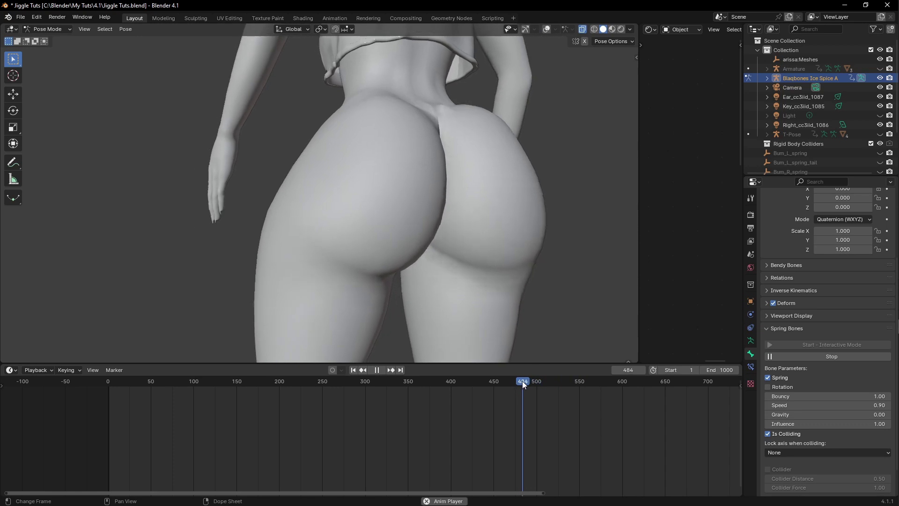
key(space)
key(space)
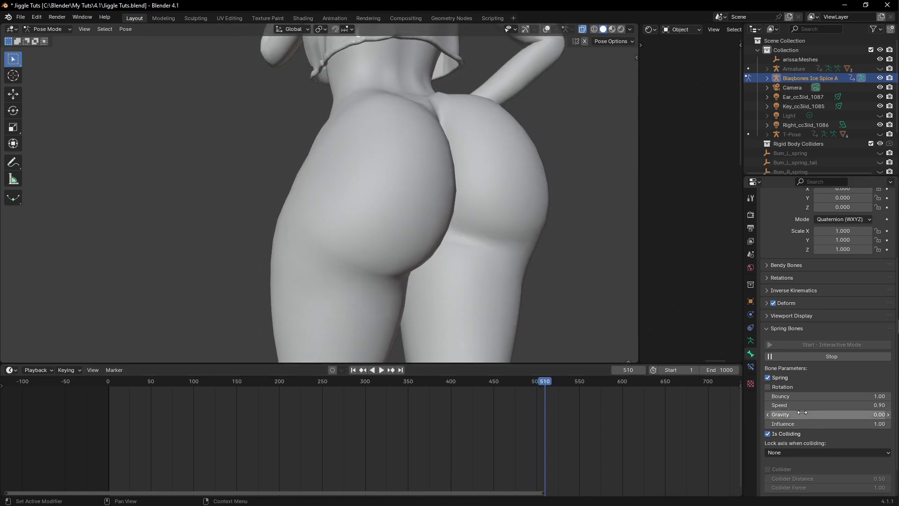
Stop the Spring Bones simulation and show the viewport gizmos and overlays again
click(822, 357)
scroll(568, 263, down, 3)
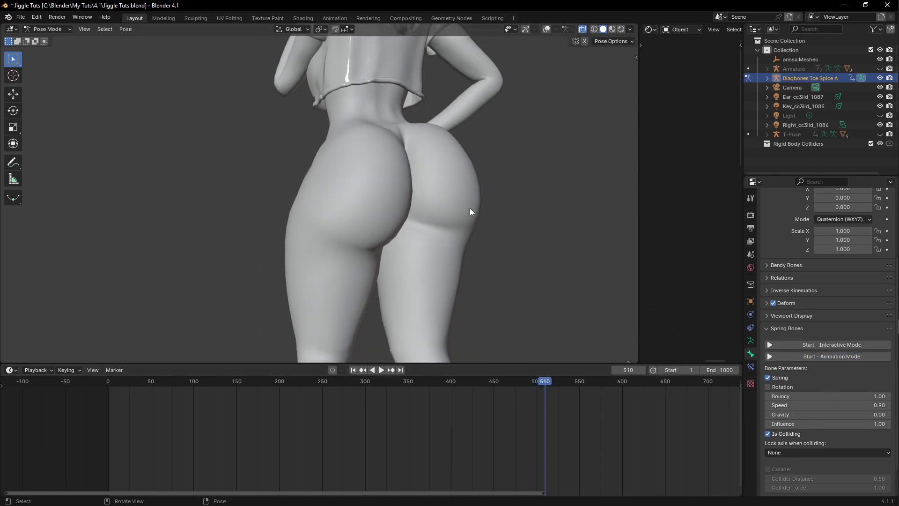
scroll(426, 159, down, 3)
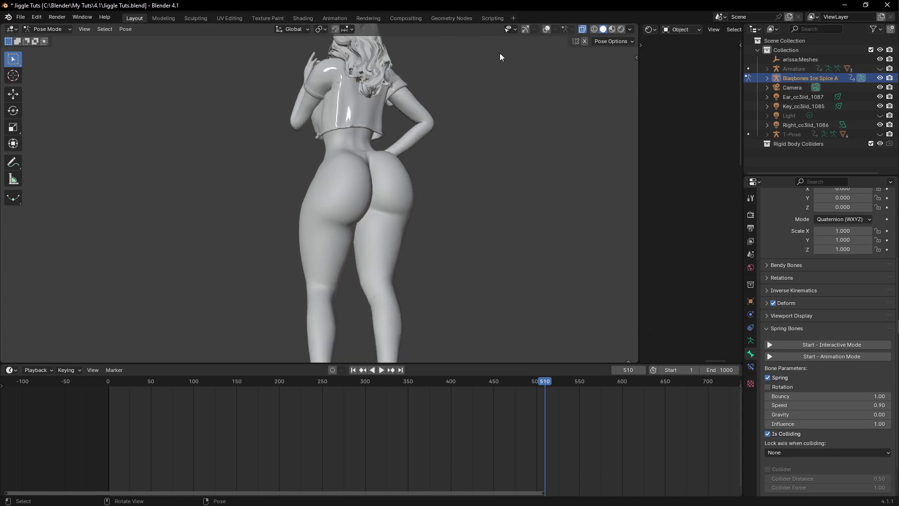
click(526, 29)
click(547, 29)
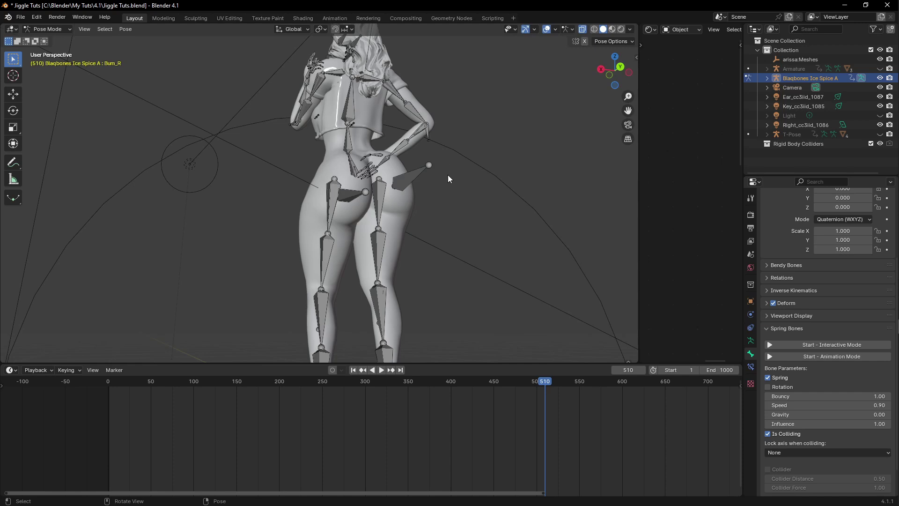
Return the armature to Object Mode and rewind the animation to frame 1
middle_drag(392, 189, 416, 177)
click(39, 29)
click(47, 39)
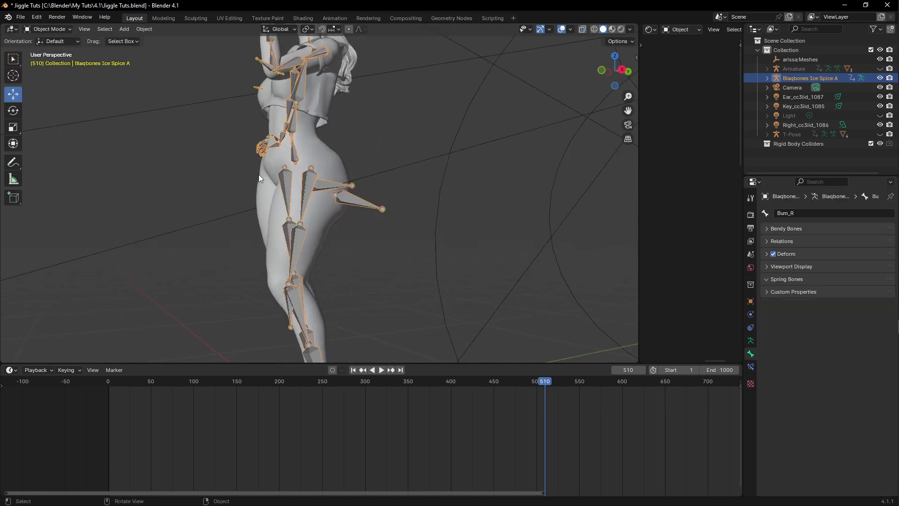
key(KP_1)
click(353, 370)
scroll(298, 164, down, 5)
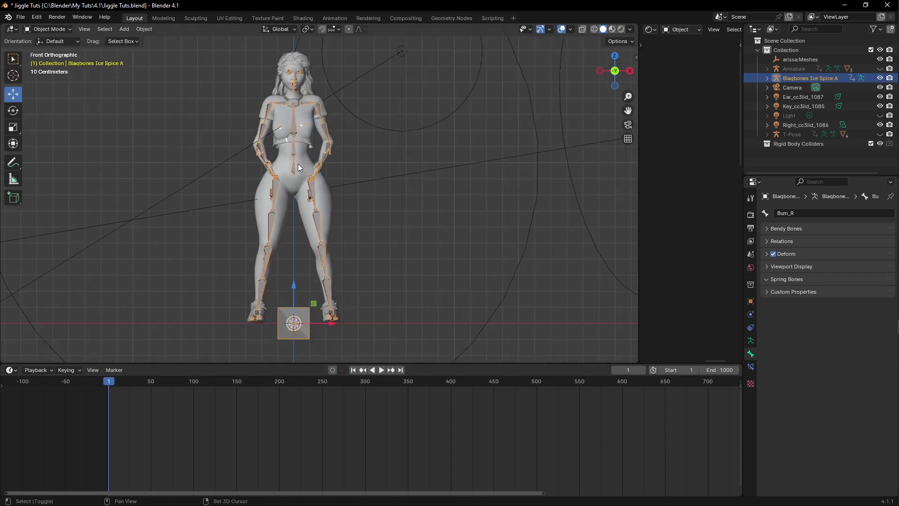
middle_drag(333, 172, 263, 198)
scroll(469, 187, up, 6)
shift+middle_drag(469, 187, 335, 167)
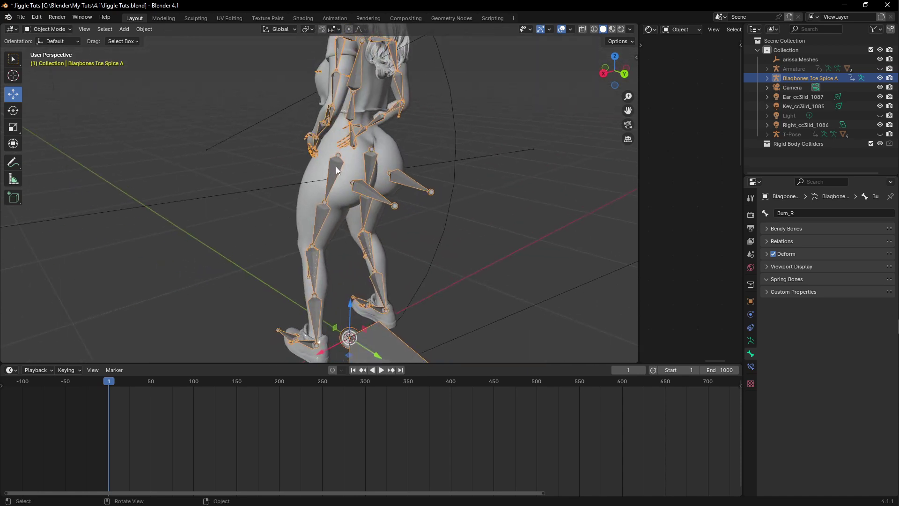
Select the CC_Base_Body mesh at the hips and switch it to Weight Paint mode
scroll(410, 178, up, 2)
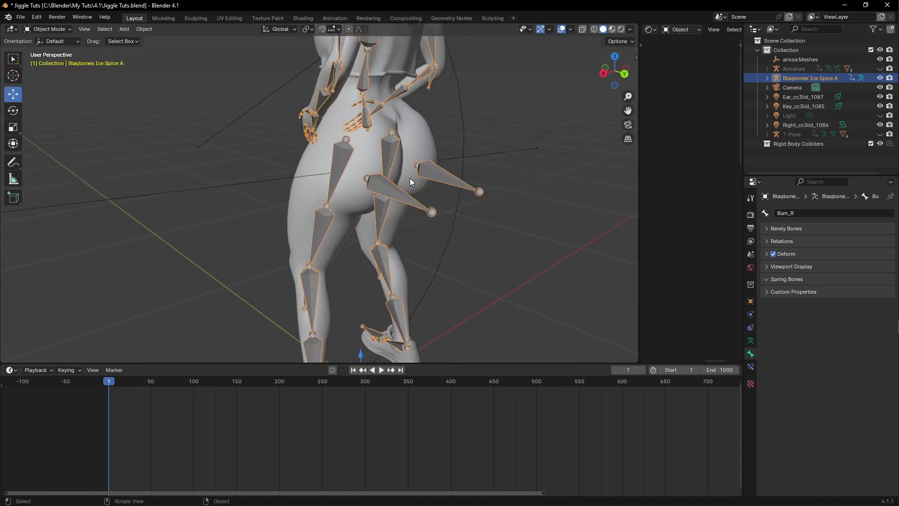
middle_drag(409, 182, 396, 237)
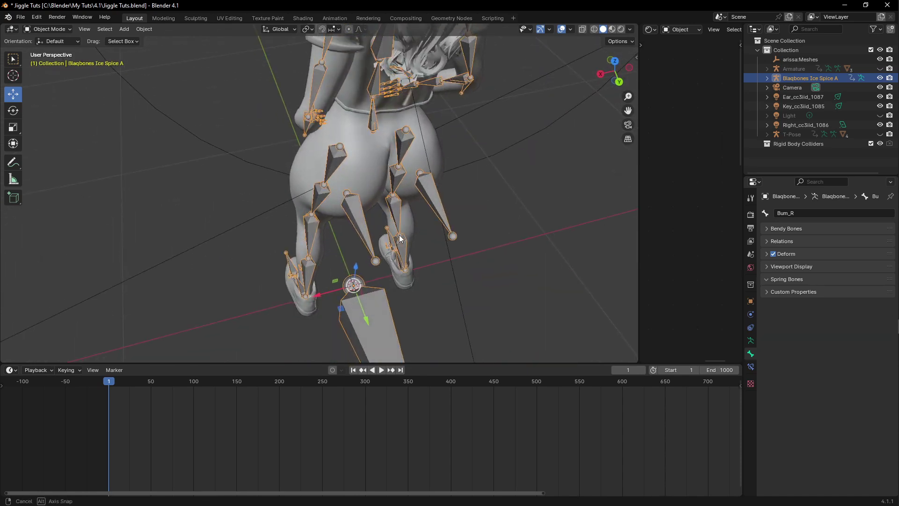
middle_drag(439, 210, 332, 169)
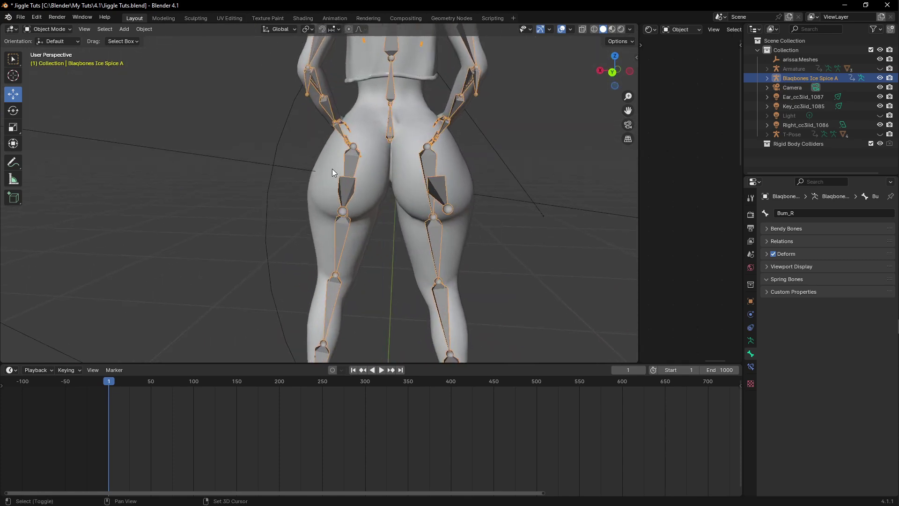
click(456, 146)
middle_drag(451, 150, 395, 189)
scroll(394, 189, up, 2)
key(ctrl+Tab)
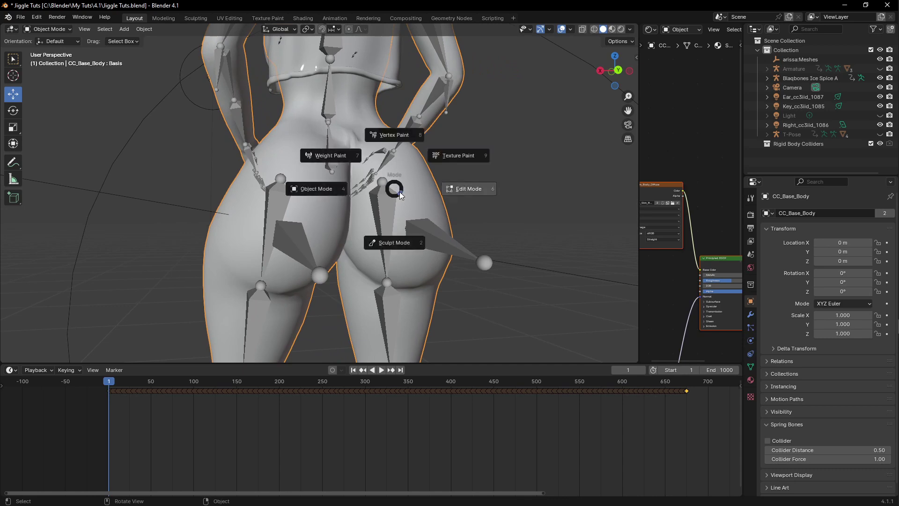
key(Escape)
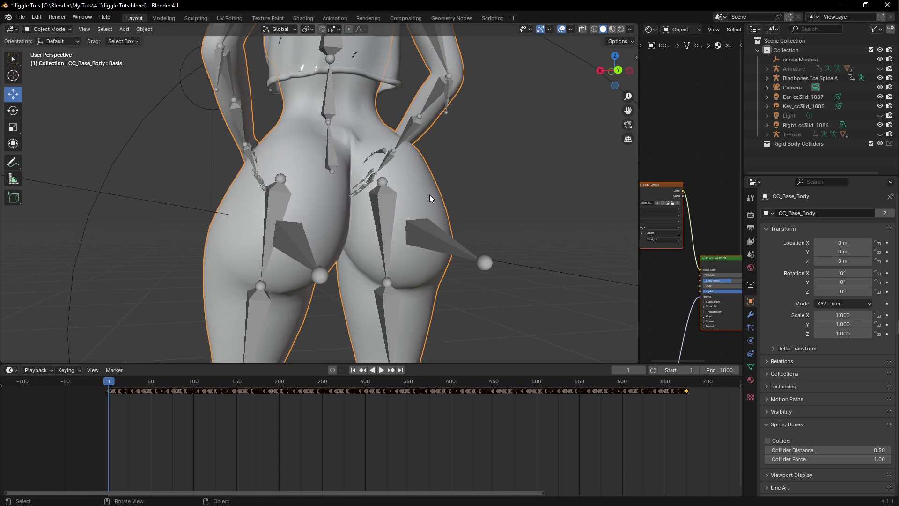
key(ctrl+Tab)
click(366, 161)
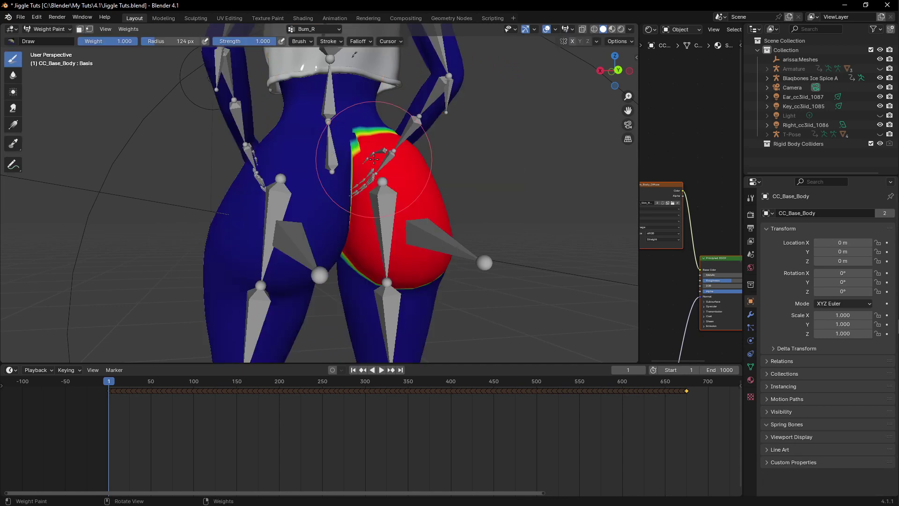
Show the body mesh's vertex groups and compare the painted weights of Bum_R and Bum_L
scroll(381, 225, up, 2)
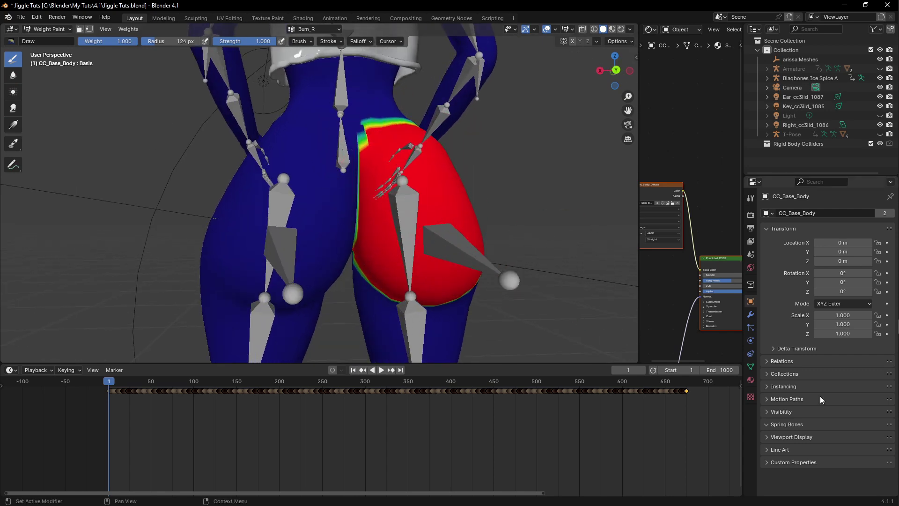
click(751, 367)
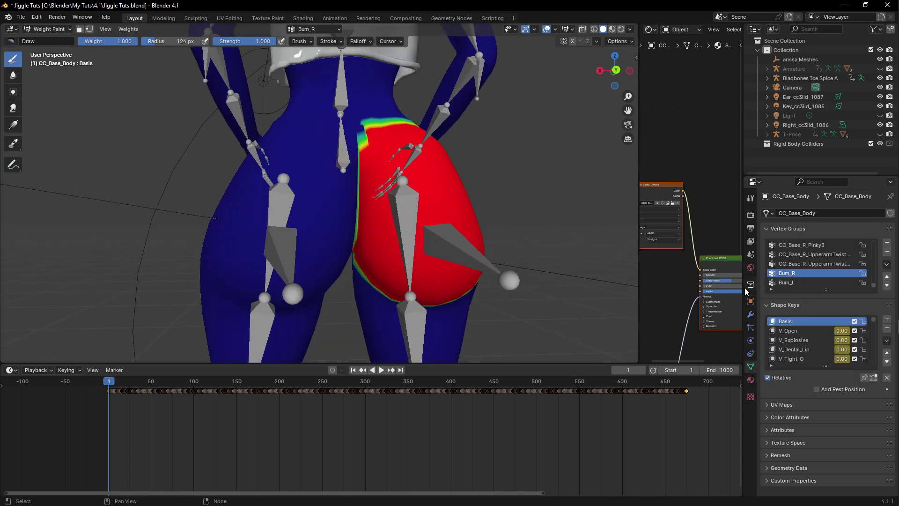
click(786, 283)
click(787, 274)
click(786, 283)
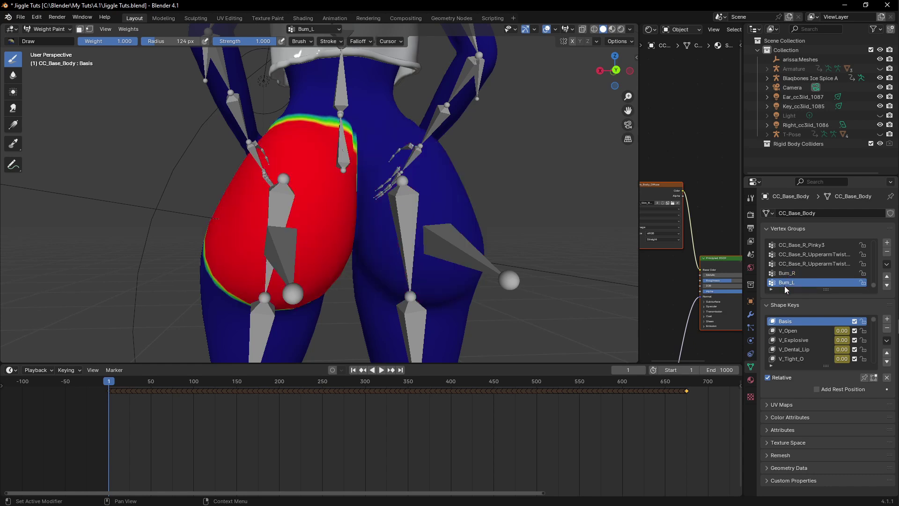
click(787, 274)
click(786, 283)
click(788, 274)
click(787, 283)
click(787, 274)
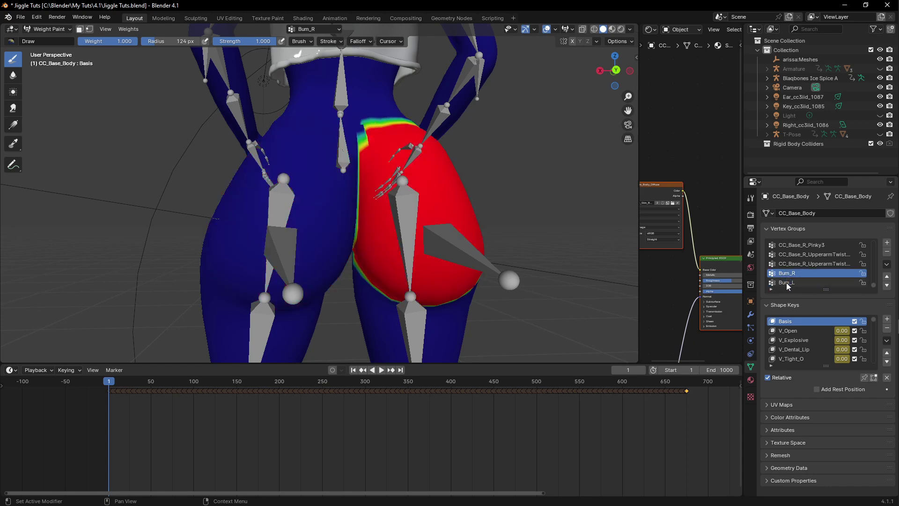
click(787, 283)
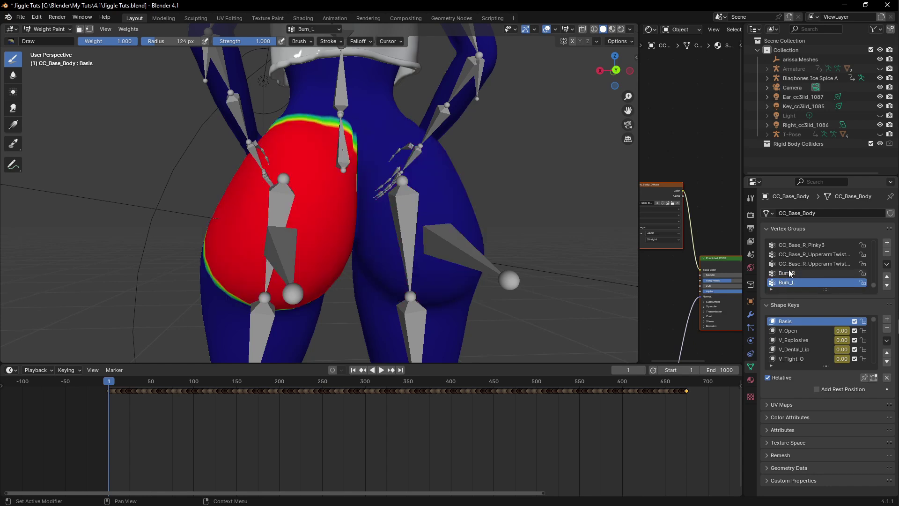
Examine the weights of the right pinky and upper-arm twist vertex groups, ending on the Bum_R group
scroll(456, 197, down, 3)
scroll(825, 262, up, 2)
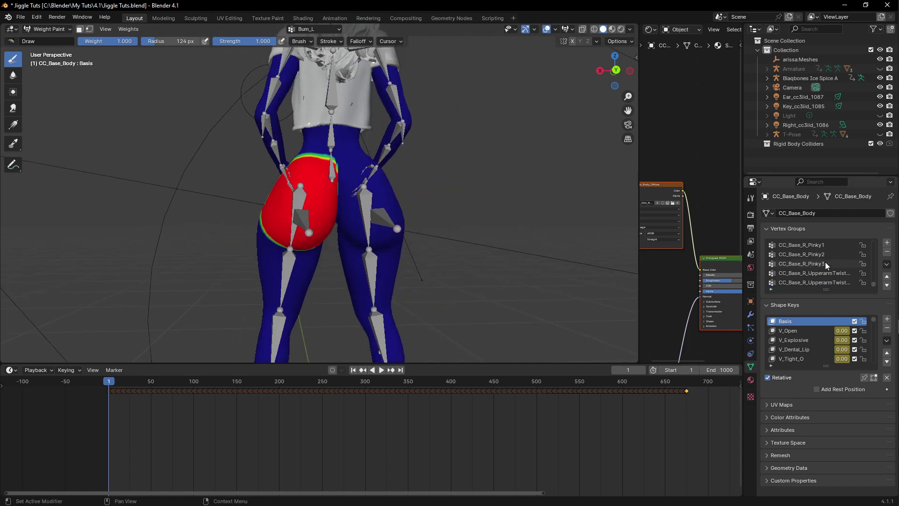
scroll(819, 260, up, 2)
click(811, 249)
click(811, 262)
click(810, 272)
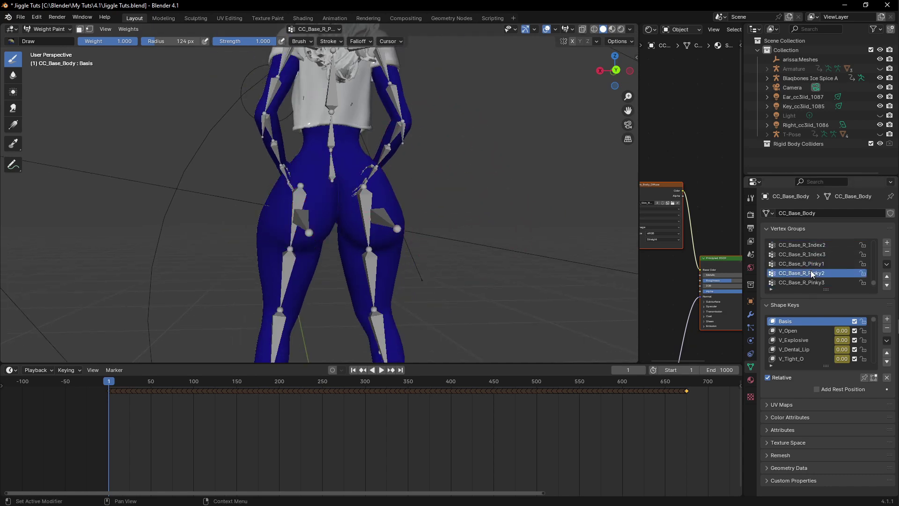
scroll(810, 266, down, 4)
click(807, 257)
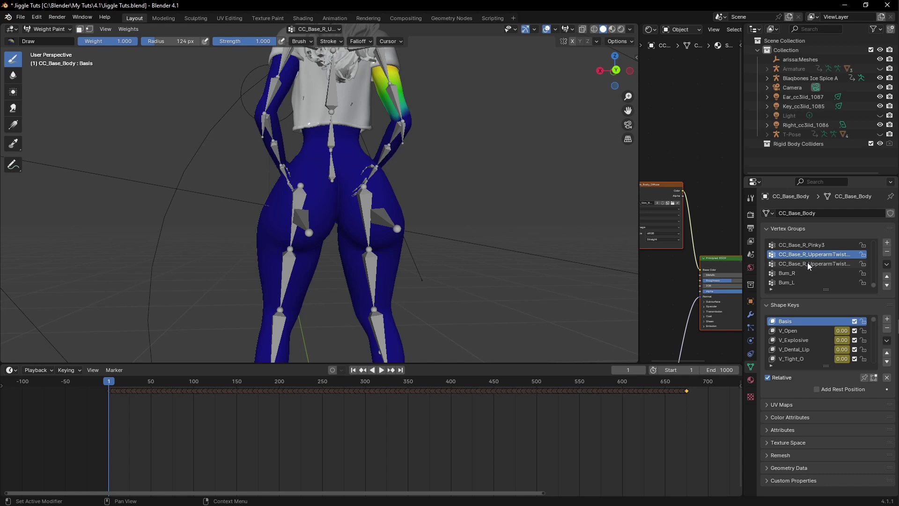
click(808, 265)
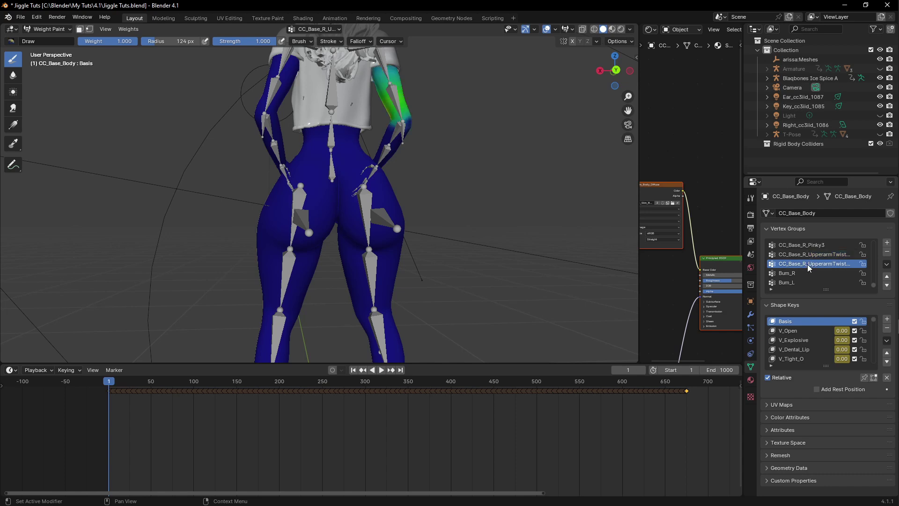
click(805, 273)
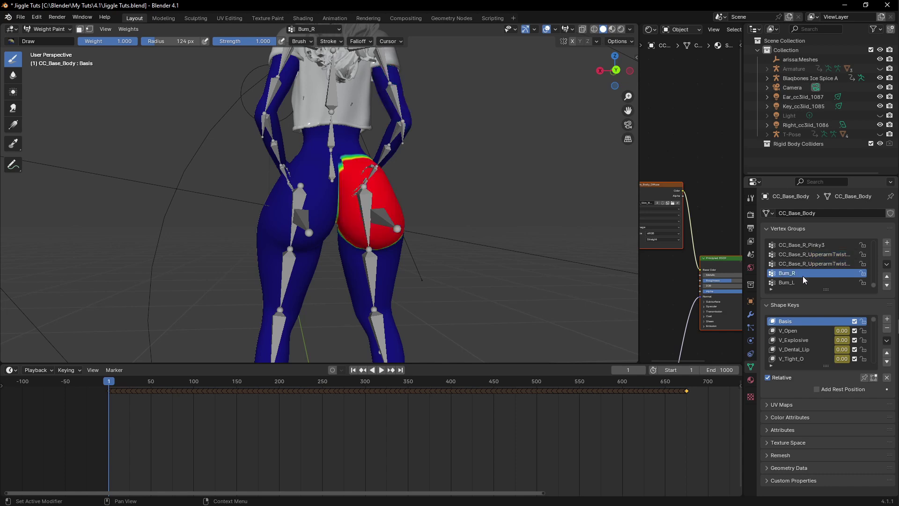
Try cleaning the Bum_R vertex group's weights with a limit of 0.990, and undo the operation
scroll(375, 206, up, 4)
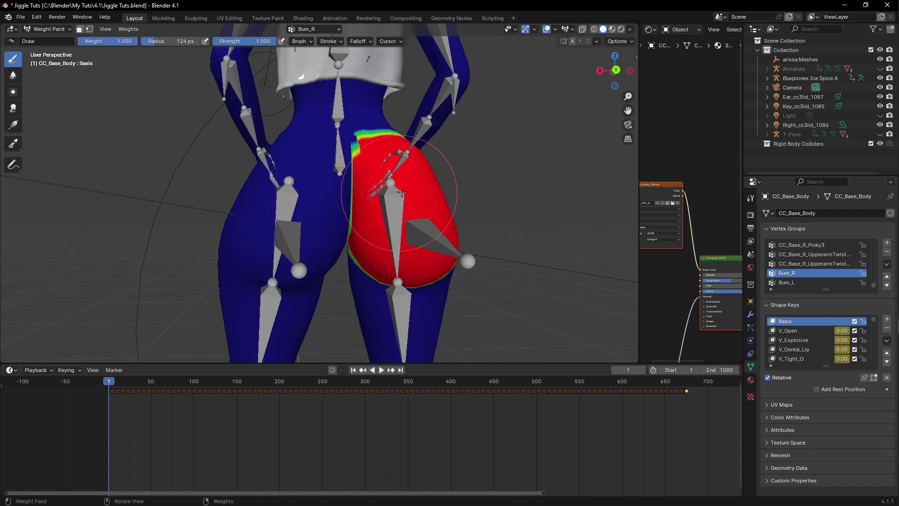
middle_drag(399, 186, 195, 94)
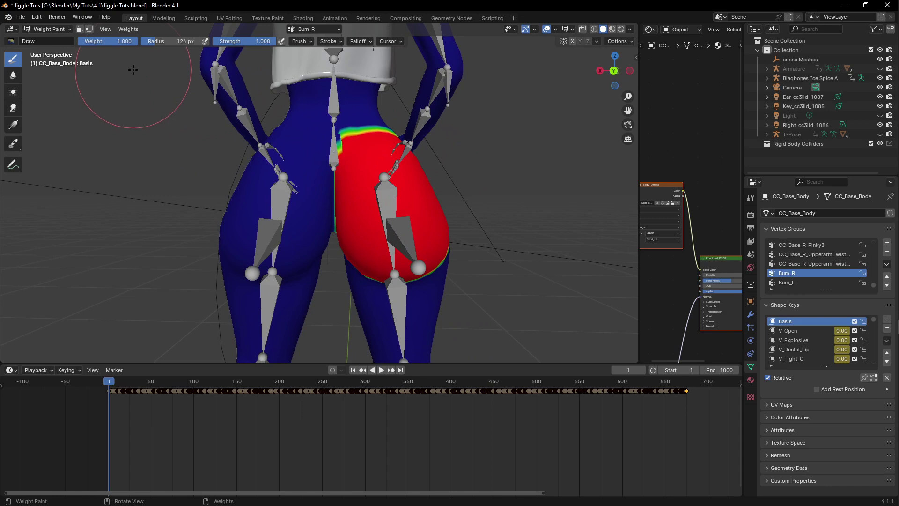
click(128, 29)
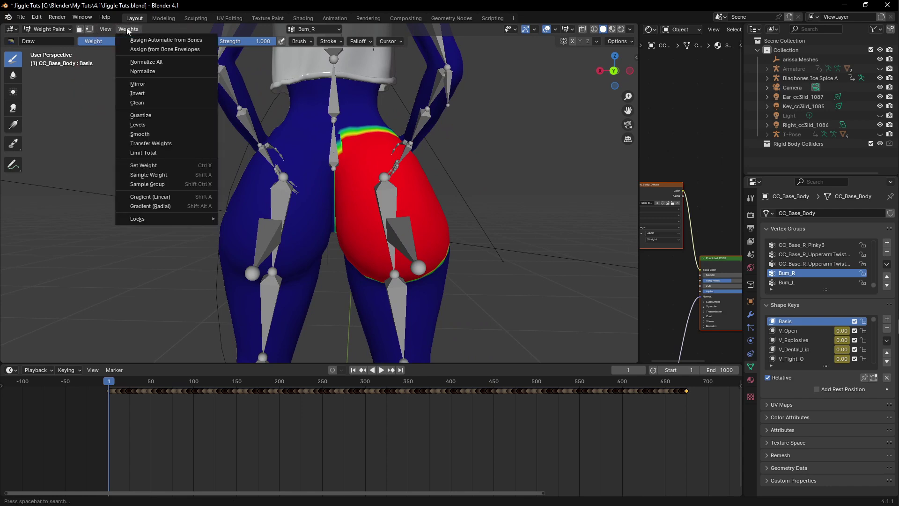
click(158, 103)
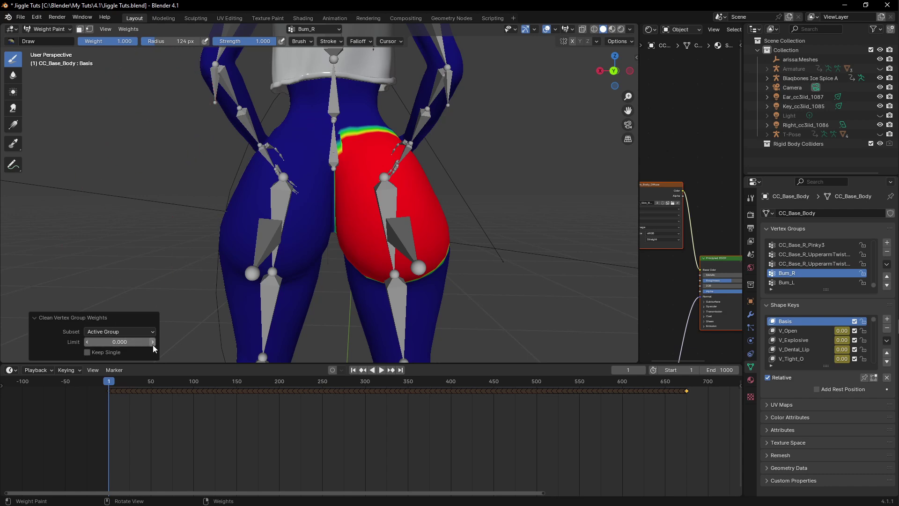
drag(125, 342, 134, 342)
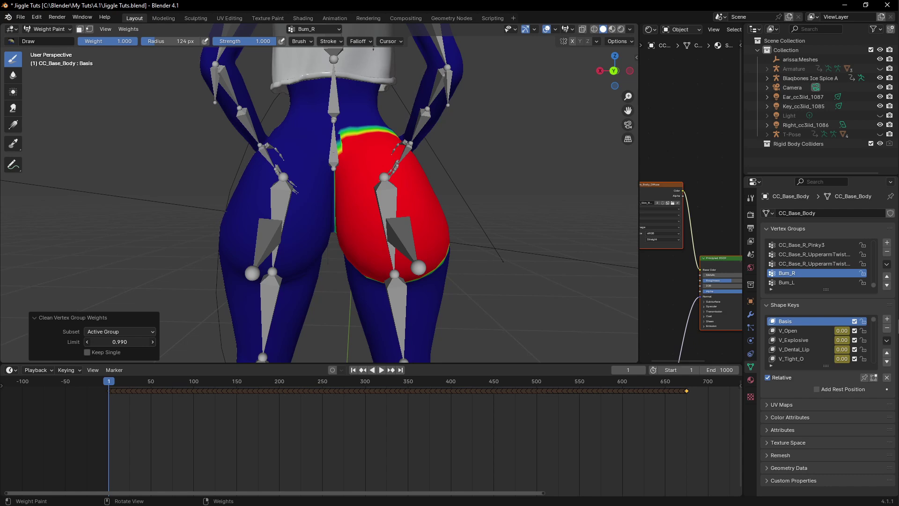
drag(118, 342, 118, 342)
click(123, 342)
key(Return)
key(ctrl+z)
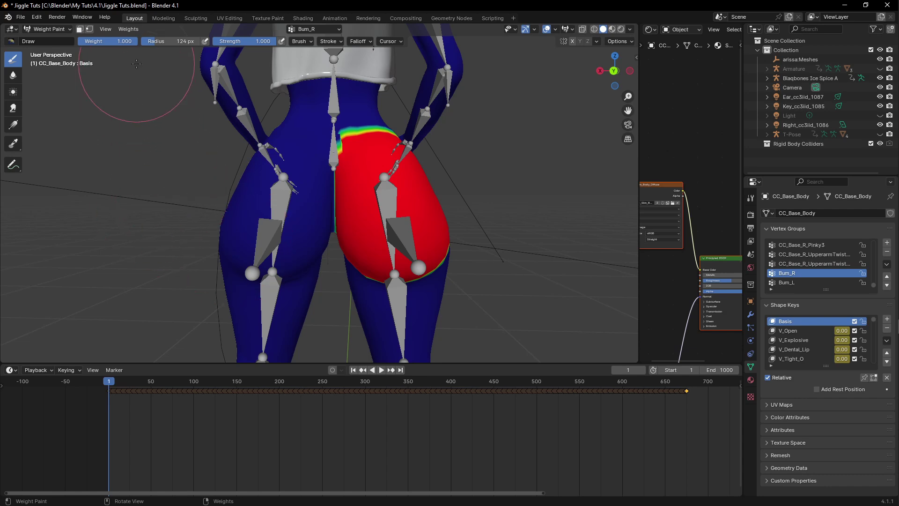
Smooth the Bum_R vertex group's weights with a factor of 1.000 and 13 iterations, and inspect the falloff around the hip
click(130, 30)
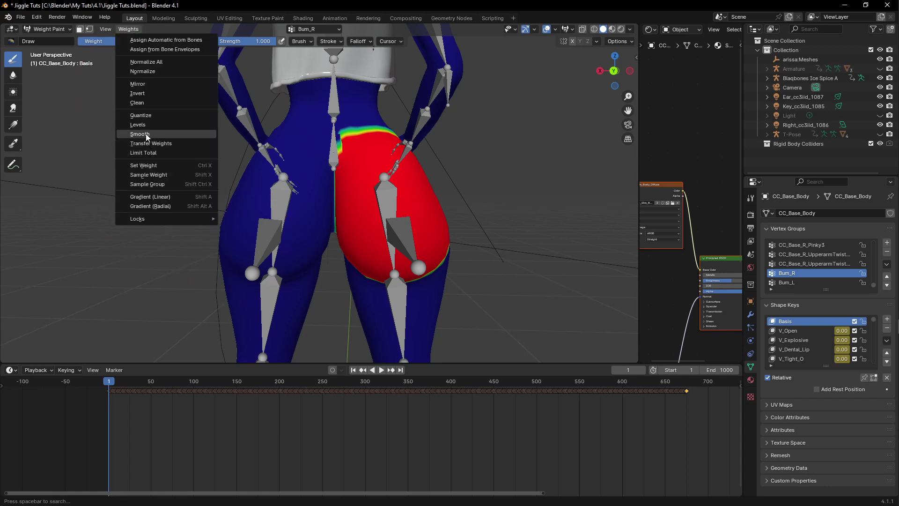
click(146, 133)
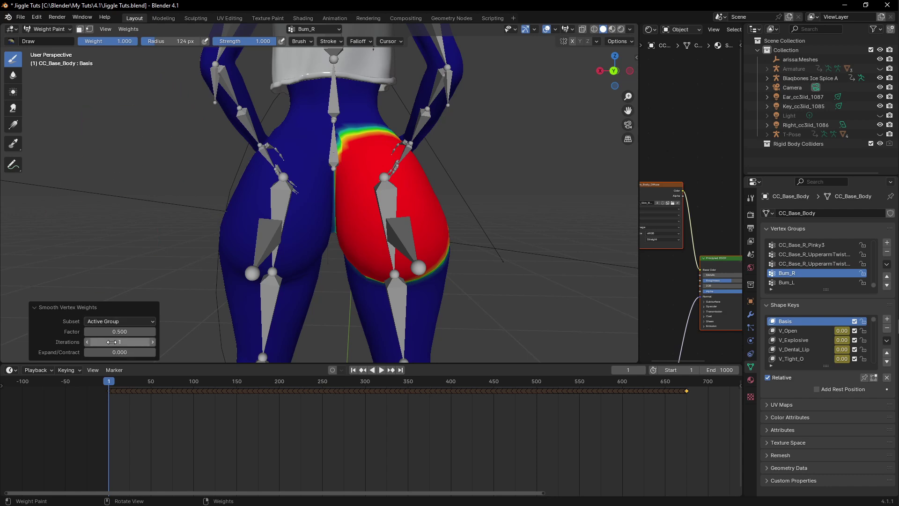
drag(114, 332, 144, 342)
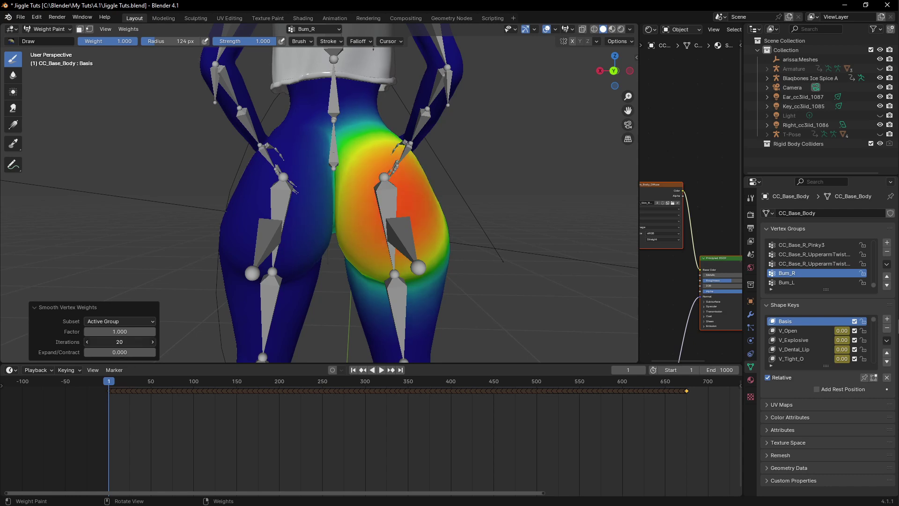
drag(144, 342, 140, 342)
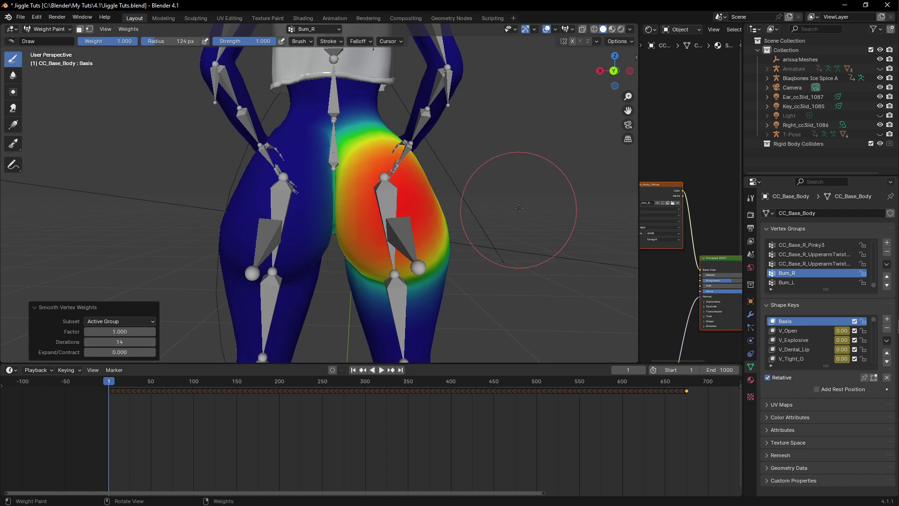
scroll(404, 177, up, 3)
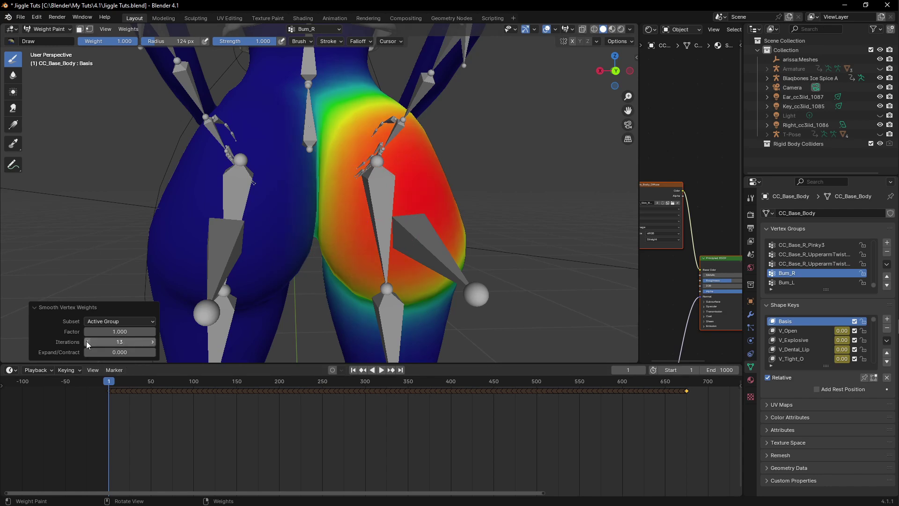
middle_drag(421, 194, 364, 193)
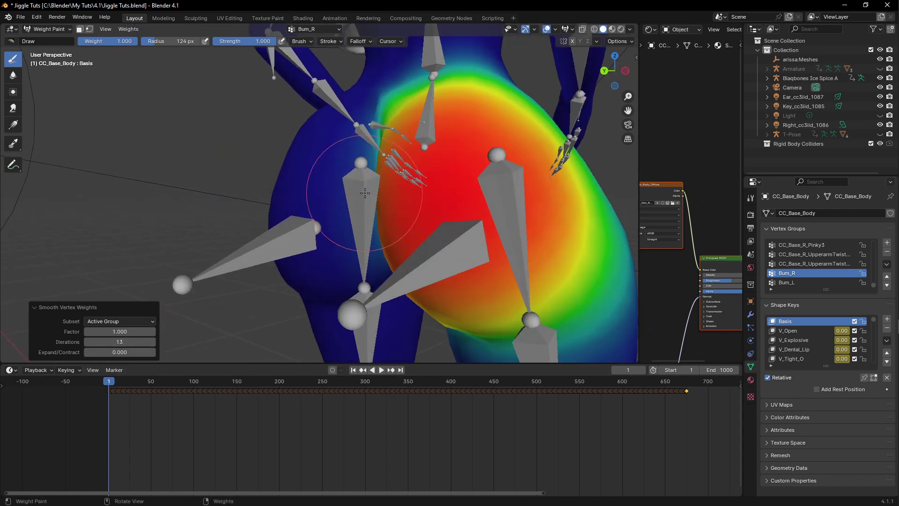
mouse_move(498, 202)
middle_down()
mouse_move(433, 220)
mouse_move(459, 192)
middle_up()
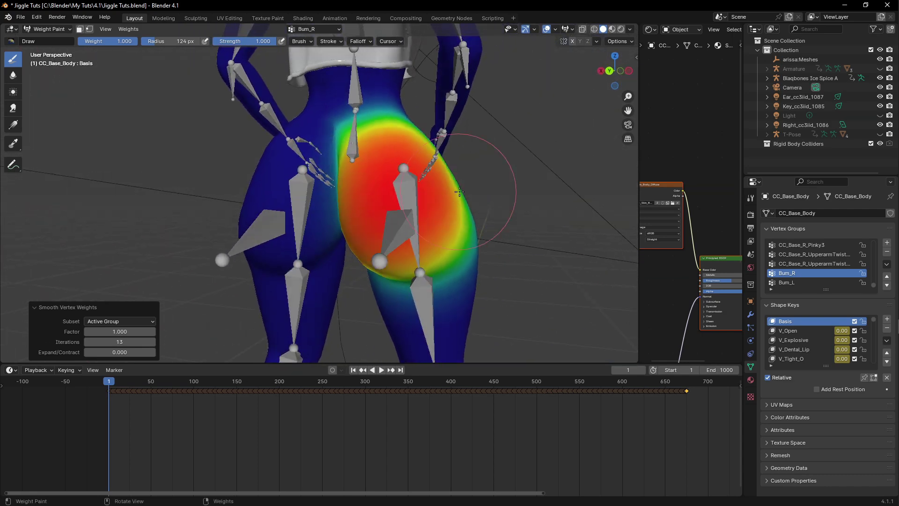
Smooth the Bum_L vertex group's weights with factor 1.000 and 13 iterations, and compare the result with Bum_R
click(793, 283)
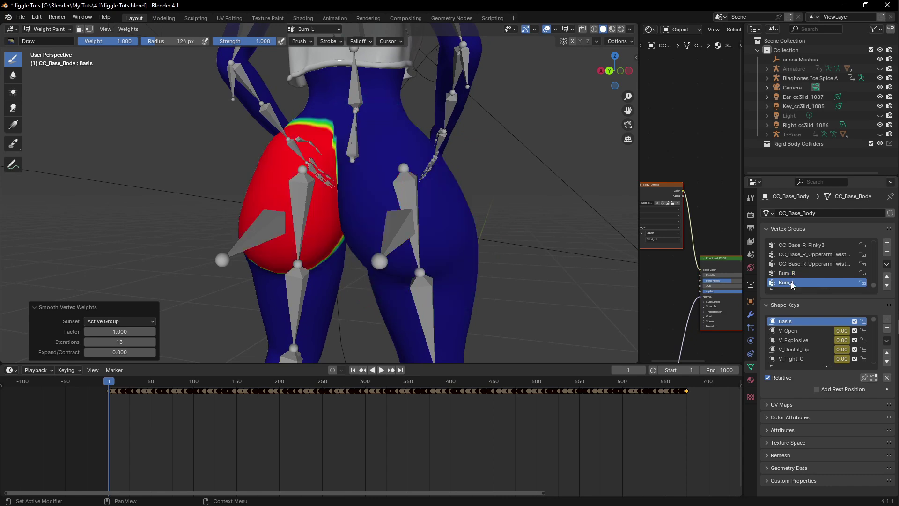
click(128, 29)
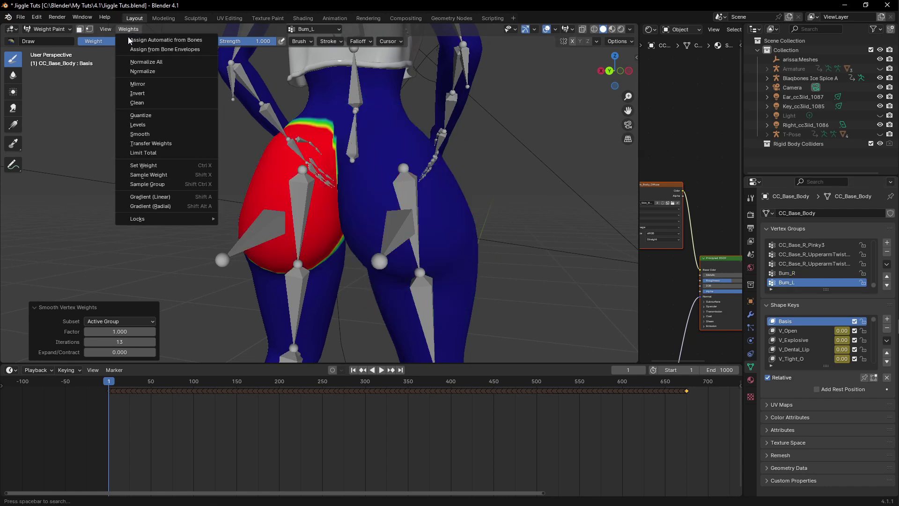
click(145, 134)
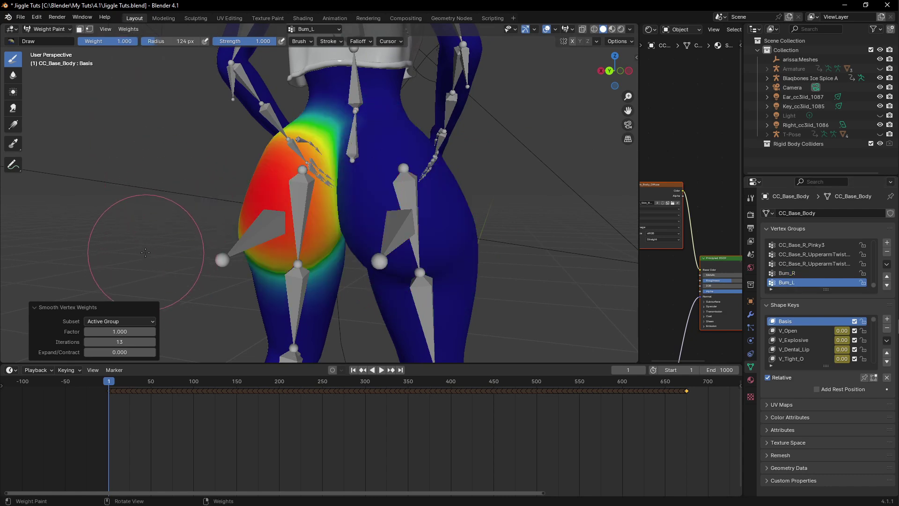
middle_drag(84, 186, 227, 217)
click(802, 274)
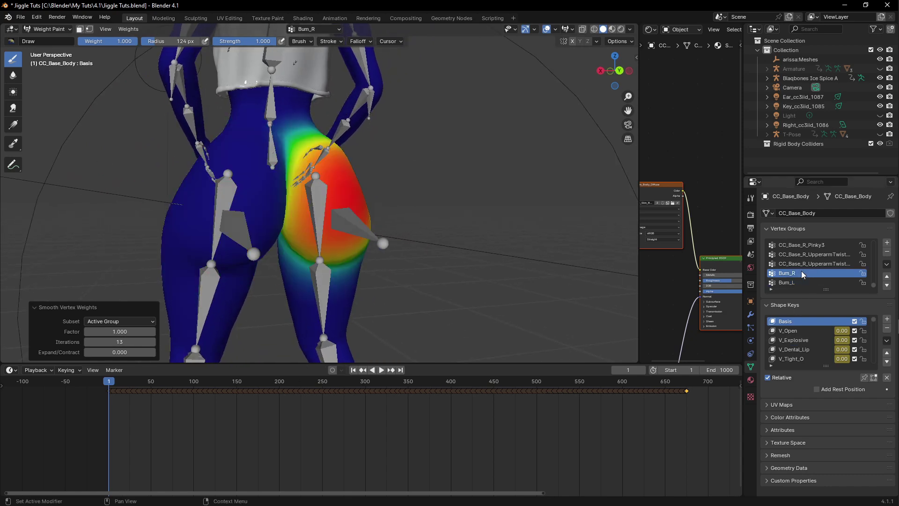
click(796, 283)
middle_drag(412, 222, 451, 235)
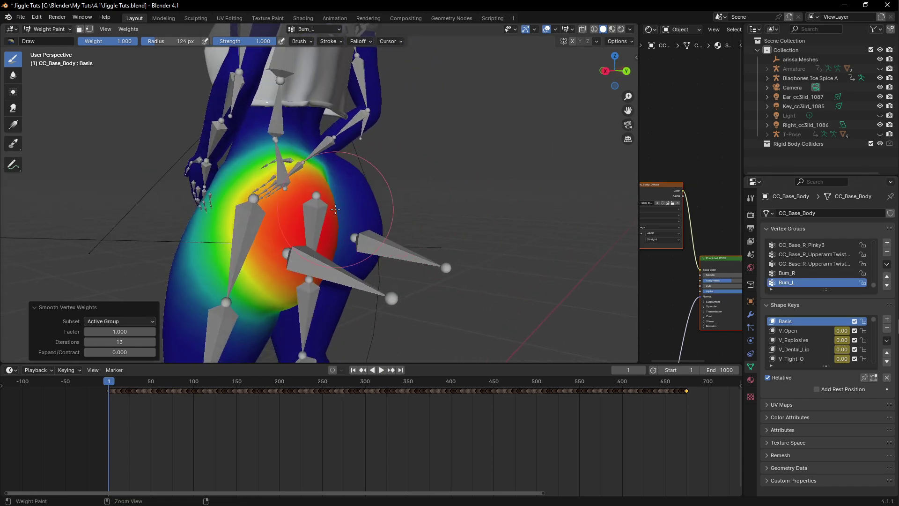
Return the body mesh from Weight Paint to Object Mode
key(ctrl+Tab)
click(300, 209)
scroll(309, 209, down, 4)
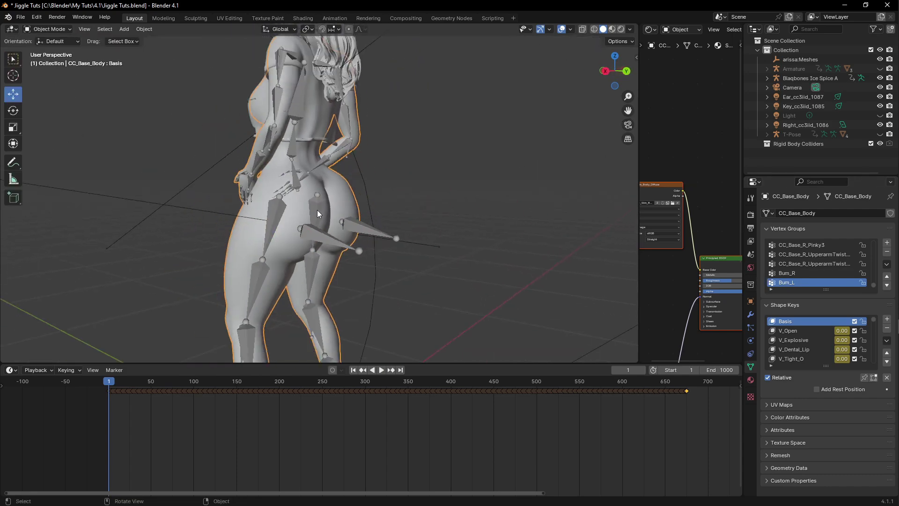
Put the Blaqbones Ice Spice A armature in Pose Mode, select the Bum_L bone, and start Spring Bones in Animation Mode
click(322, 226)
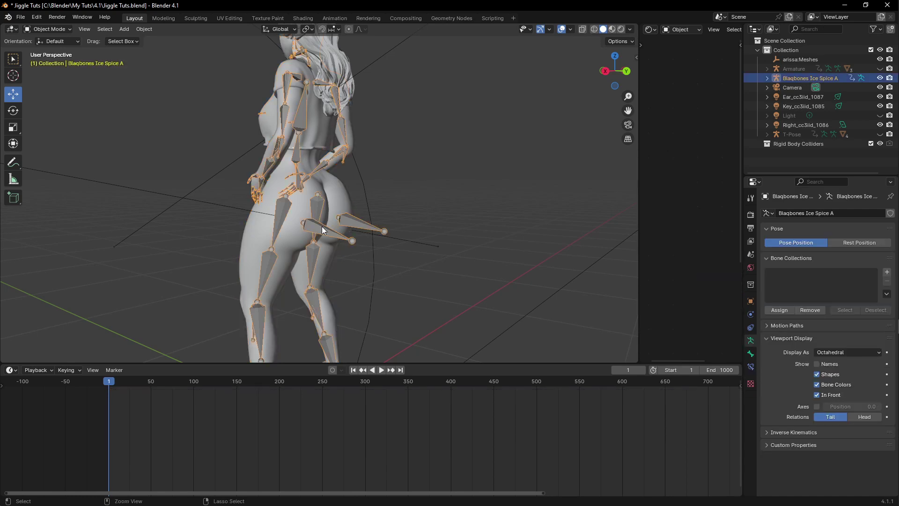
key(ctrl+Tab)
click(323, 240)
scroll(325, 237, up, 2)
shift+middle_drag(326, 235, 394, 232)
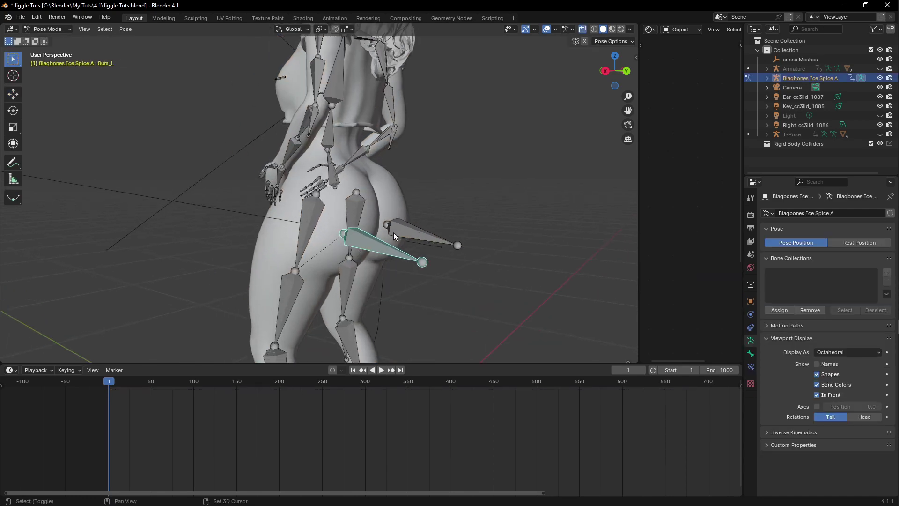
click(751, 354)
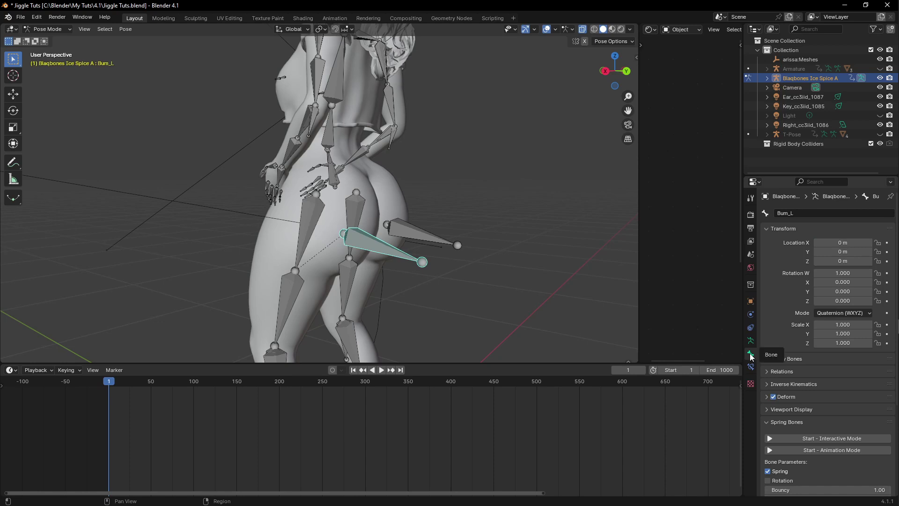
scroll(808, 443, down, 3)
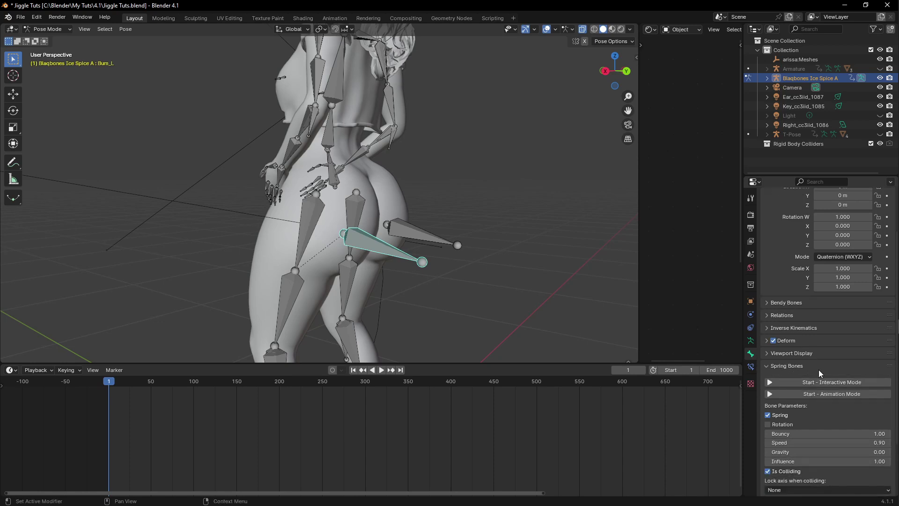
click(821, 394)
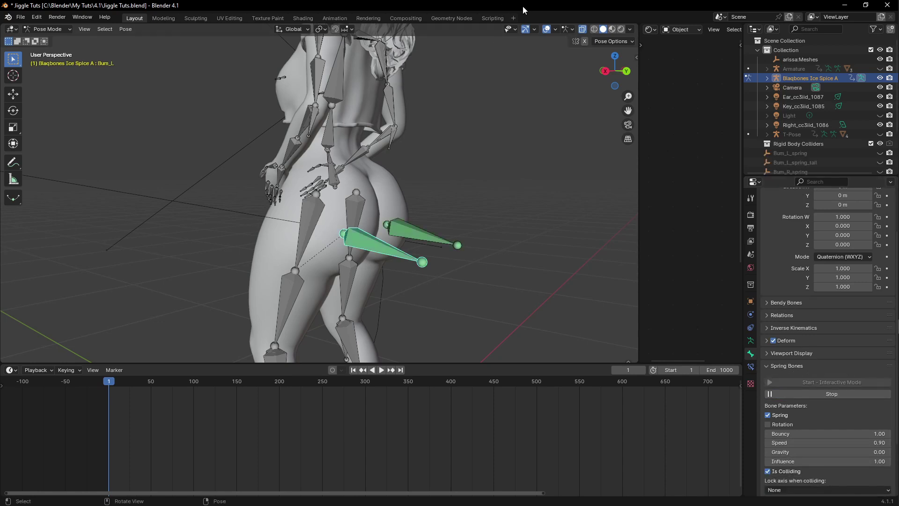
Hide the viewport overlays and play the animation, checking the jiggle motion at several points between frames 340 and 510
click(546, 29)
key(space)
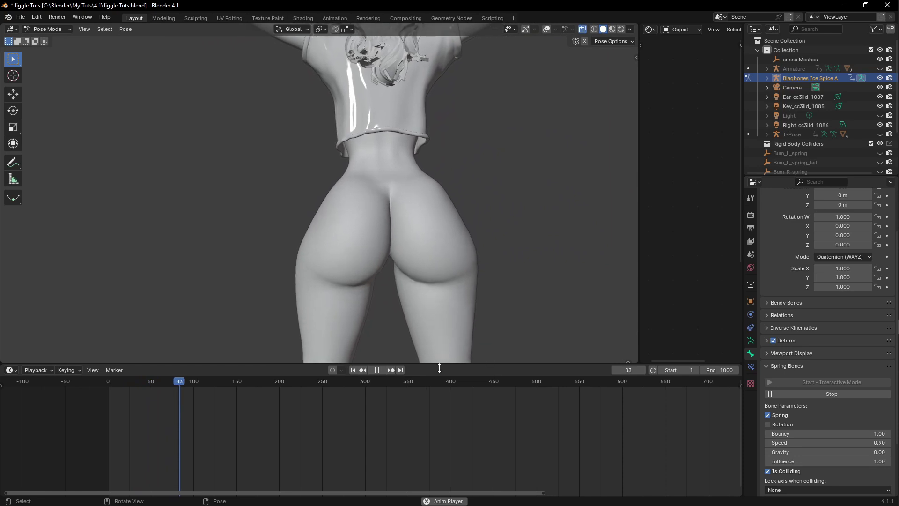
click(400, 384)
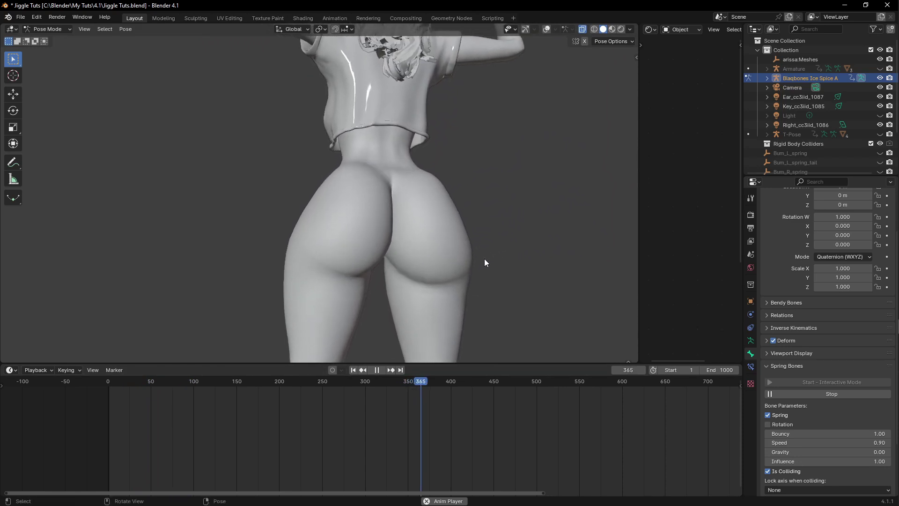
click(473, 383)
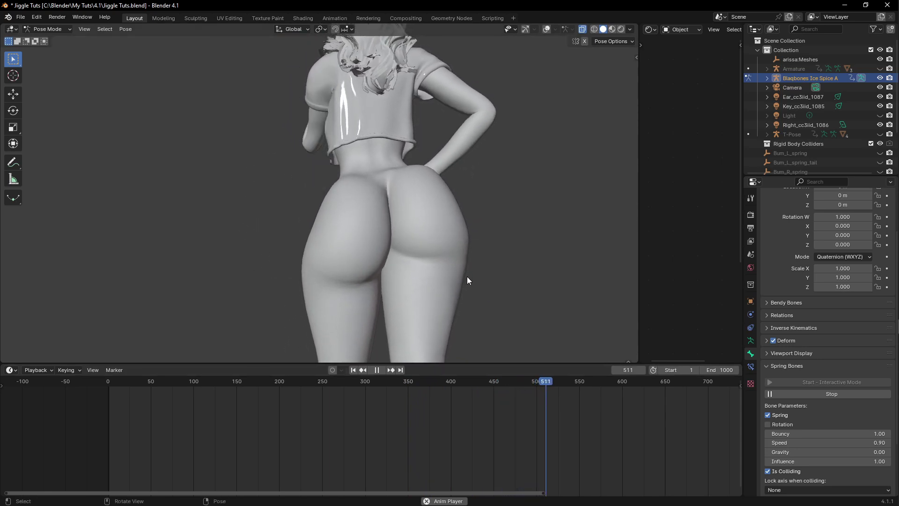
drag(539, 382, 544, 381)
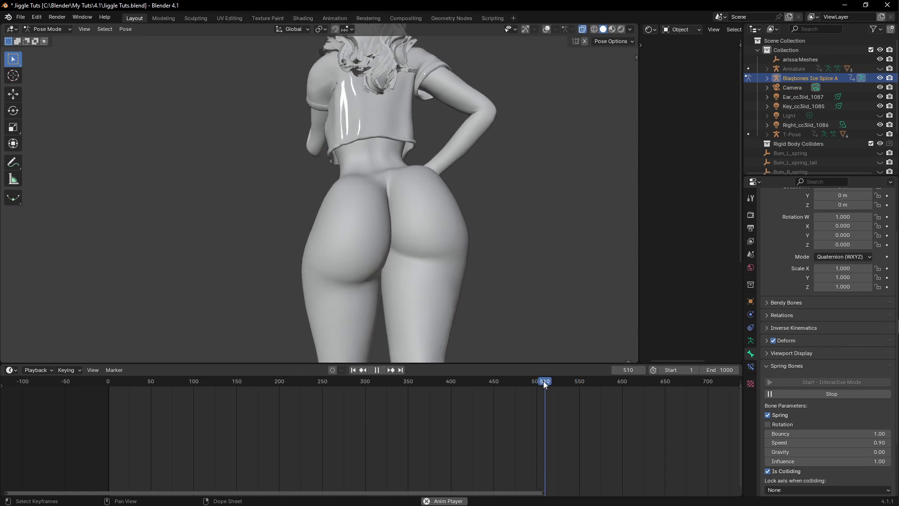
click(457, 384)
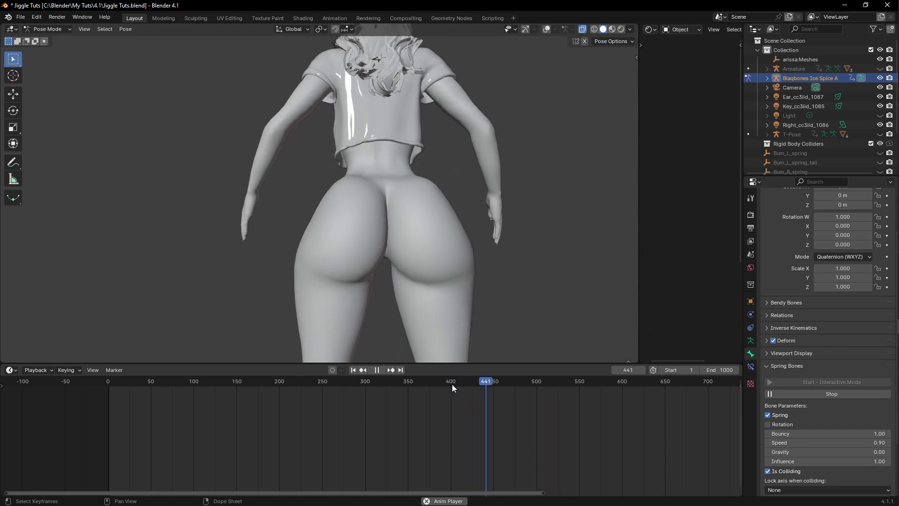
click(451, 384)
click(432, 380)
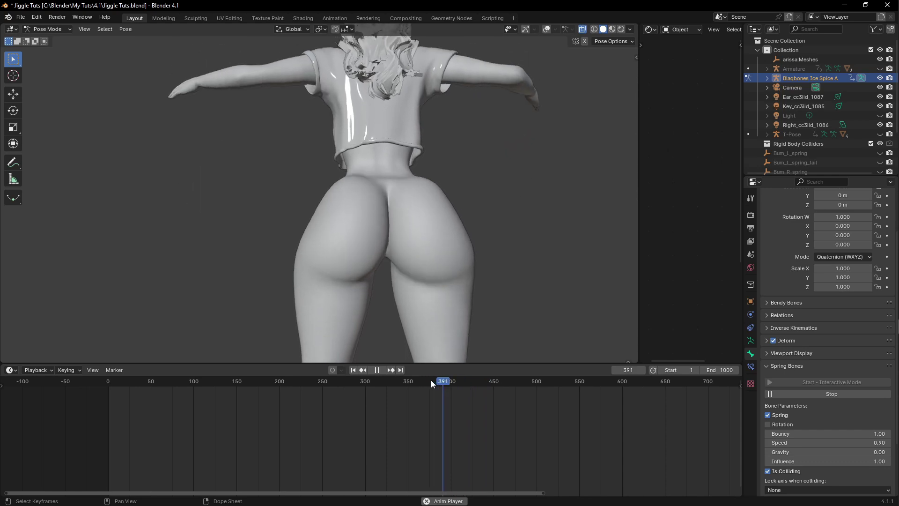
key(space)
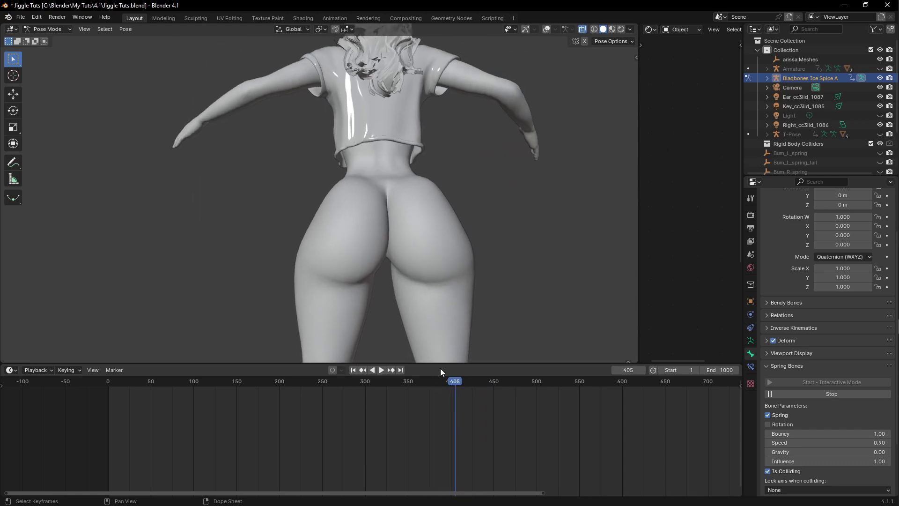
Show the viewport overlays again, stop the spring bone simulation, and return to frame 1
click(523, 29)
click(547, 30)
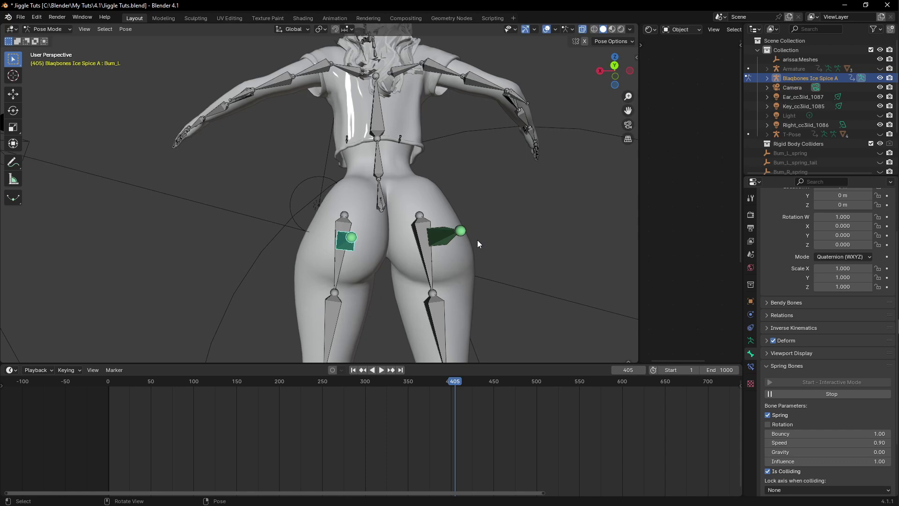
click(825, 393)
middle_drag(492, 203, 569, 302)
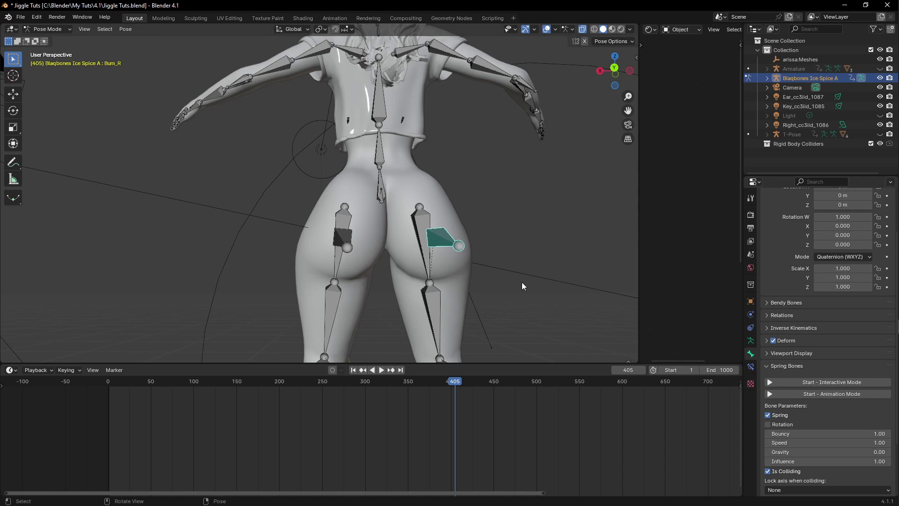
click(354, 371)
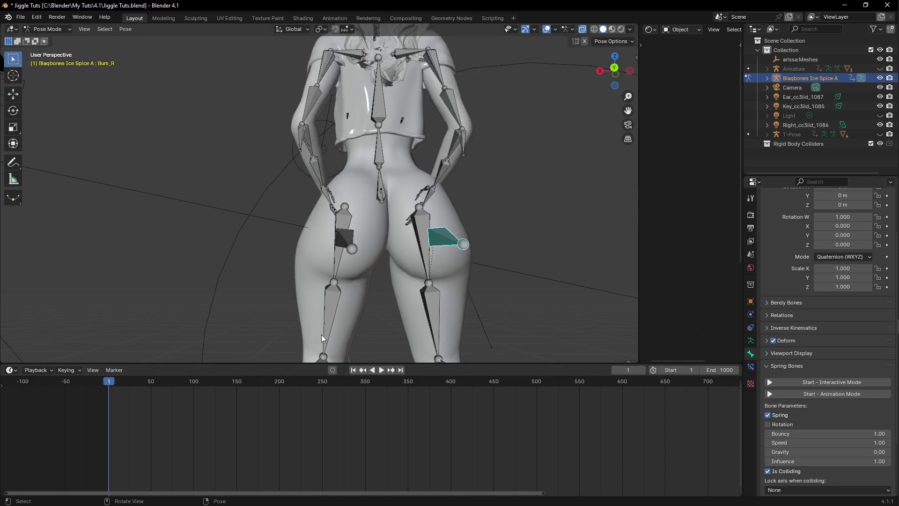
Restart Spring Bones in Animation Mode and examine the jiggle without overlays from around frame 325
click(830, 395)
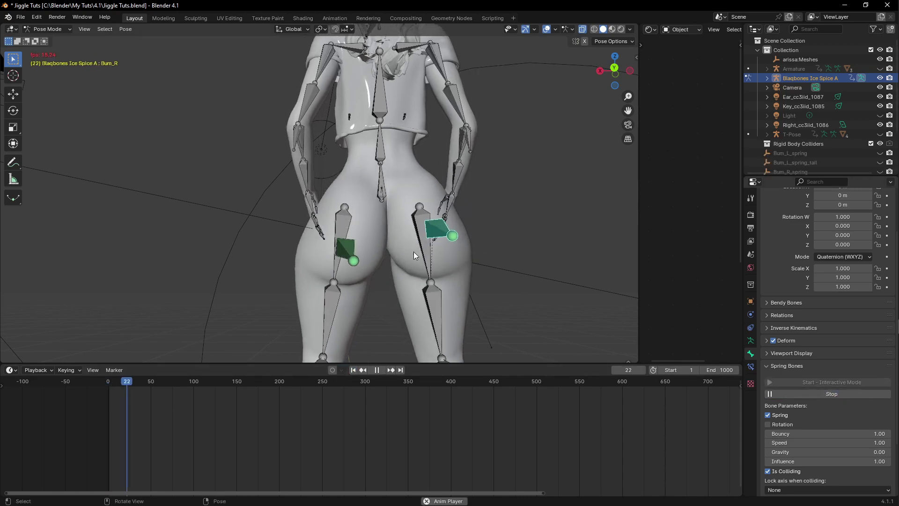
click(546, 29)
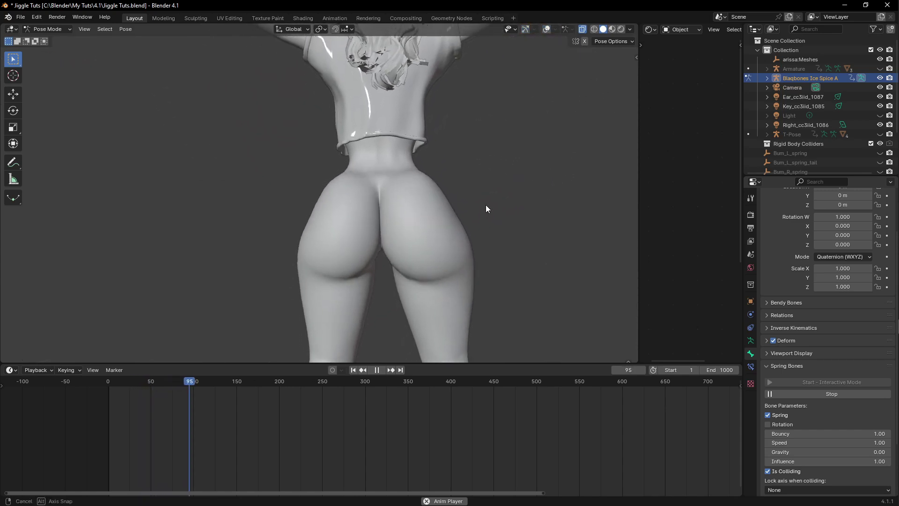
click(384, 383)
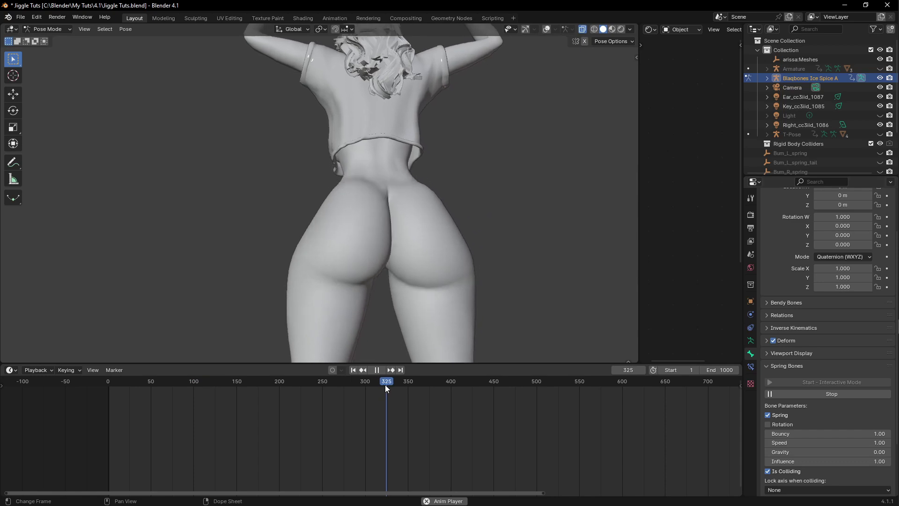
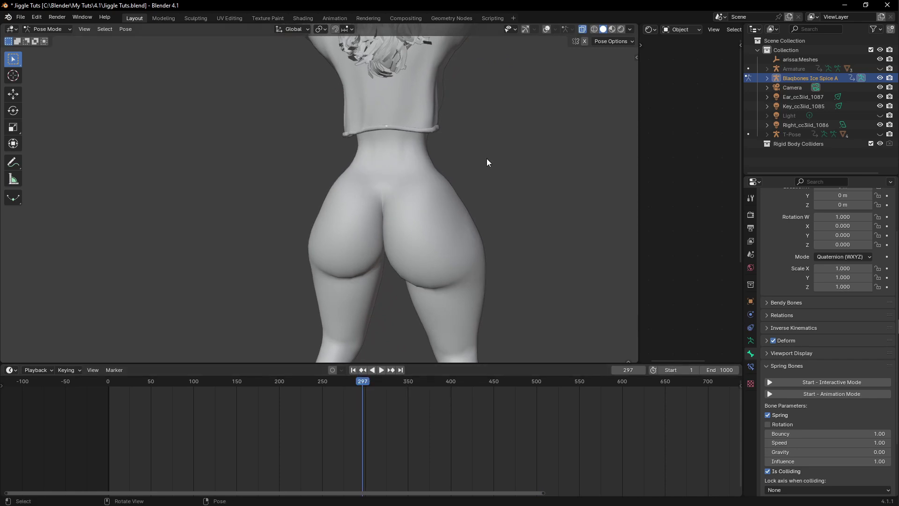
Restore the viewport gizmos and overlays, deselect the bones, and return the armature to Object Mode
click(524, 31)
click(556, 29)
click(547, 29)
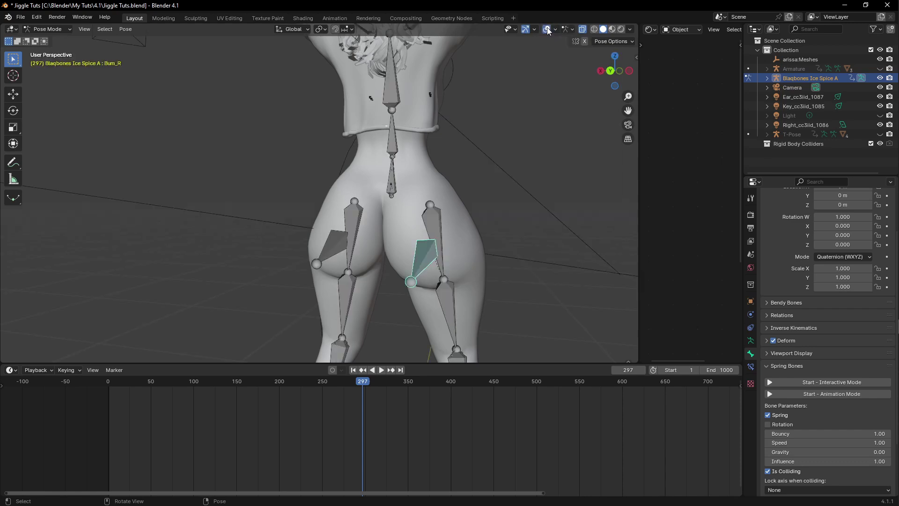
click(427, 190)
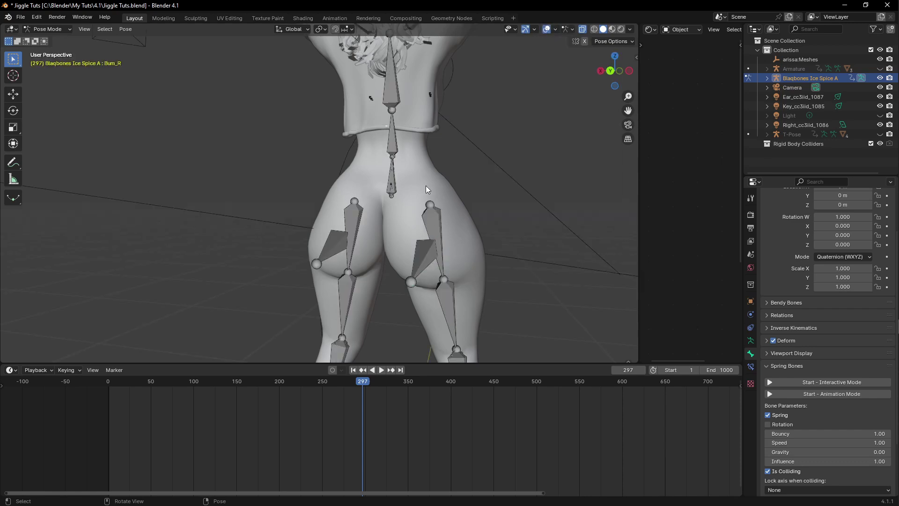
click(47, 29)
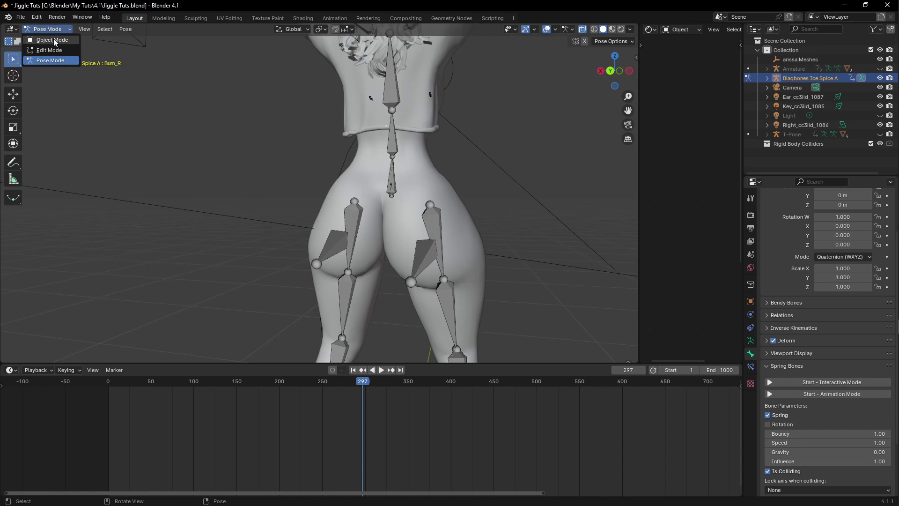
click(52, 40)
Reveal all hidden objects, then hide the T-Pose and Armature objects again
middle_drag(442, 220, 378, 229)
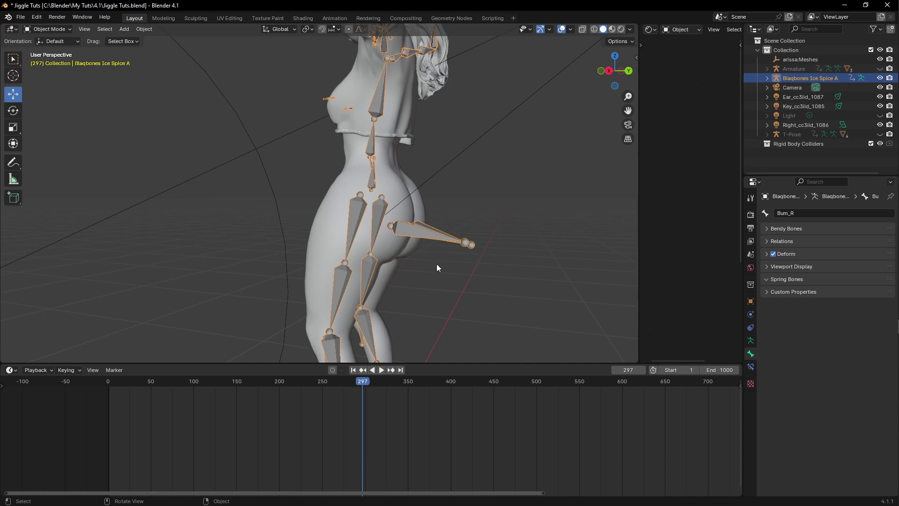
key(alt+h)
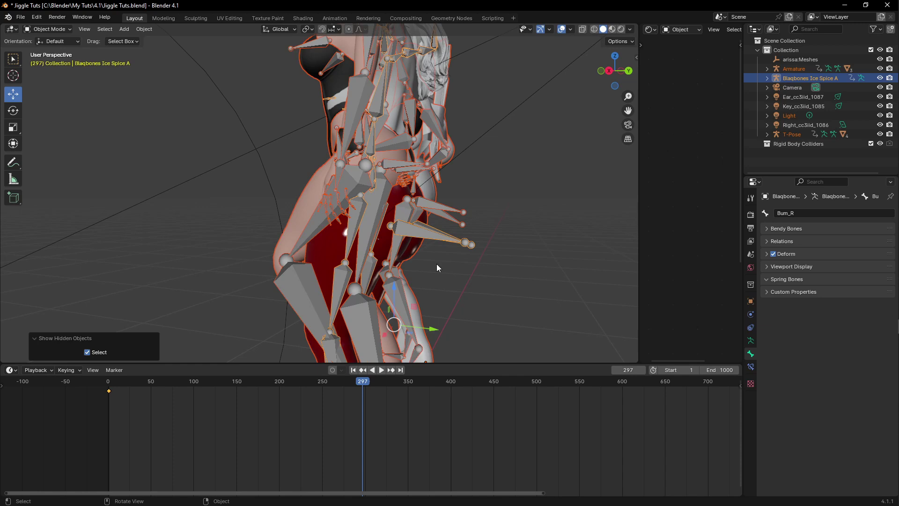
click(879, 134)
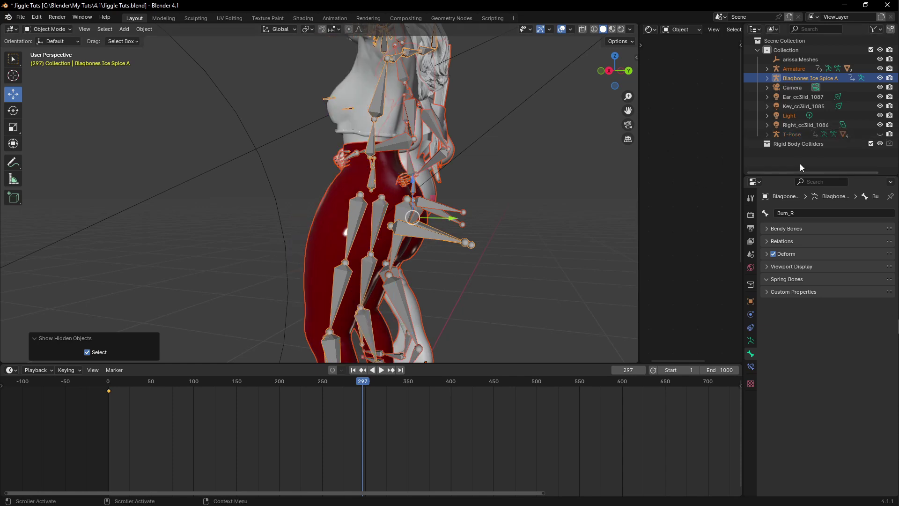
click(880, 69)
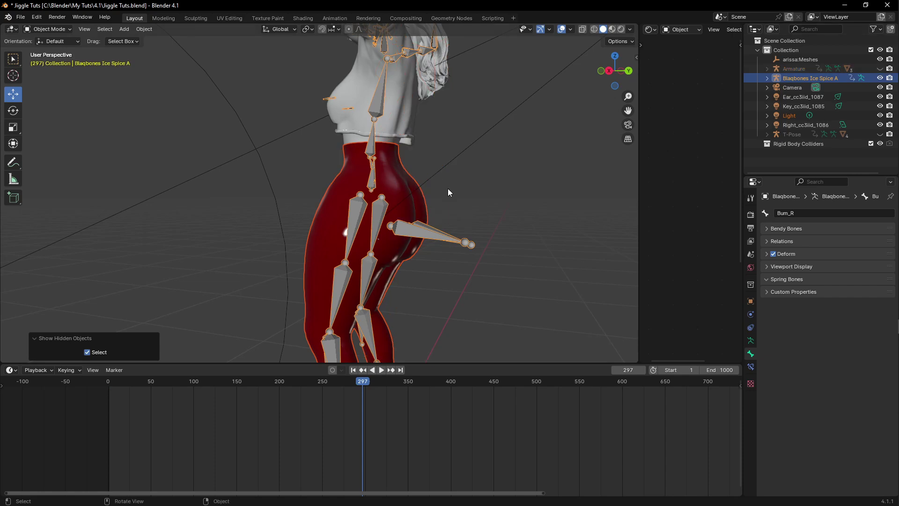
Select the red panty_hose mesh covering the character's hips and legs
middle_drag(448, 188, 474, 161)
scroll(395, 198, up, 4)
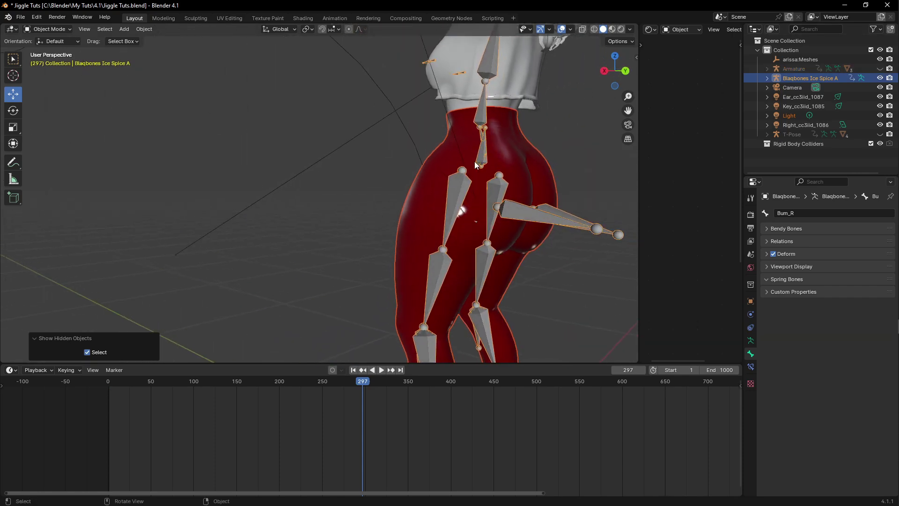
click(466, 149)
scroll(471, 184, down, 4)
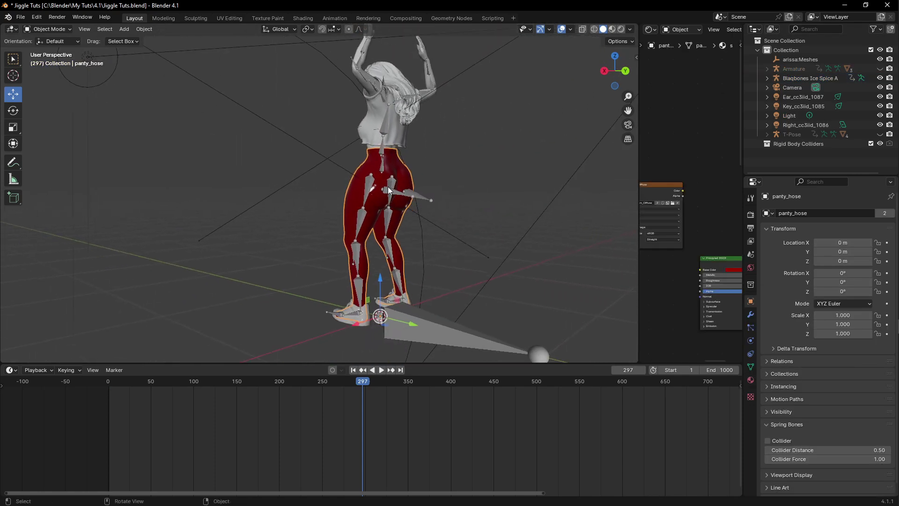
scroll(388, 186, up, 4)
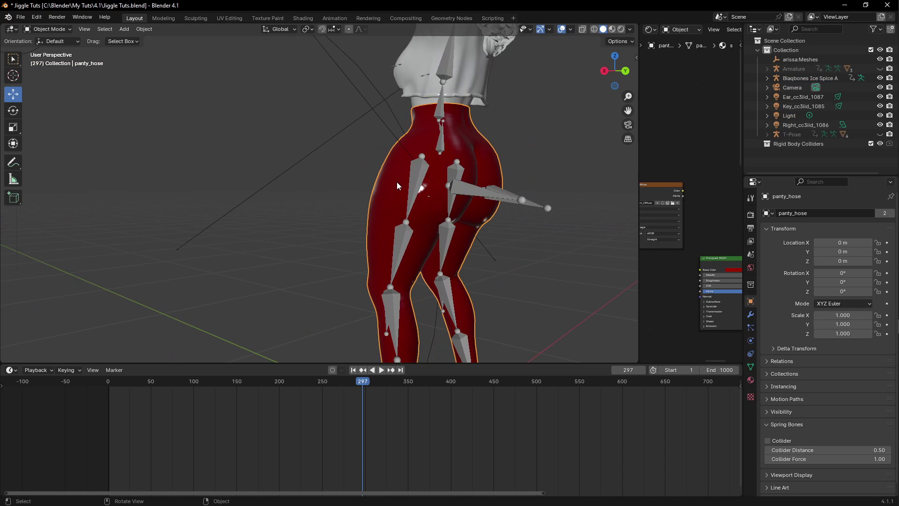
Play the animation from frame 297 and examine how the panty_hose mesh moves around the hips
key(space)
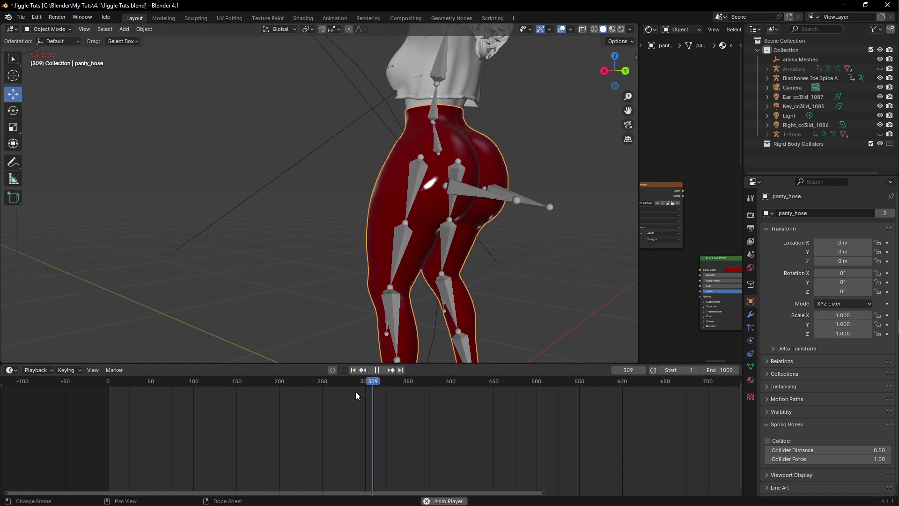
scroll(442, 206, up, 5)
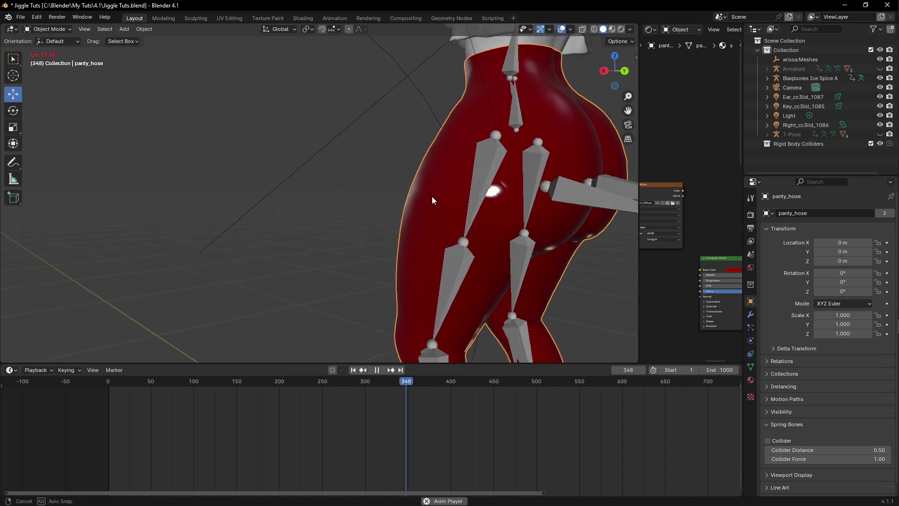
scroll(411, 199, down, 4)
scroll(417, 198, up, 4)
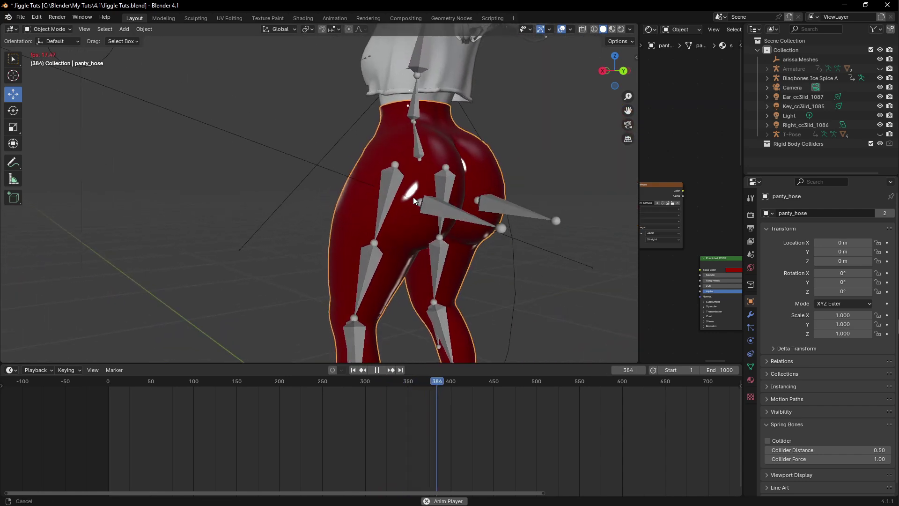
key(space)
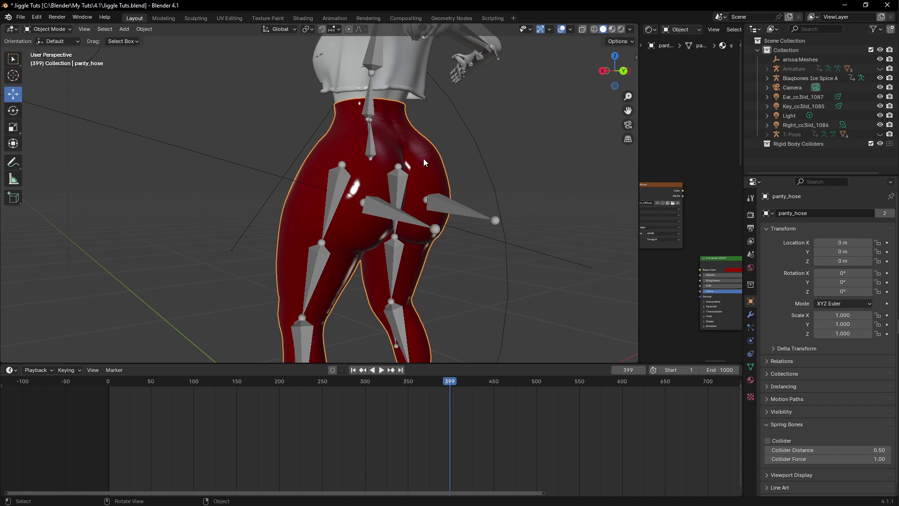
Isolate the panty_hose mesh in Local View and enter Edit Mode, facing its back side
key(KP_Divide)
scroll(330, 119, up, 4)
key(Tab)
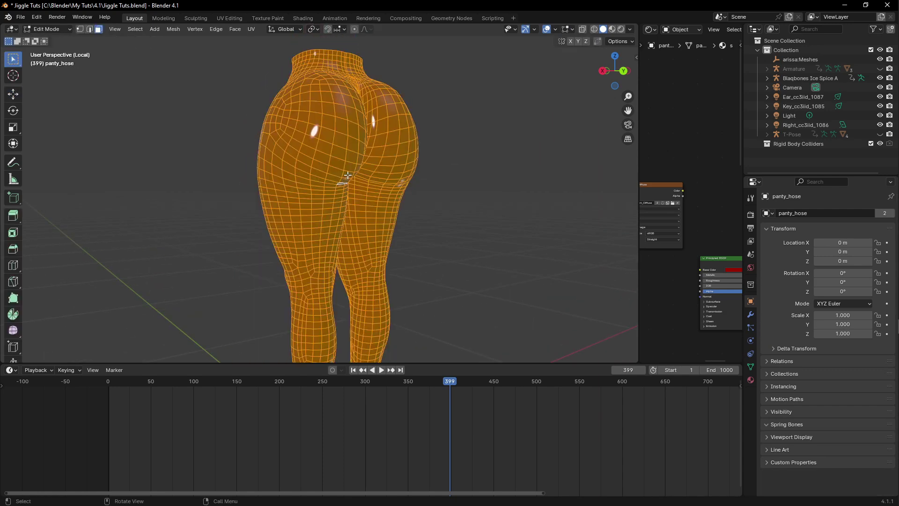
middle_drag(344, 179, 303, 172)
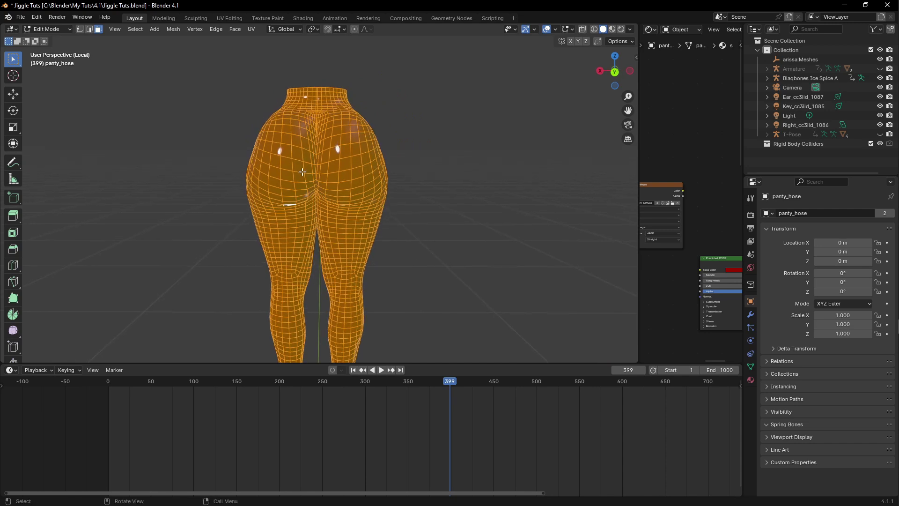
Display the panty_hose mesh's vertex groups and examine the isolated mesh in back and front orthographic views
key(grave)
click(338, 138)
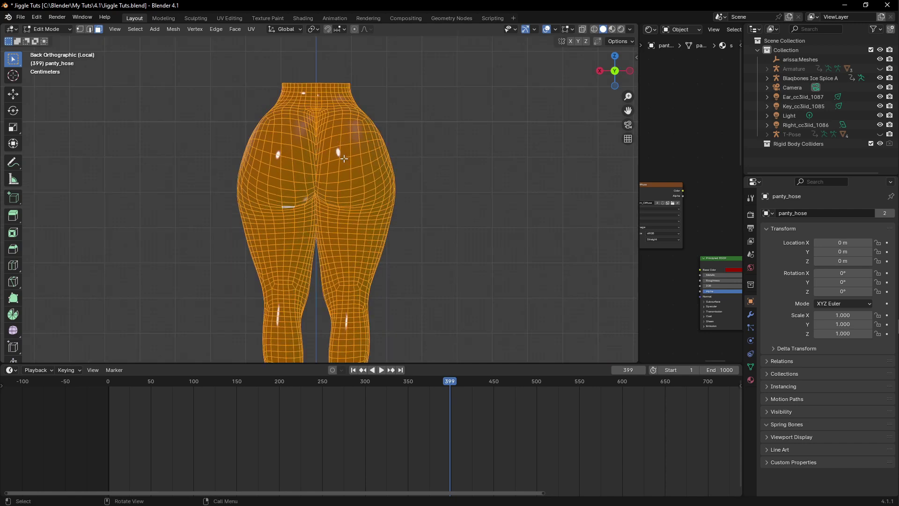
shift+middle_drag(371, 161, 370, 194)
scroll(371, 195, up, 4)
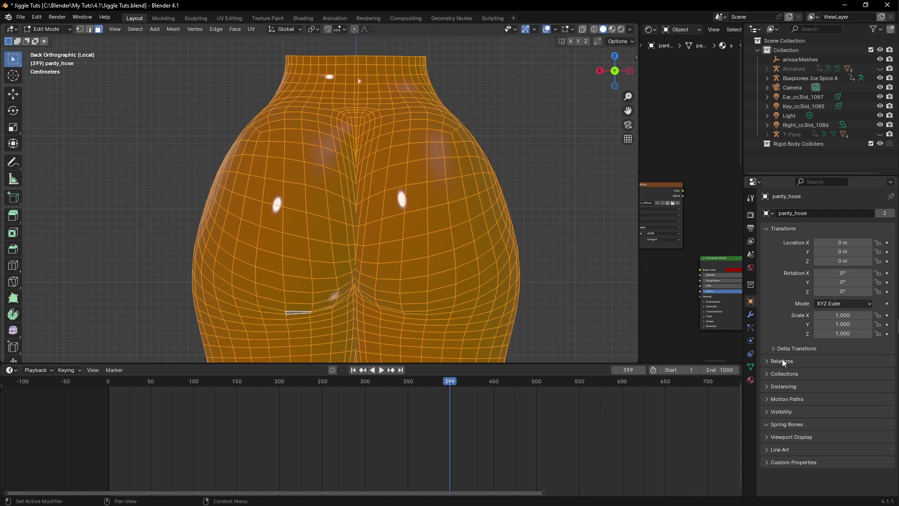
click(751, 367)
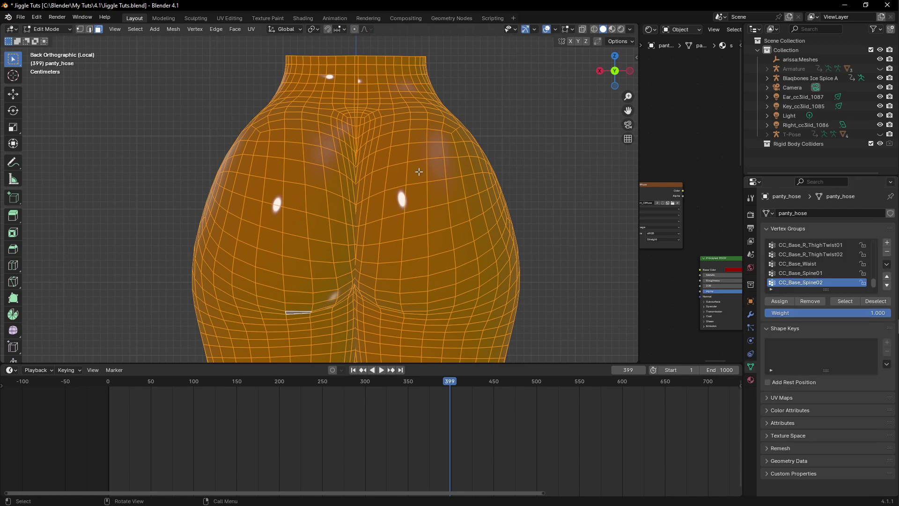
scroll(415, 192, down, 3)
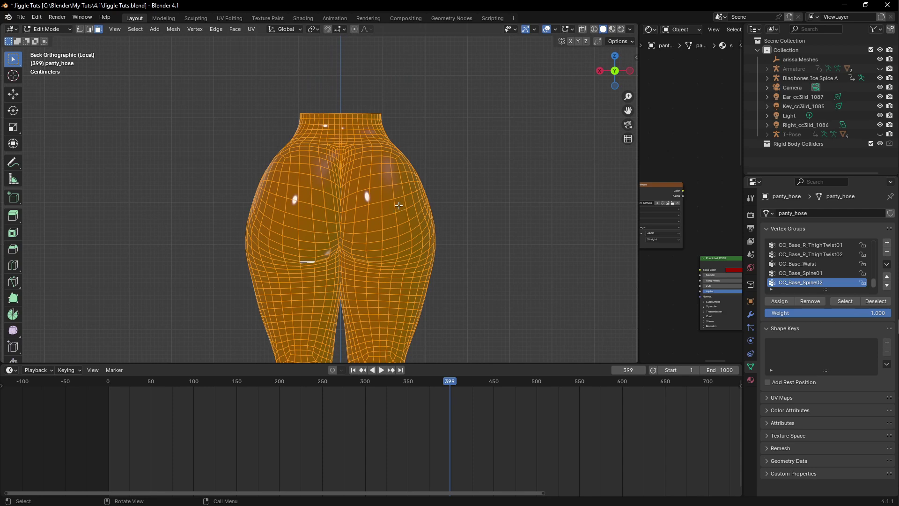
middle_drag(399, 205, 419, 225)
key(KP_1)
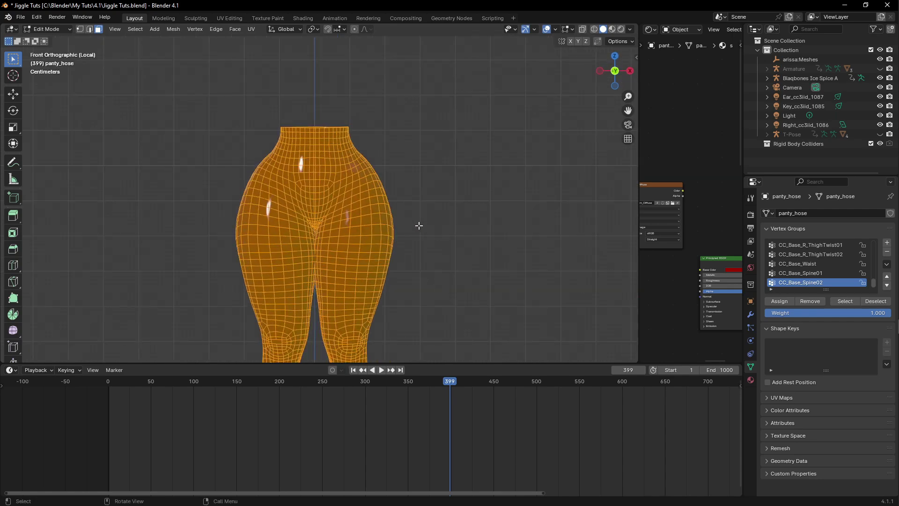
key(period)
key(Escape)
Return the animation to frame 1, then take panty_hose out of Local View and back to Object Mode
key(KP_Divide)
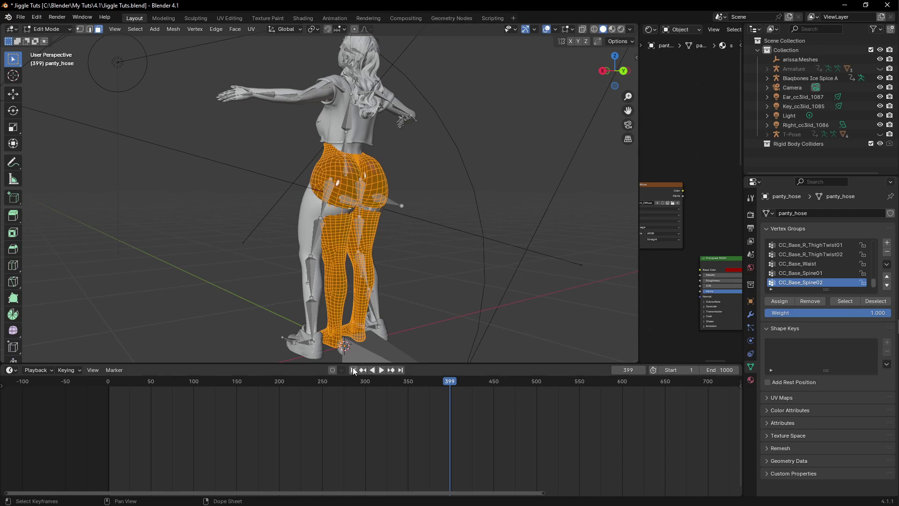
click(353, 370)
key(KP_Divide)
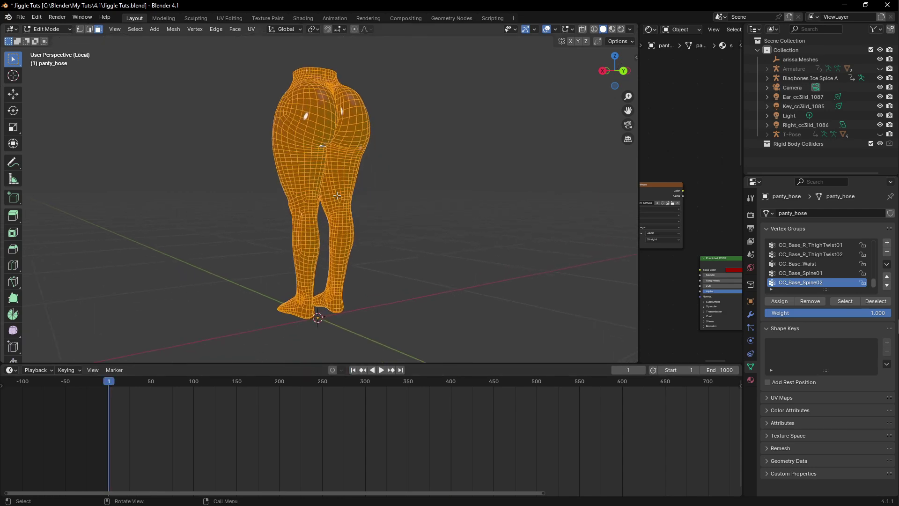
key(KP_Divide)
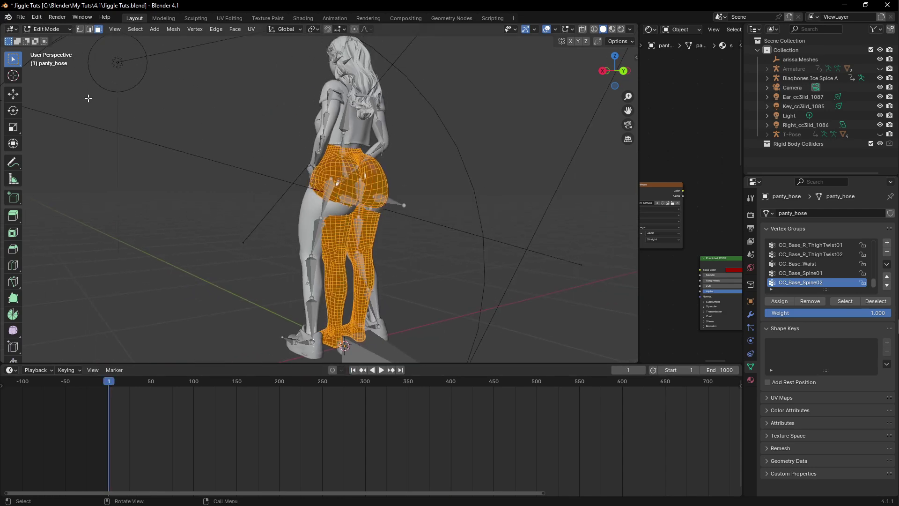
key(Tab)
scroll(405, 238, up, 3)
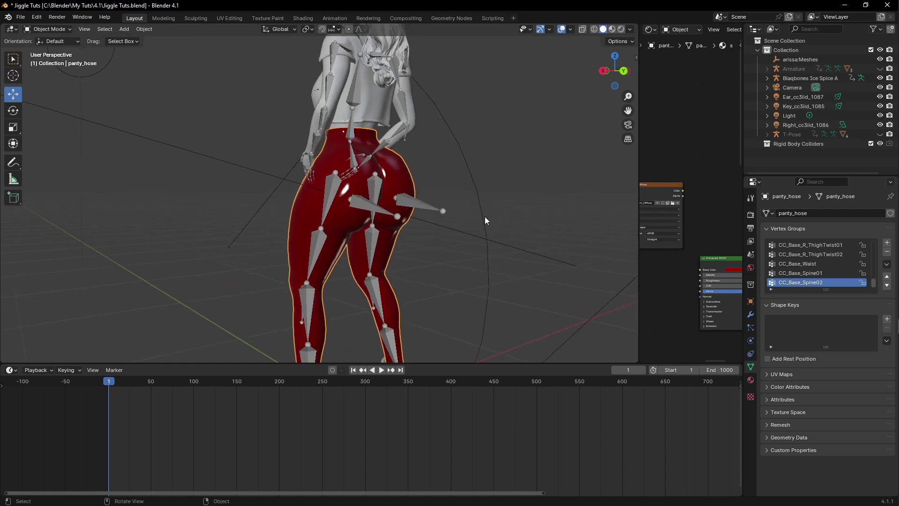
Select the CC_Base_Body mesh and isolate it in Local View in Edit Mode, facing its front
middle_drag(484, 216, 373, 160)
scroll(435, 178, up, 3)
scroll(373, 160, down, 3)
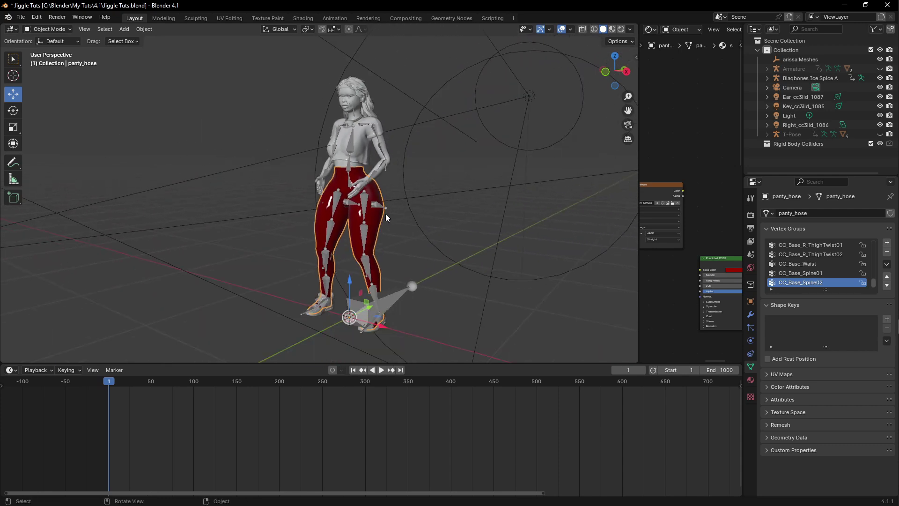
scroll(372, 151, up, 3)
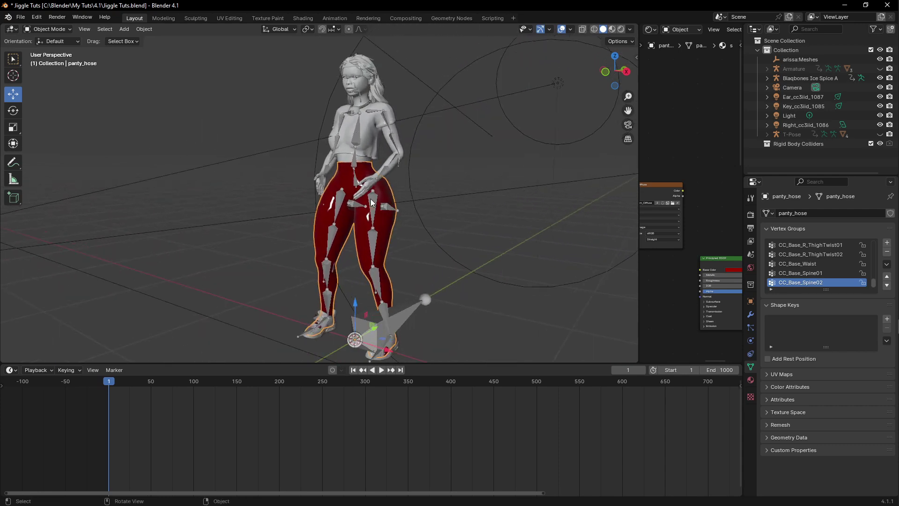
click(372, 151)
key(KP_1)
click(343, 152)
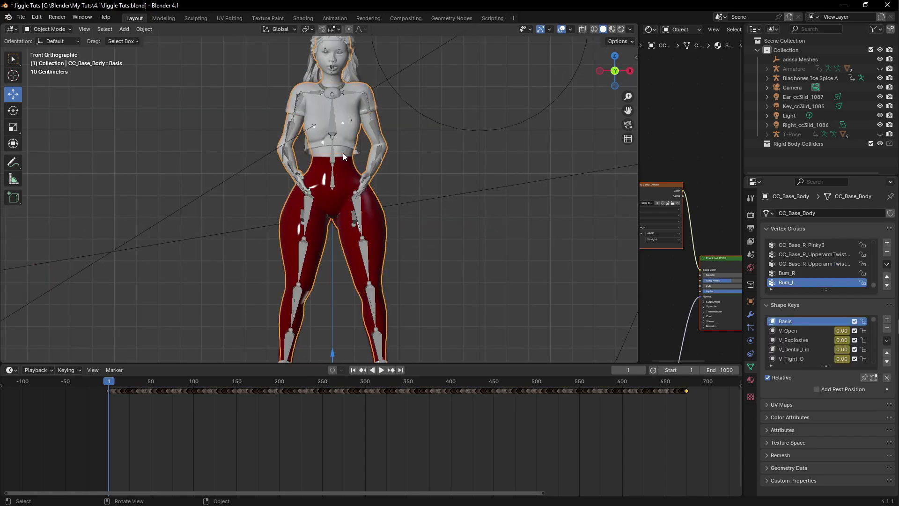
key(Tab)
key(KP_Divide)
scroll(337, 196, up, 3)
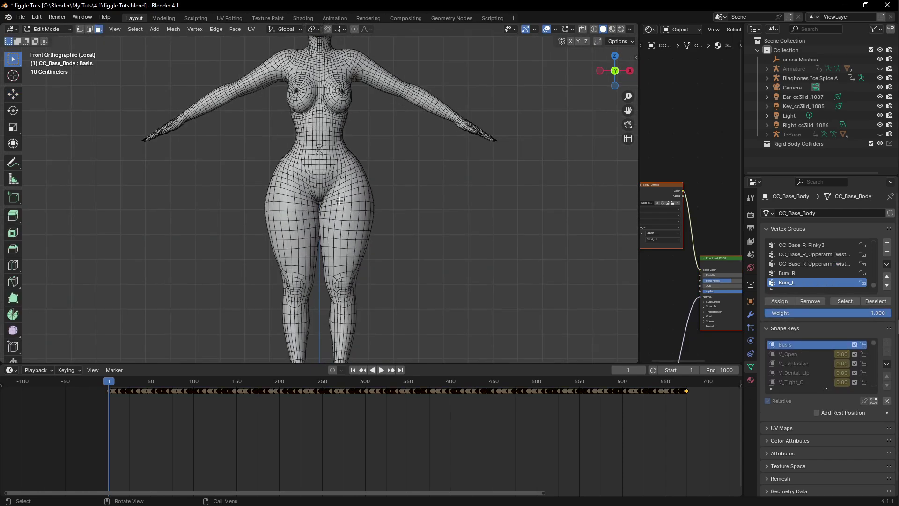
Try box-selecting the body's faces from hips to ankles, without and with X-ray, then clear the selection and turn X-ray off
drag(270, 117, 401, 333)
middle_drag(388, 271, 281, 269)
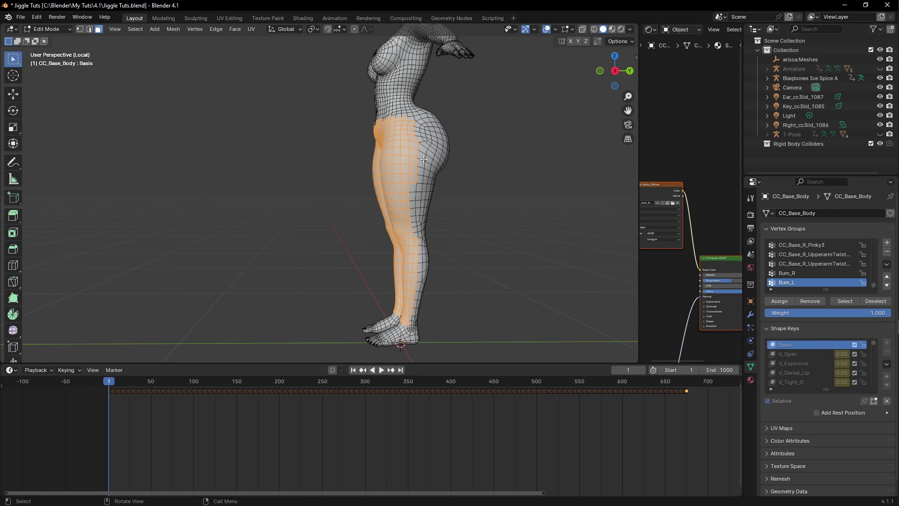
middle_drag(424, 159, 372, 171)
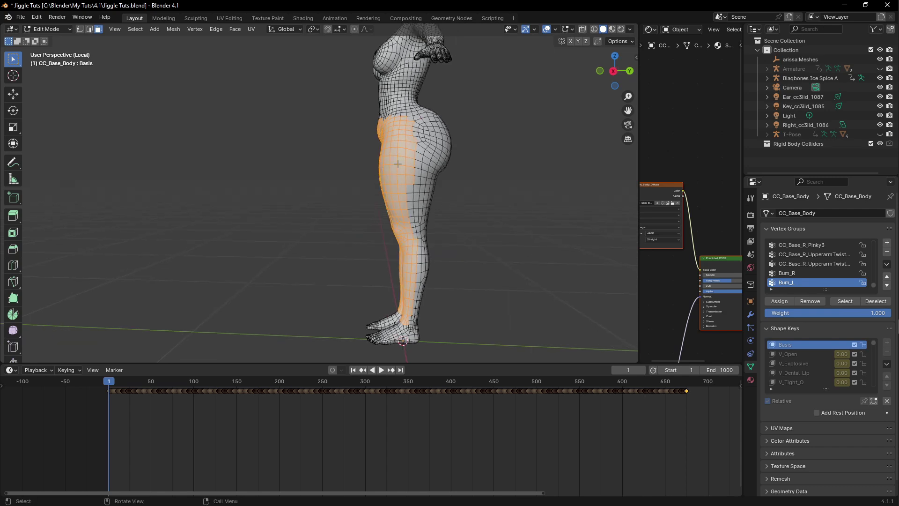
key(KP_1)
key(alt+z)
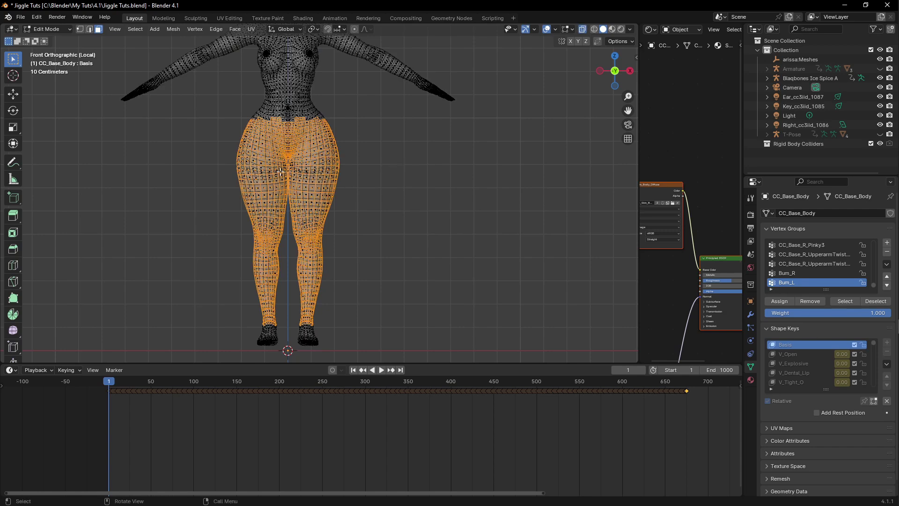
drag(238, 119, 365, 327)
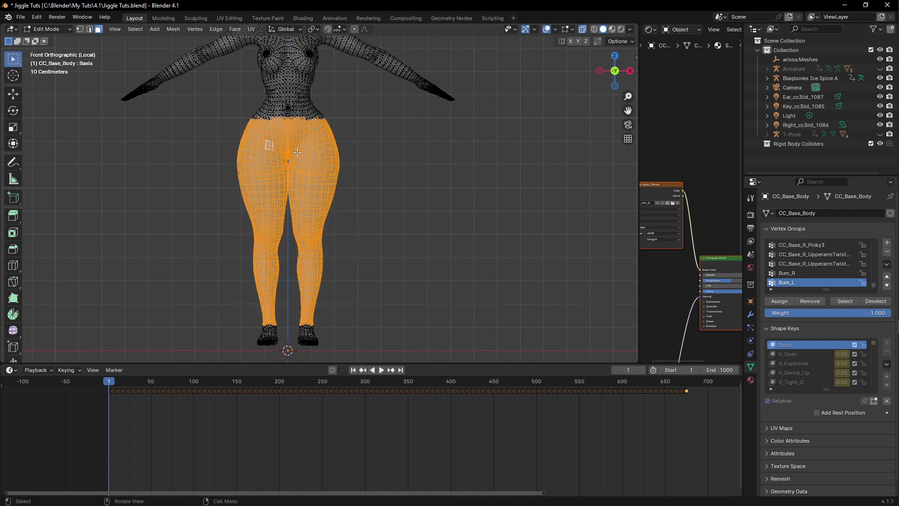
click(391, 173)
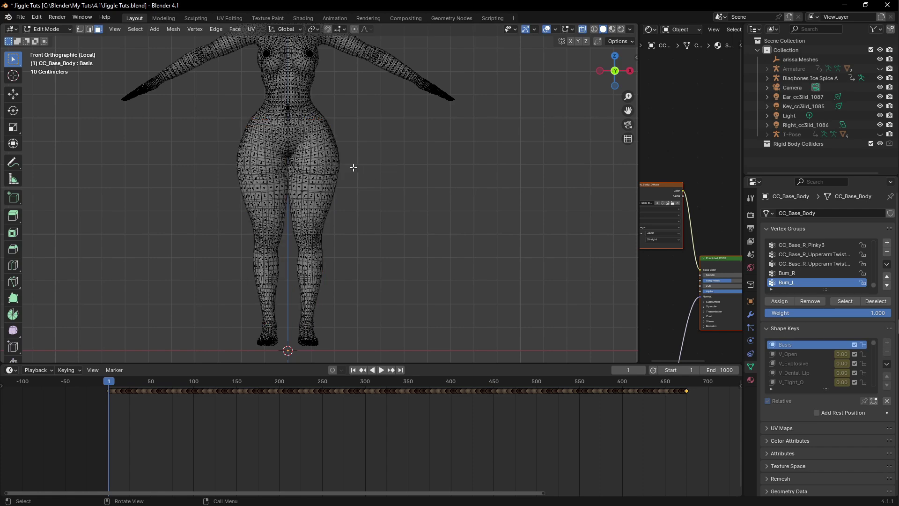
key(alt+z)
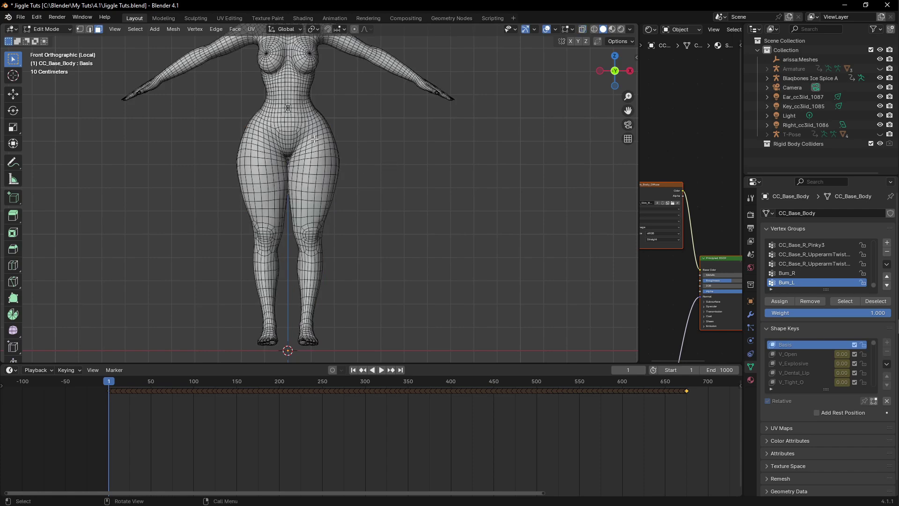
Return CC_Base_Body to Object Mode outside Local View and reselect the panty_hose mesh
key(KP_Divide)
key(Tab)
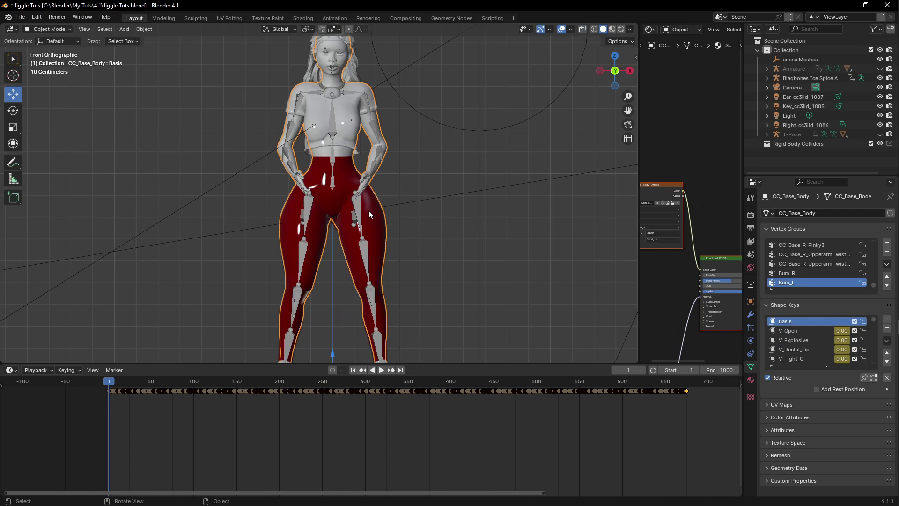
click(369, 209)
Examine the panty_hose mesh and the two bum bones around the hips from the front, side and back
middle_drag(369, 210, 322, 164)
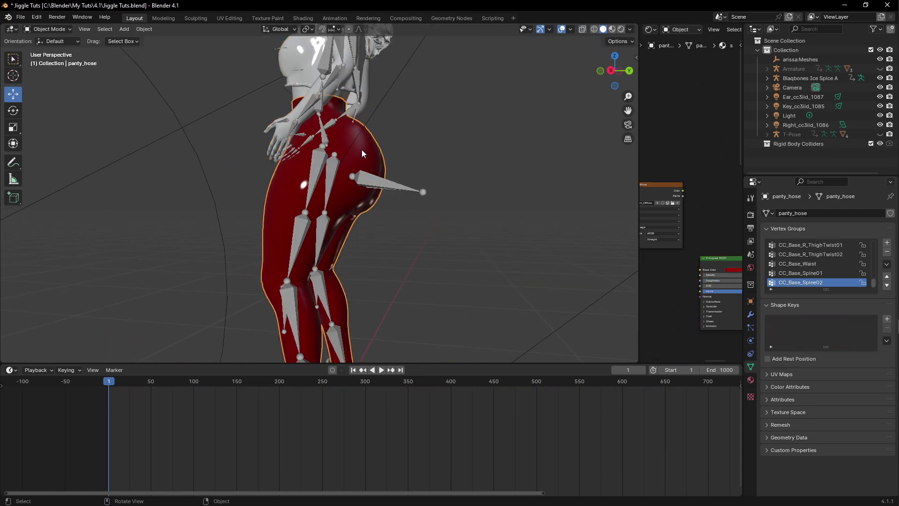
key(KP_1)
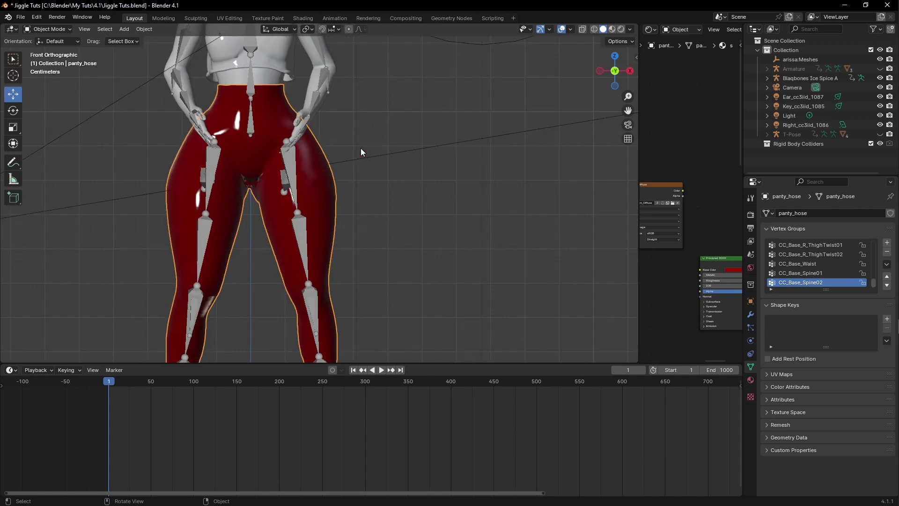
scroll(362, 150, down, 3)
shift+middle_drag(286, 201, 328, 170)
scroll(352, 225, up, 5)
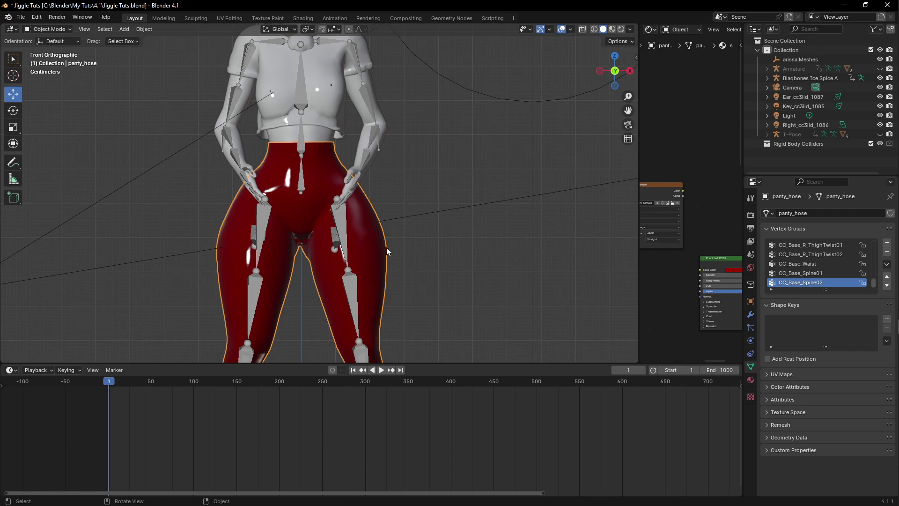
middle_drag(387, 247, 344, 193)
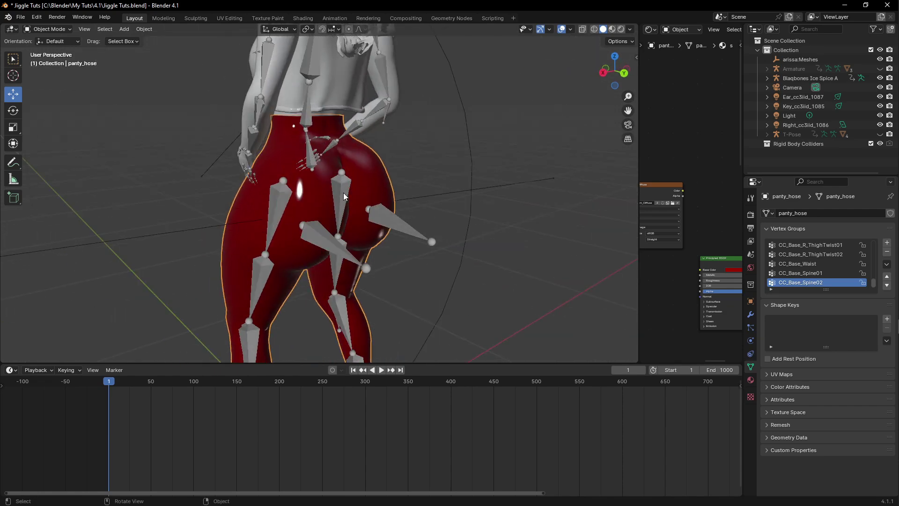
click(327, 191)
click(326, 190)
middle_drag(330, 193, 436, 205)
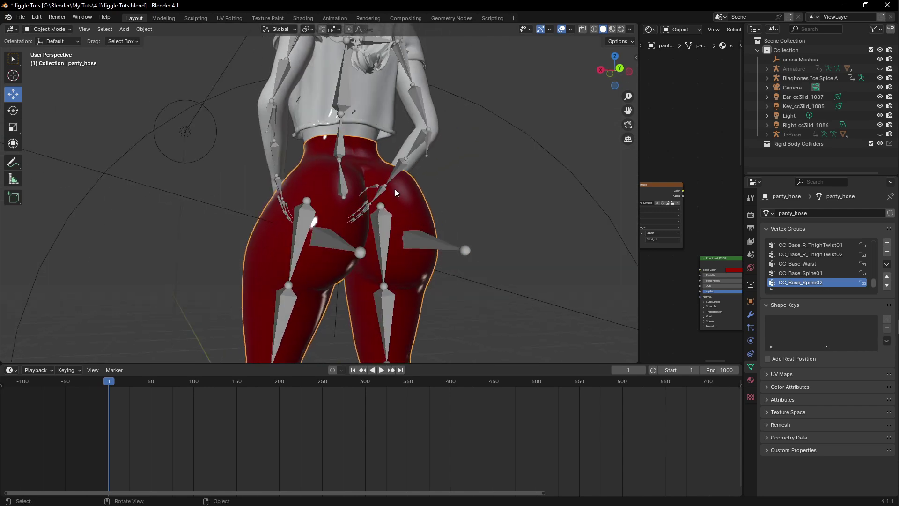
key(KP_1)
scroll(398, 229, down, 5)
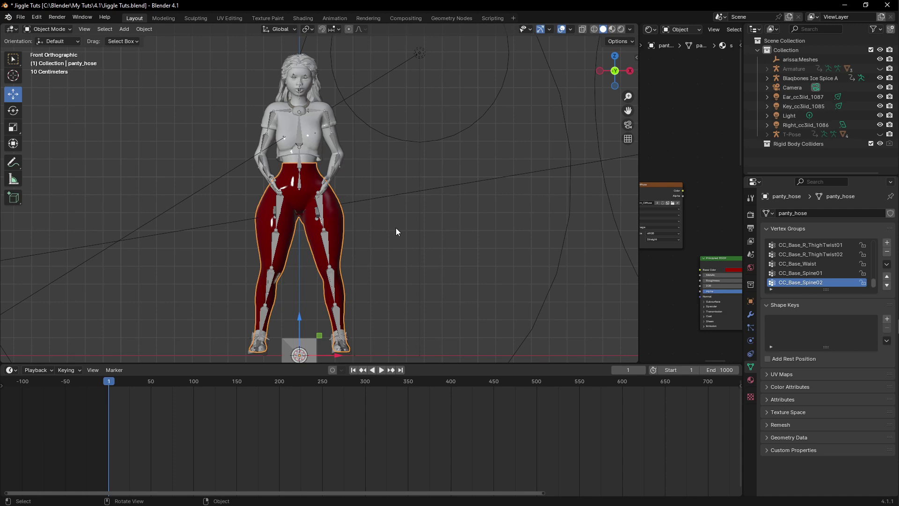
scroll(356, 220, up, 4)
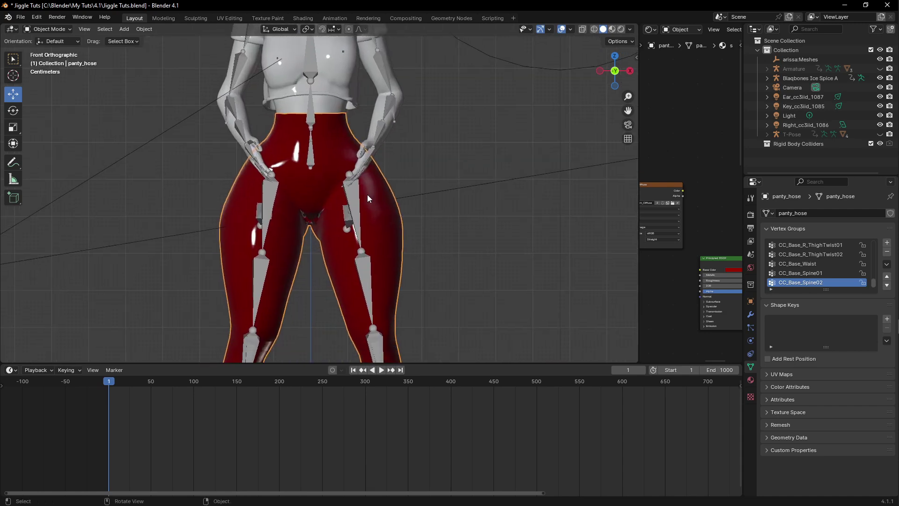
scroll(367, 195, down, 1)
scroll(327, 137, down, 1)
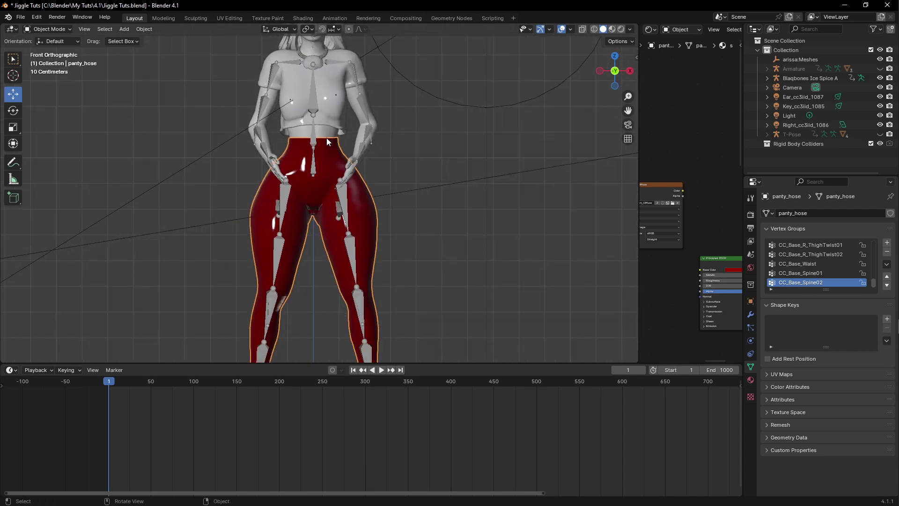
scroll(326, 139, down, 3)
scroll(325, 142, up, 2)
middle_drag(325, 142, 305, 202)
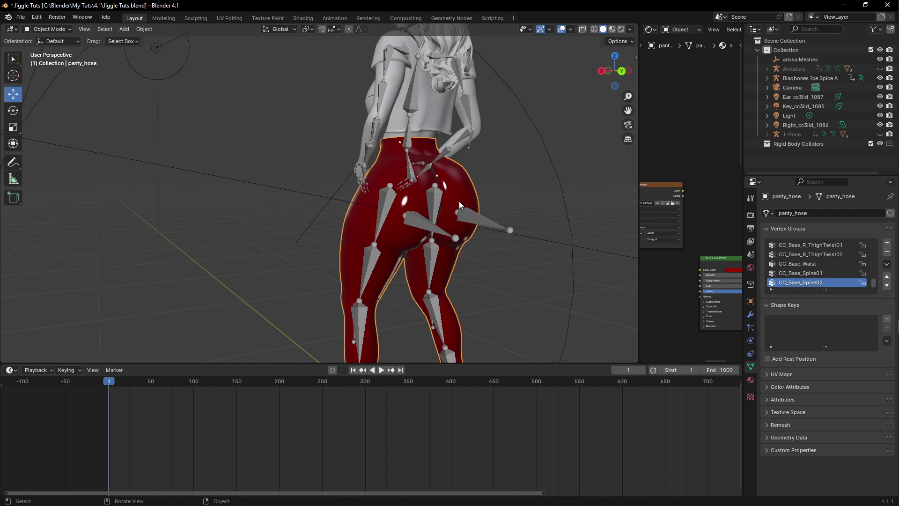
mouse_move(459, 201)
middle_down()
mouse_move(445, 202)
mouse_move(475, 202)
middle_up()
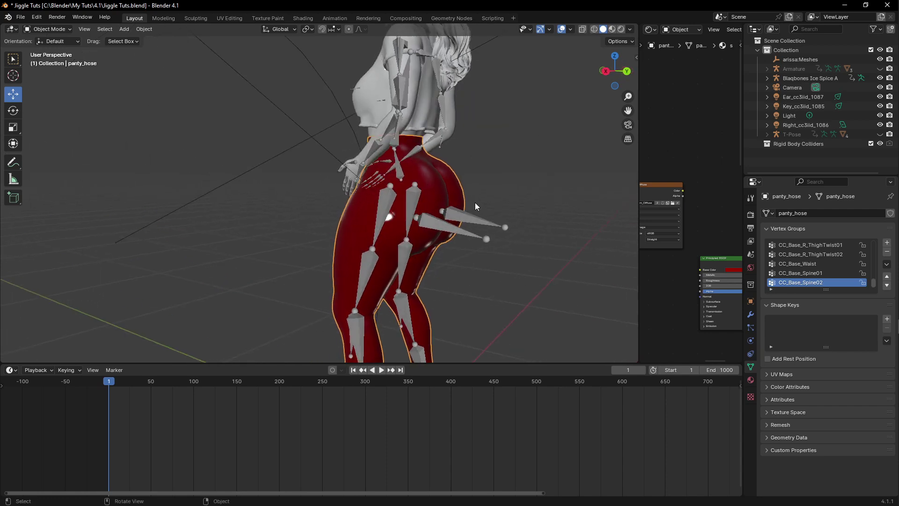
key(KP_1)
scroll(375, 217, down, 3)
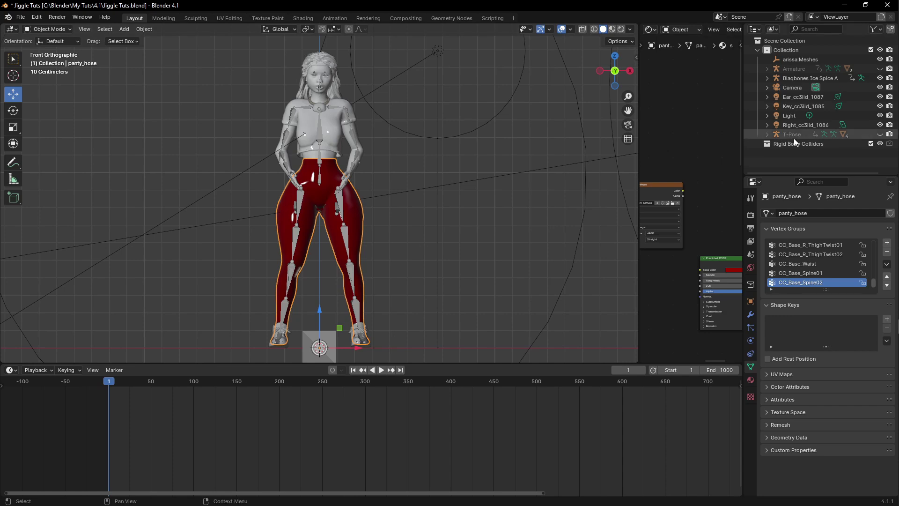
Unhide the T-Pose armature and undo the accidental sideways move of panty_hose
click(881, 135)
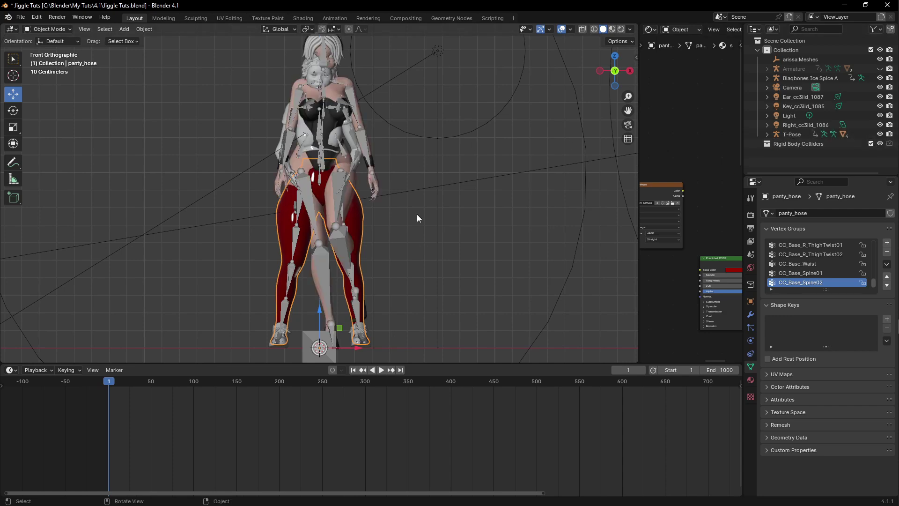
drag(358, 348, 260, 348)
key(ctrl+z)
Try moving the T-Pose armature about 0.82 m along negative X and briefly play the animation
click(811, 136)
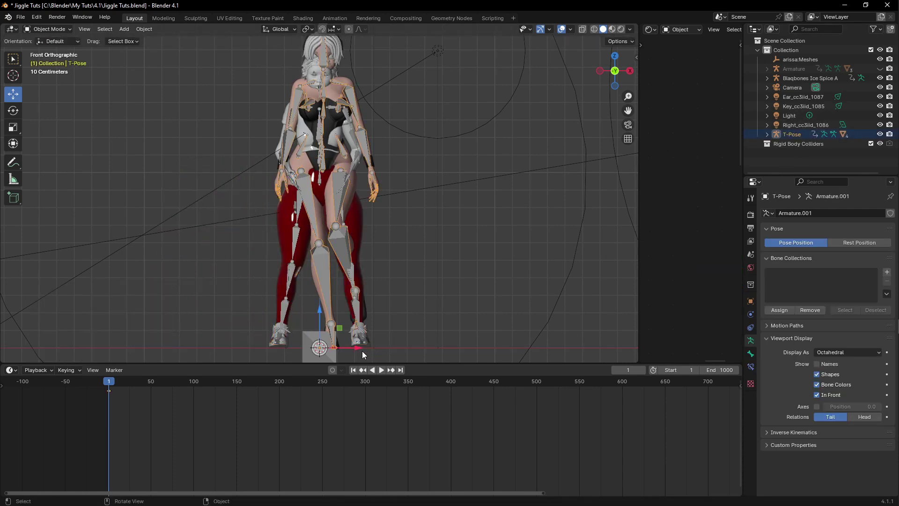
drag(362, 350, 234, 303)
shift+middle_drag(234, 302, 460, 278)
key(space)
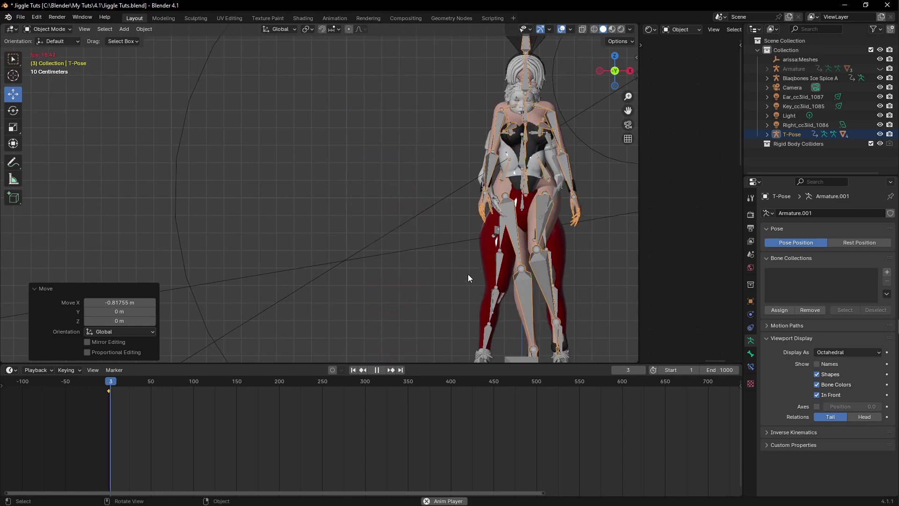
key(space)
shift+middle_drag(521, 280, 442, 245)
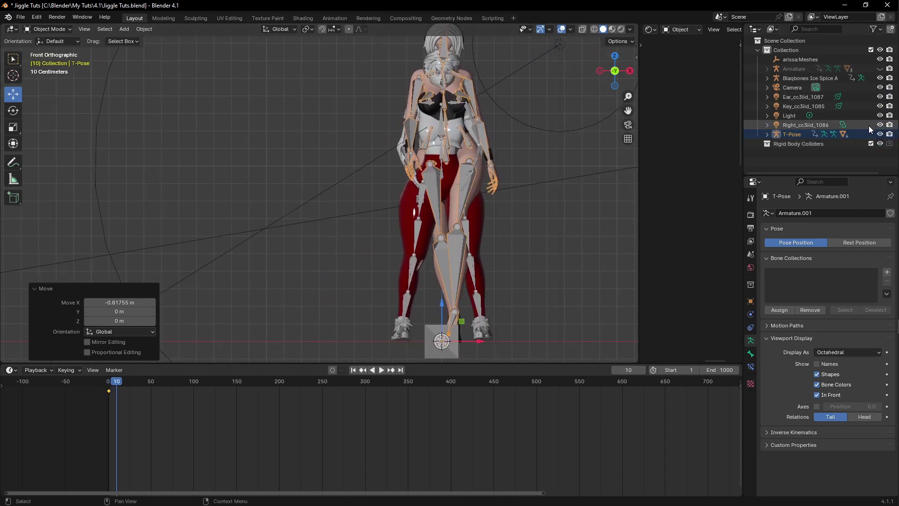
Hide the Blaqbones Ice Spice A armature and briefly play the T-Pose armature's animation
click(880, 78)
middle_drag(420, 159, 314, 167)
key(space)
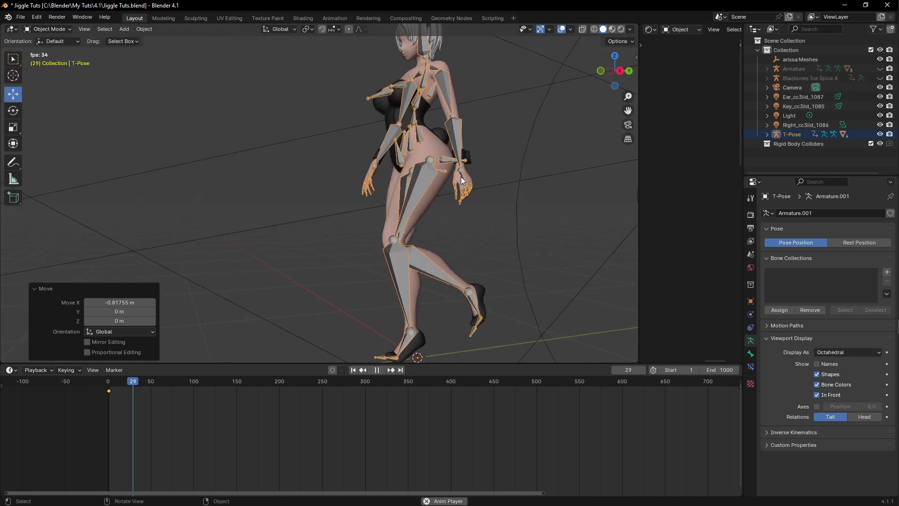
key(space)
middle_drag(449, 165, 381, 133)
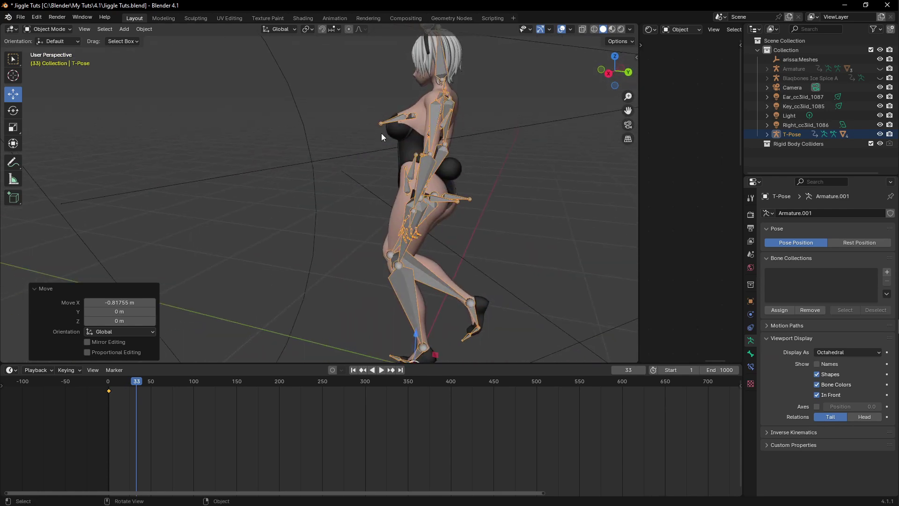
Switch the T-Pose armature to Pose Mode and return the timeline to frame 1
middle_drag(449, 204, 409, 215)
click(452, 197)
key(ctrl+Tab)
scroll(448, 206, up, 4)
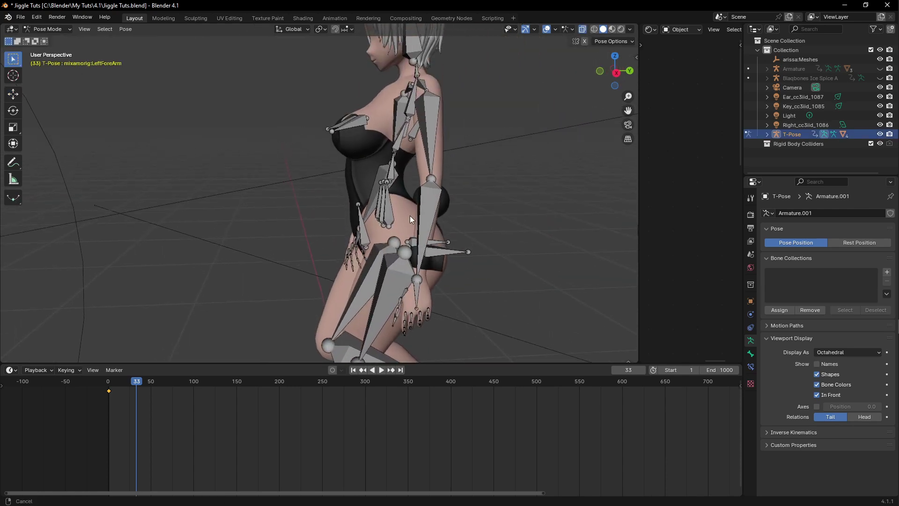
click(353, 370)
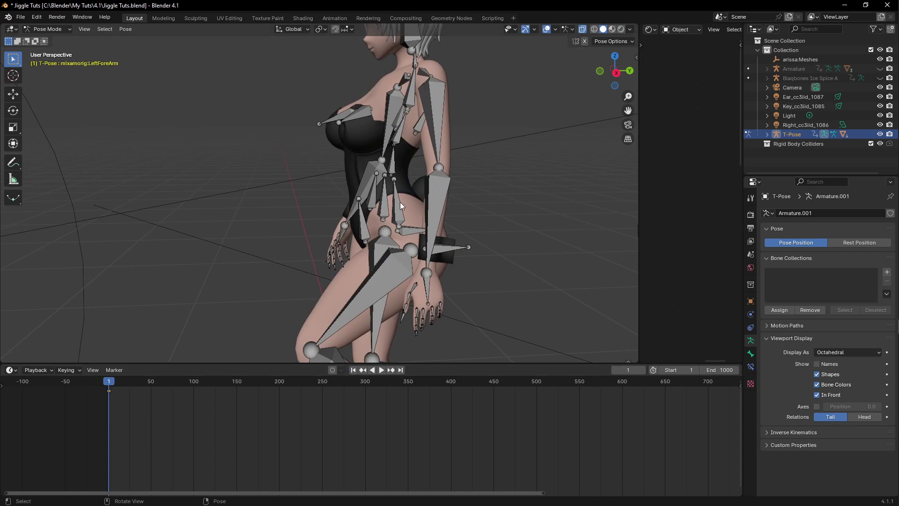
Select the breast_r bone of the T-Pose armature and start Spring Bones in Animation Mode
click(332, 118)
middle_drag(492, 214, 351, 201)
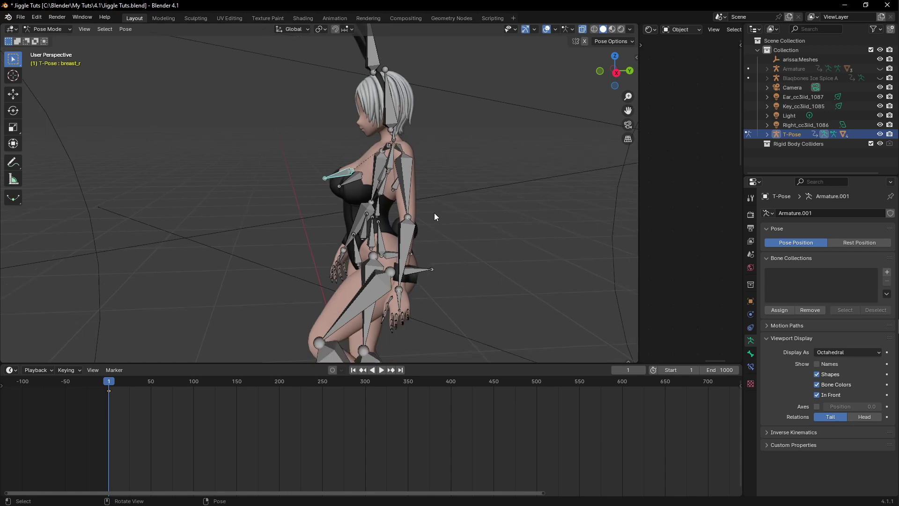
scroll(428, 207, up, 4)
mouse_move(402, 185)
middle_down()
mouse_move(440, 197)
mouse_move(434, 183)
mouse_move(398, 176)
middle_up()
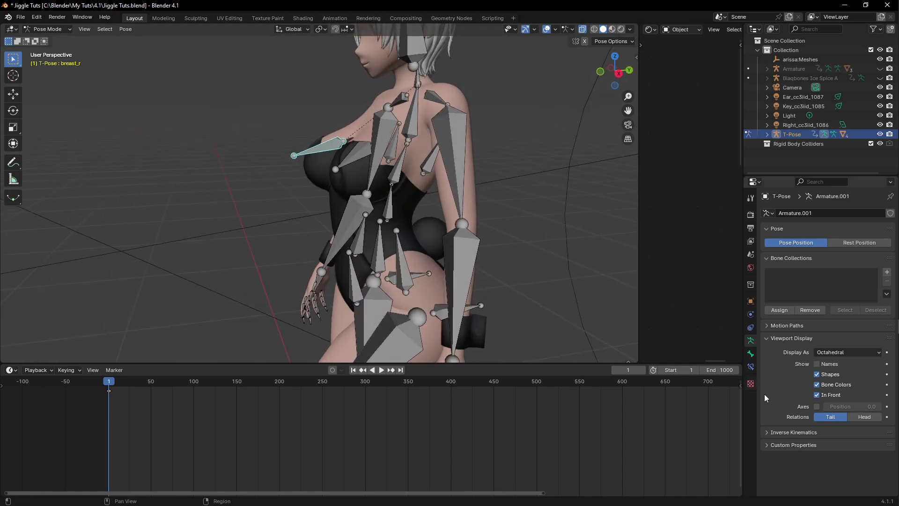
click(751, 353)
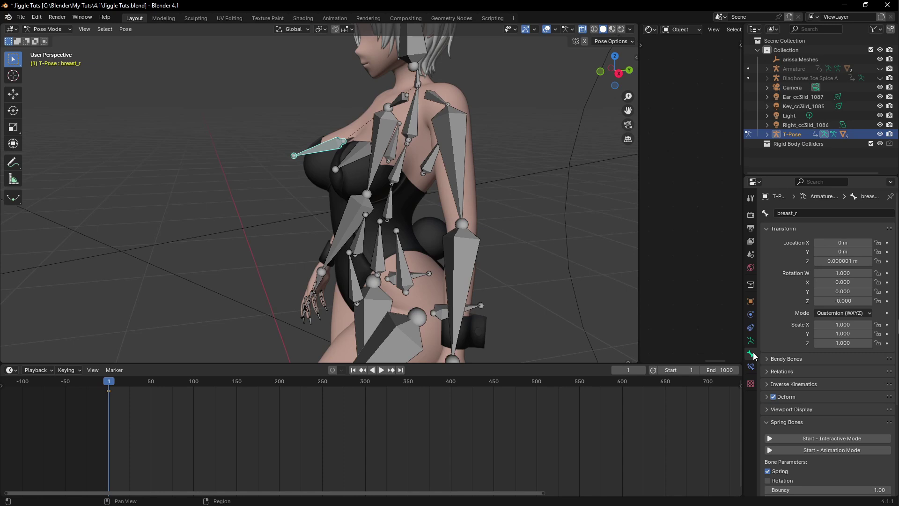
click(805, 449)
Play the animation and examine the spring bones at the chest and hips
middle_drag(506, 249, 386, 199)
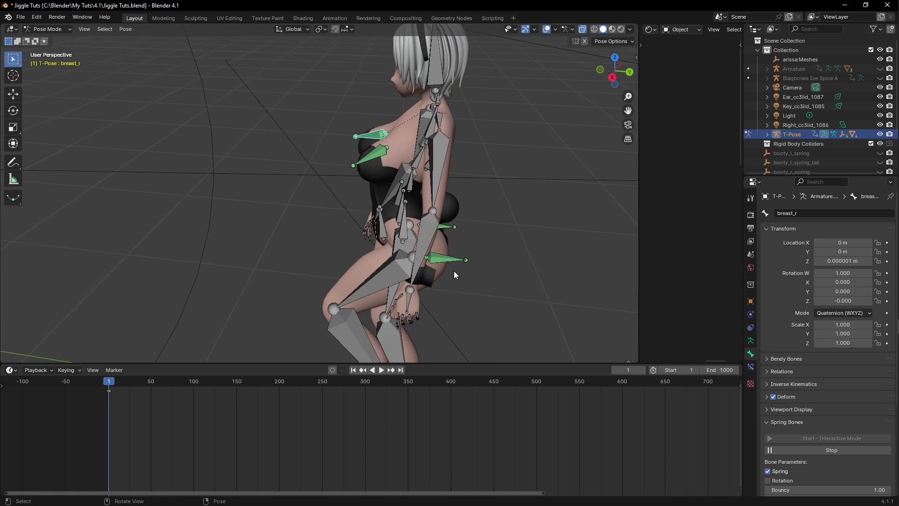
key(space)
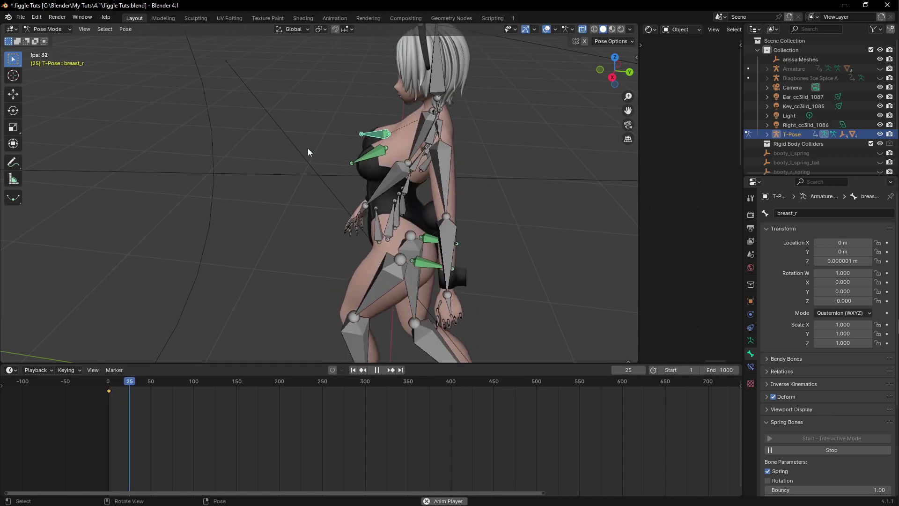
middle_drag(308, 148, 366, 145)
scroll(367, 144, up, 4)
shift+middle_drag(314, 128, 361, 192)
scroll(385, 182, up, 2)
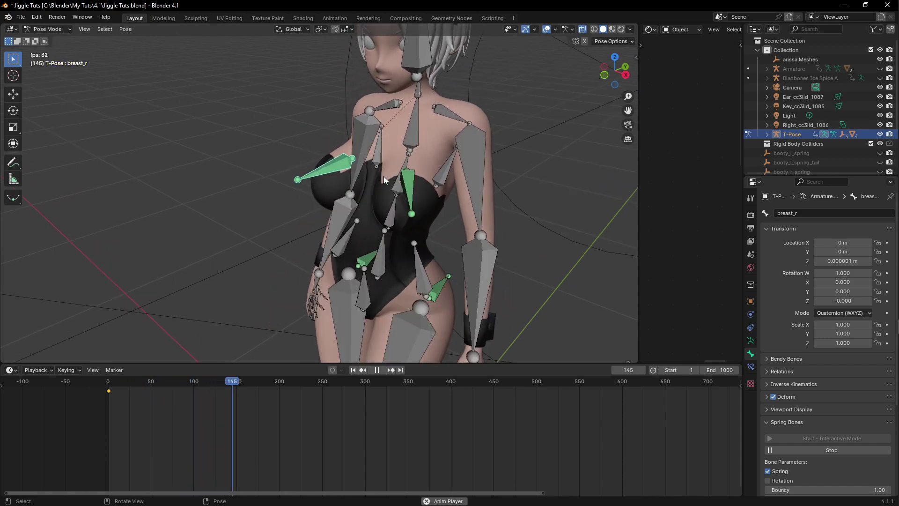
Examine the playing body's jiggle from behind with bones and gizmos hidden, pause playback and show the overlays again
click(523, 30)
click(547, 30)
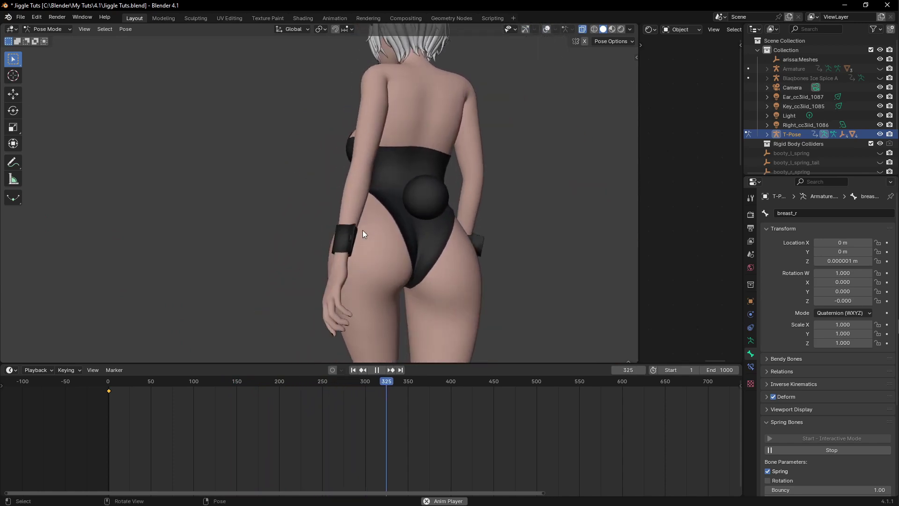
key(space)
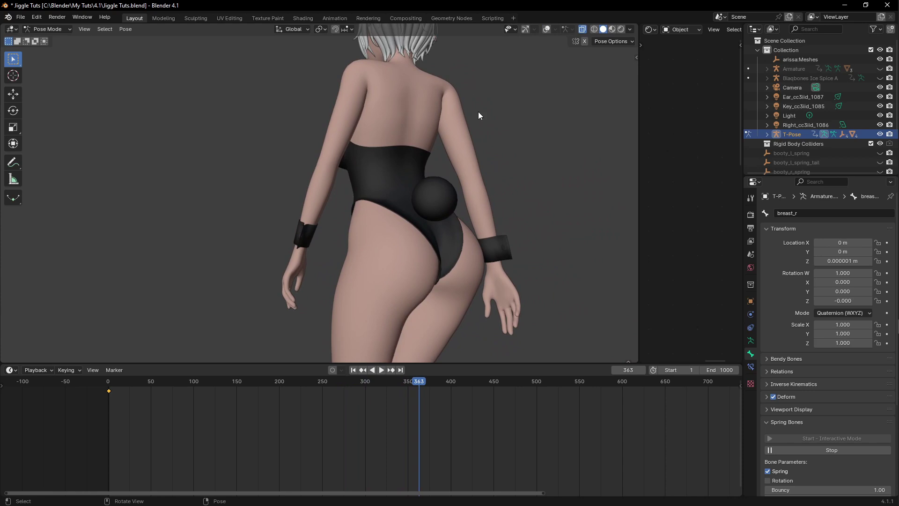
click(546, 29)
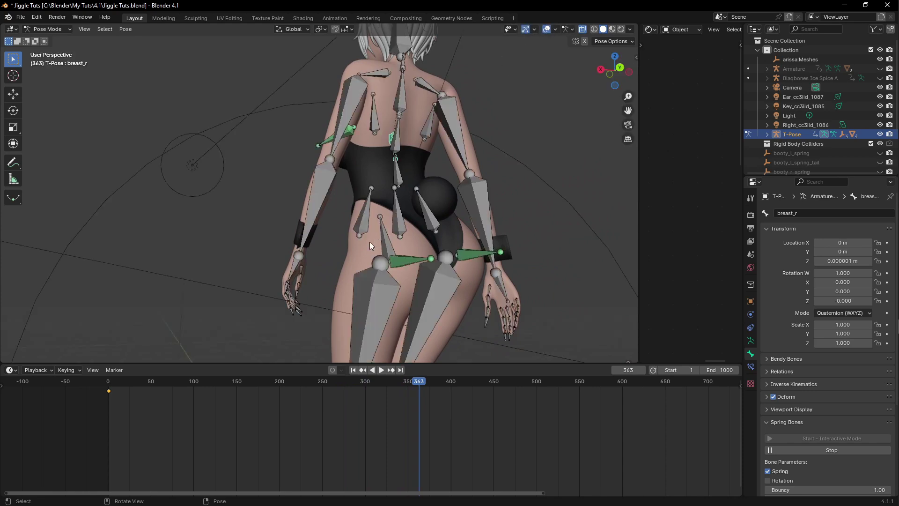
Return to Object Mode, isolate the T-Pose character's body mesh in Local View and rewind to frame 1
key(ctrl+Tab)
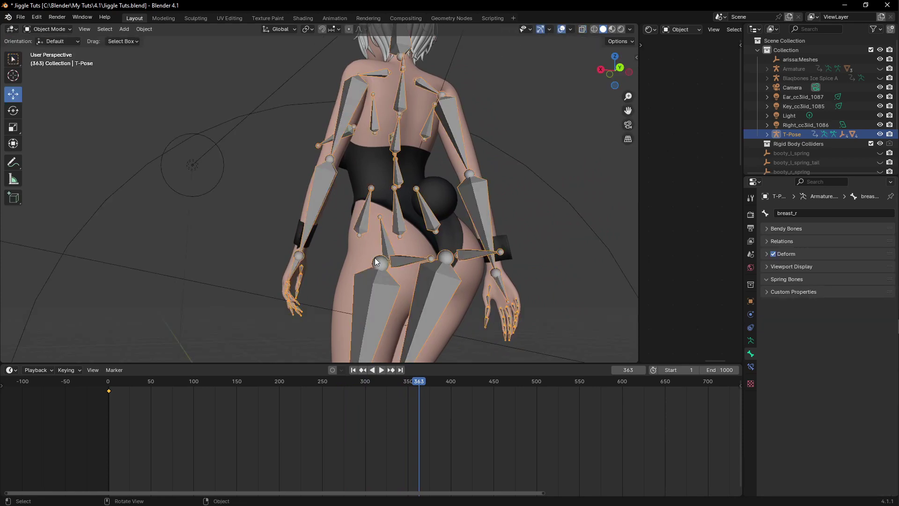
click(371, 244)
key(KP_Divide)
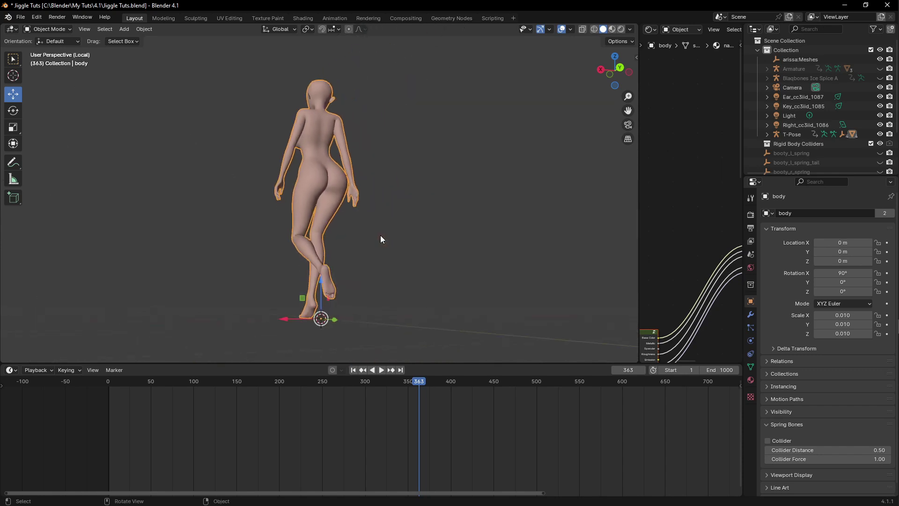
scroll(370, 220, up, 5)
shift+middle_drag(361, 206, 367, 245)
click(354, 370)
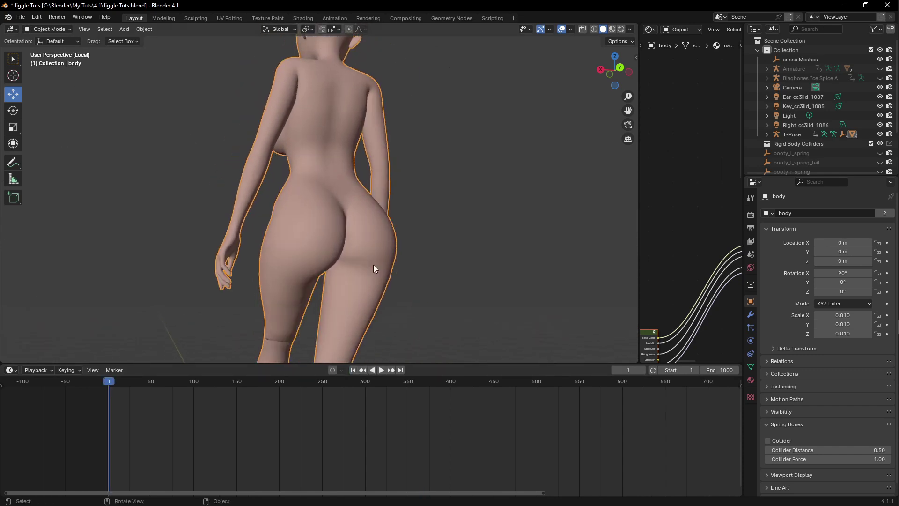
Enter Edit Mode on the body mesh and make booty_l its active vertex group
key(Tab)
scroll(348, 219, up, 3)
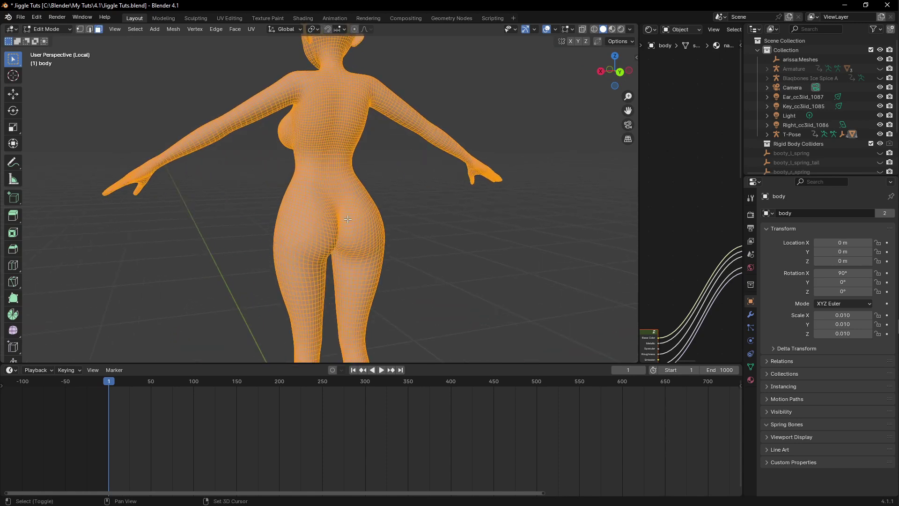
click(753, 316)
click(751, 368)
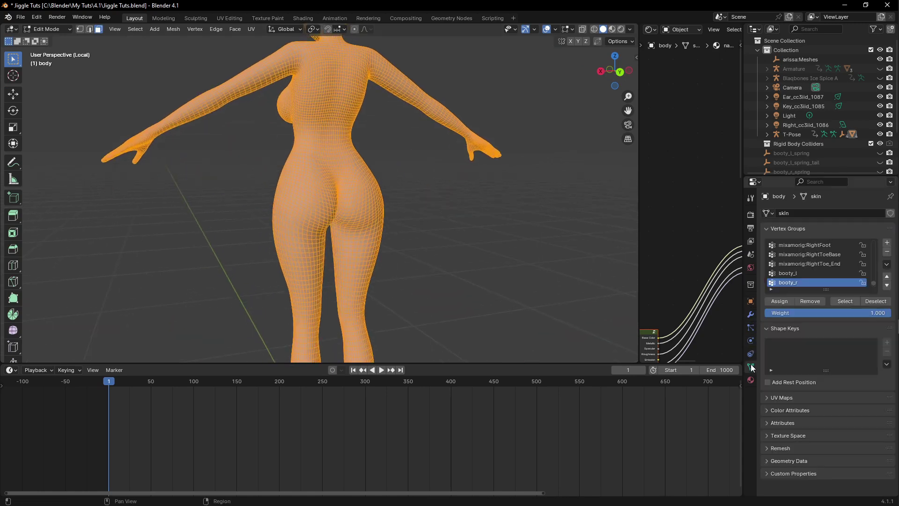
click(794, 273)
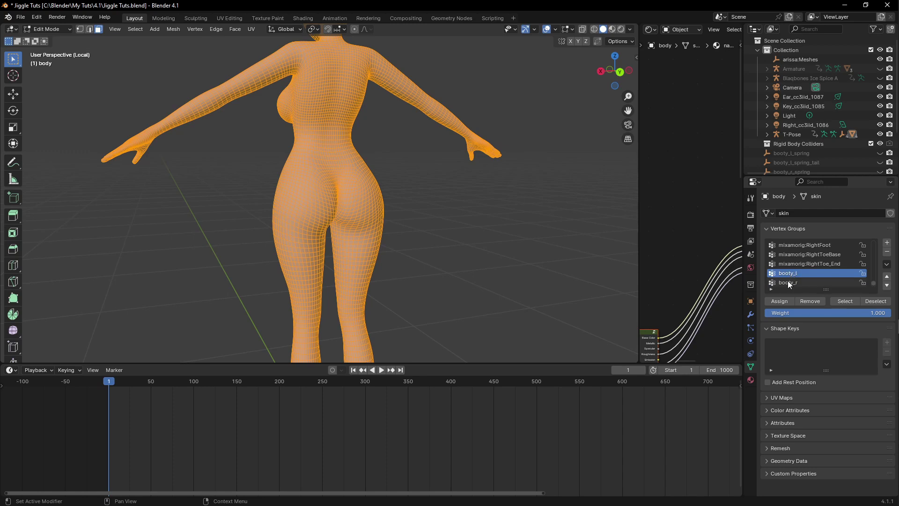
scroll(791, 277, down, 2)
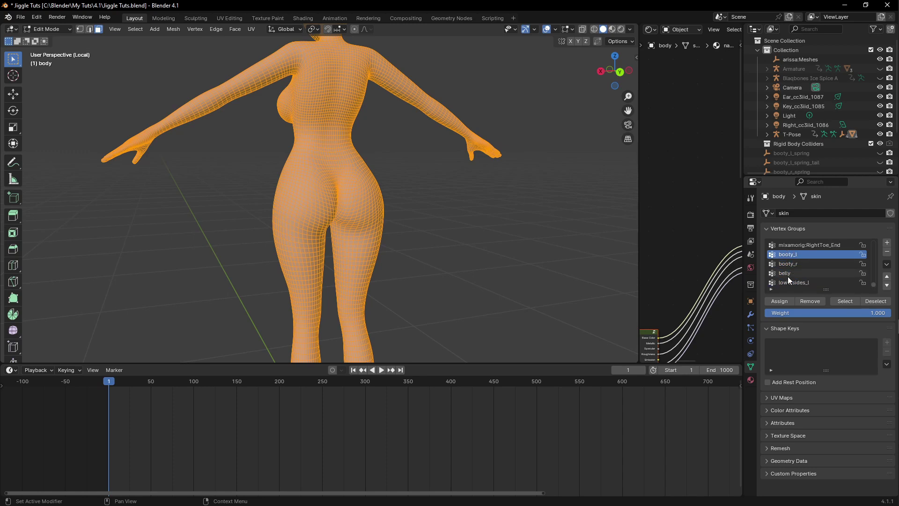
scroll(790, 266, up, 1)
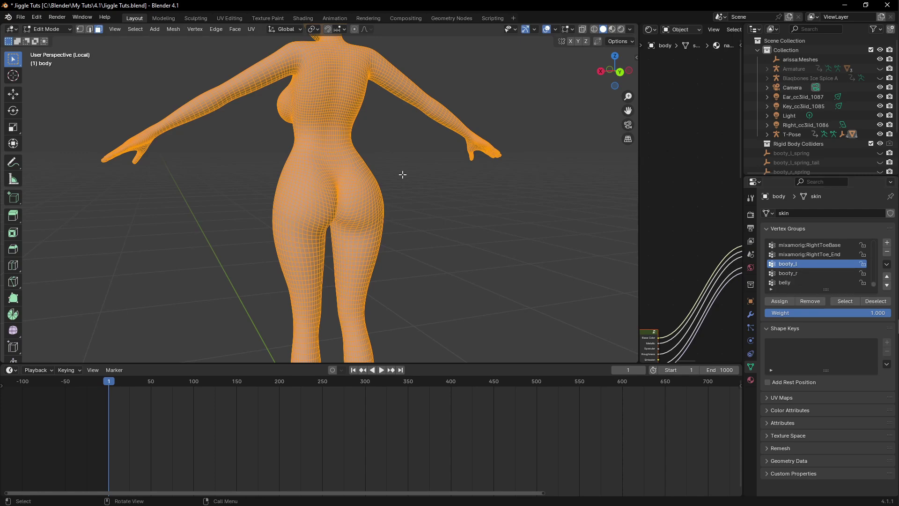
Clear the selection and select the vertices of the booty_l and booty_r groups to inspect their coverage
scroll(403, 174, up, 2)
click(564, 235)
scroll(349, 198, up, 3)
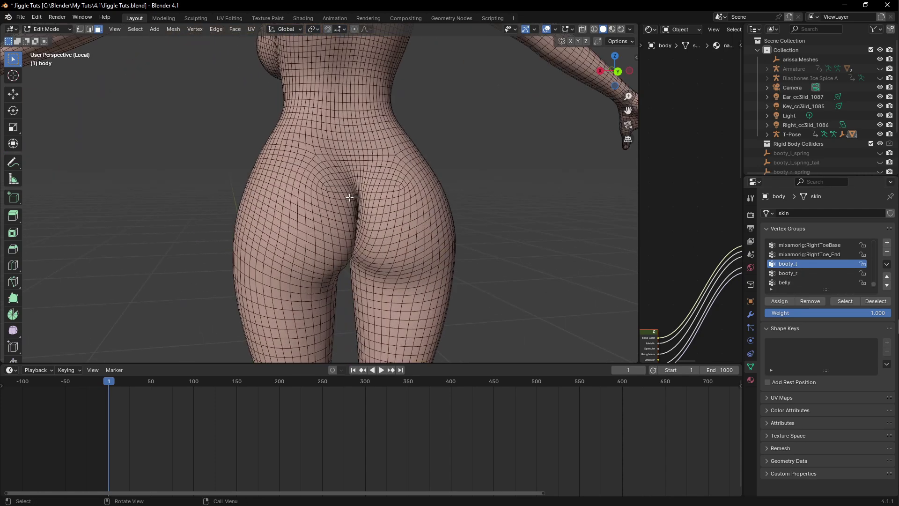
click(846, 303)
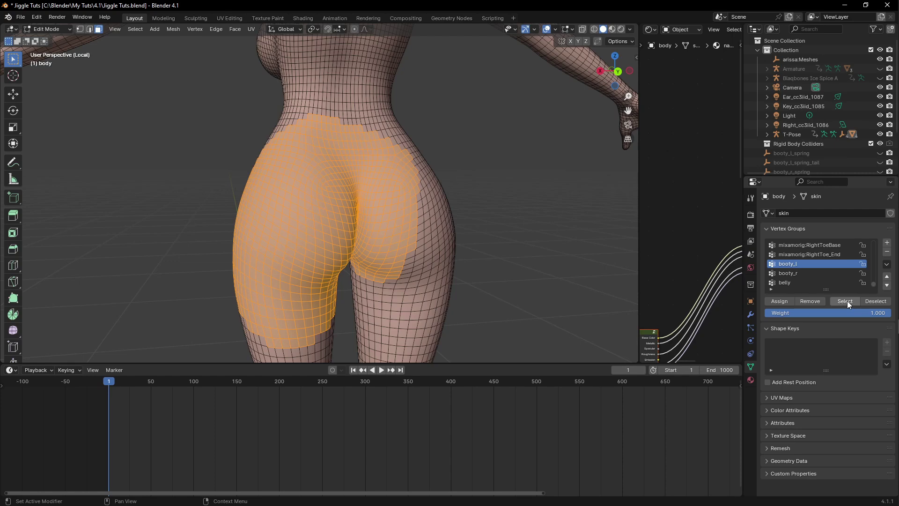
click(790, 273)
click(837, 299)
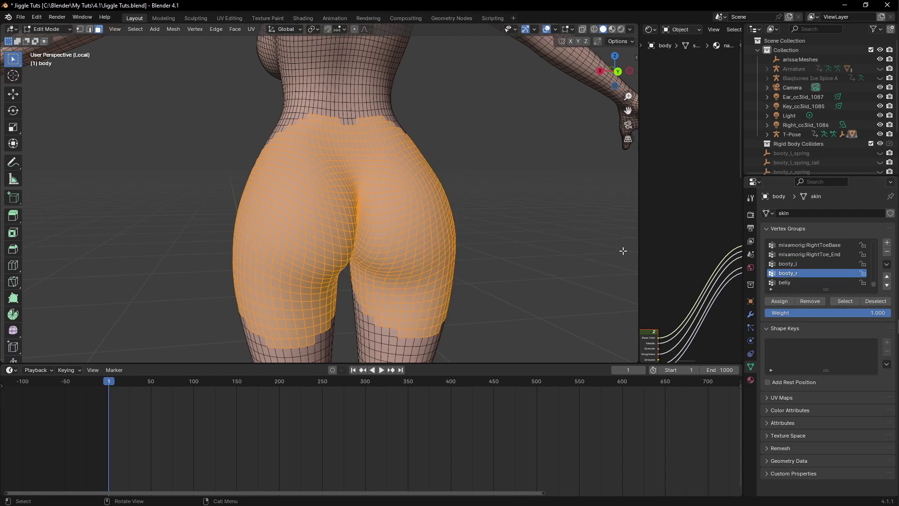
Deselect the vertices, enter Weight Paint mode and examine the booty_r and booty_l weights from several angles
click(459, 210)
middle_drag(496, 226, 651, 272)
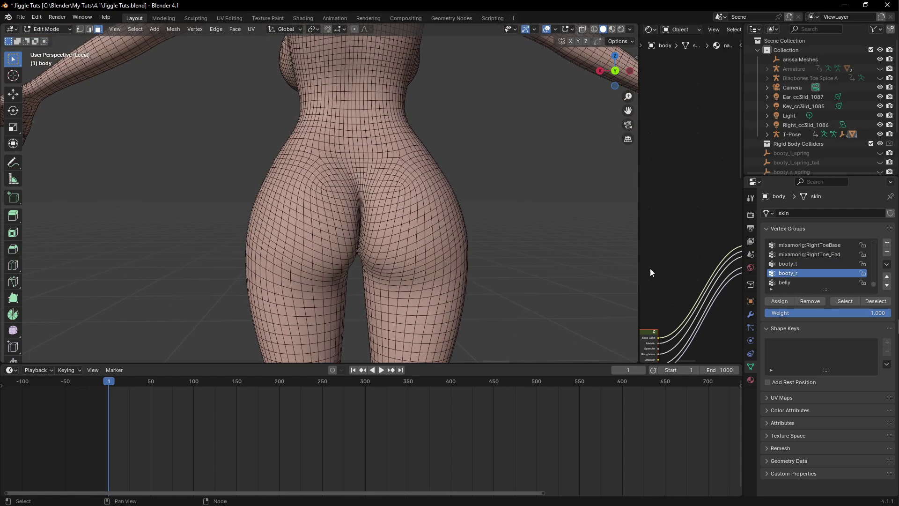
key(ctrl+Tab)
click(354, 212)
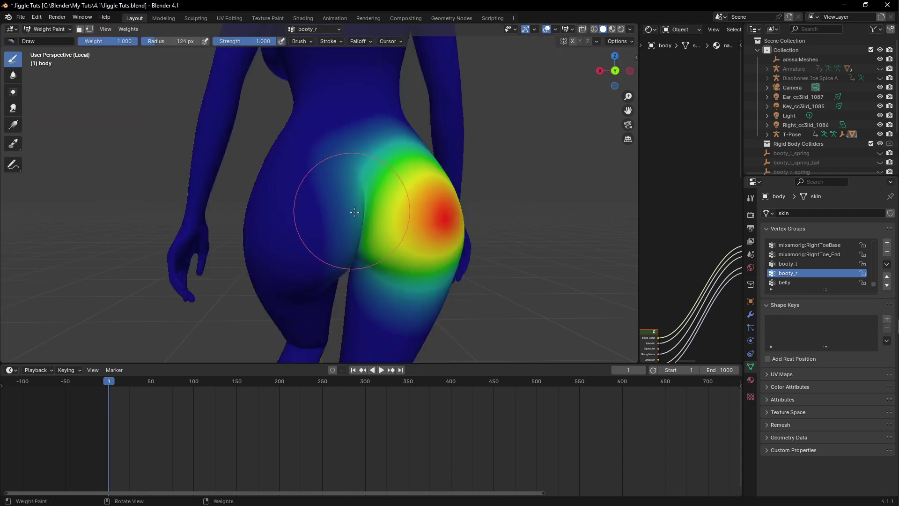
click(792, 264)
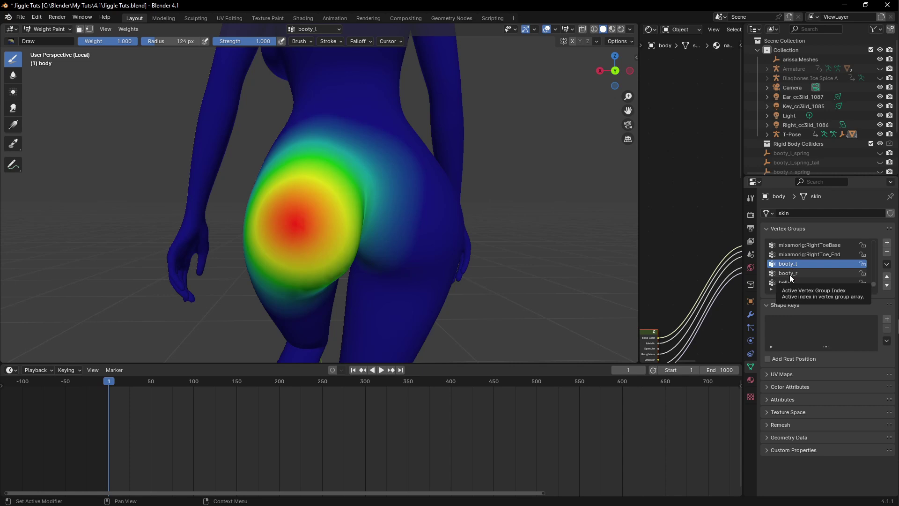
middle_drag(325, 225, 327, 218)
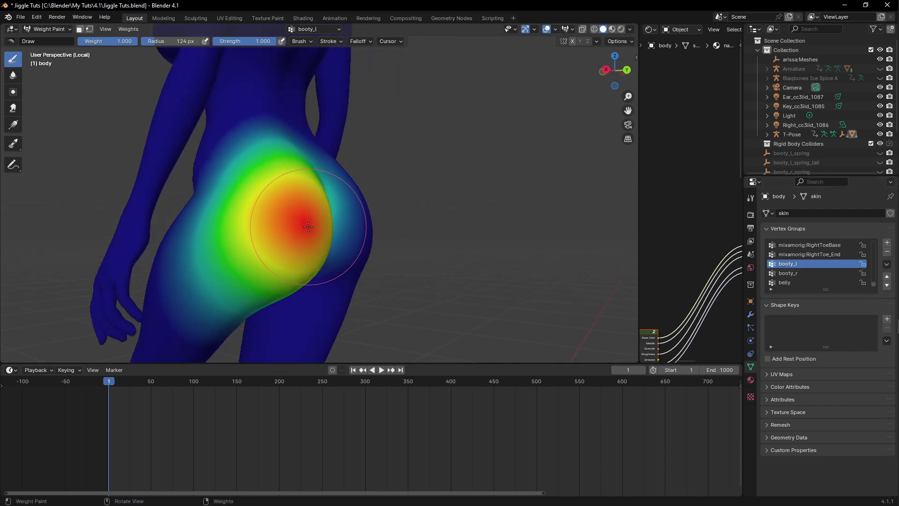
scroll(328, 219, up, 3)
middle_drag(269, 241, 348, 216)
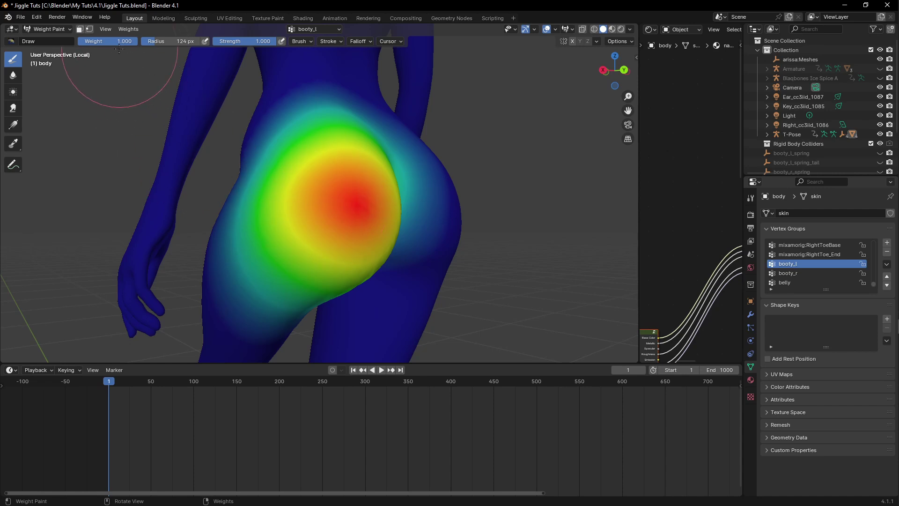
Apply vertex group Levels with an offset of 0.52 to booty_r and compare its weights with booty_l
click(127, 29)
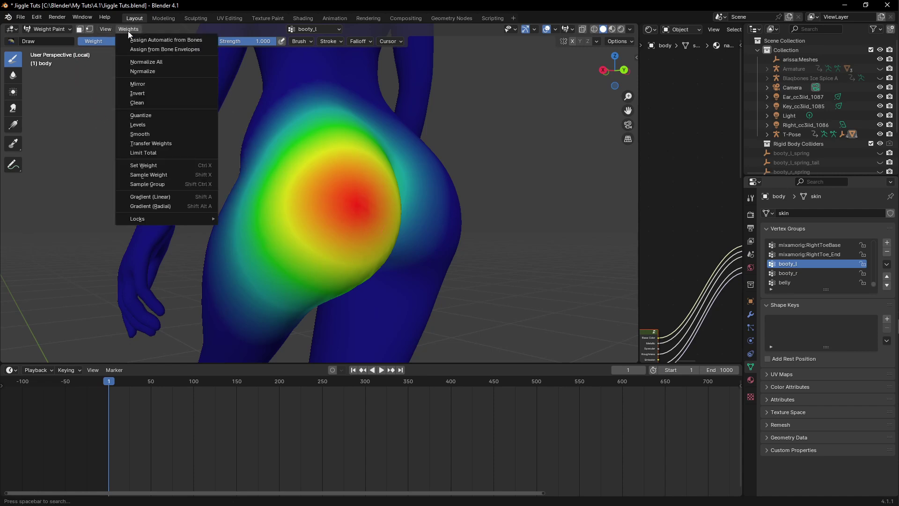
click(152, 126)
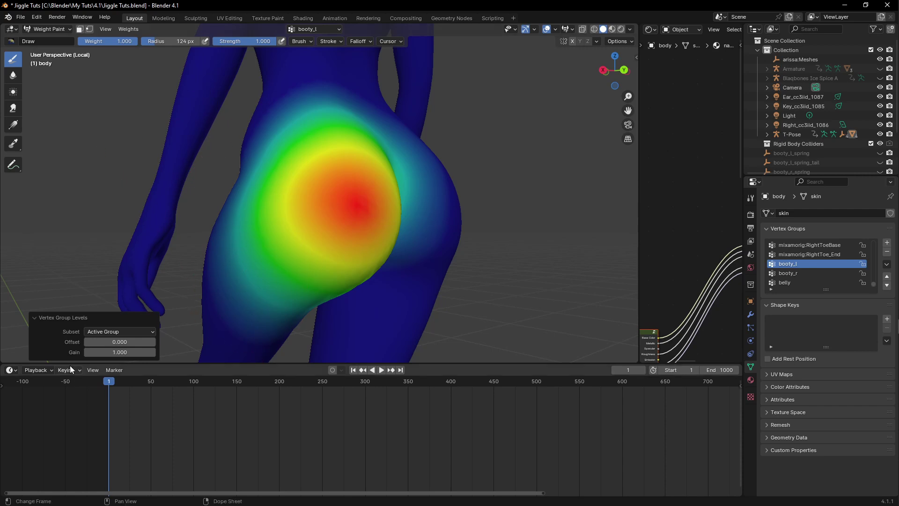
mouse_move(119, 342)
mouse_down()
mouse_move(103, 342)
mouse_move(115, 338)
mouse_up()
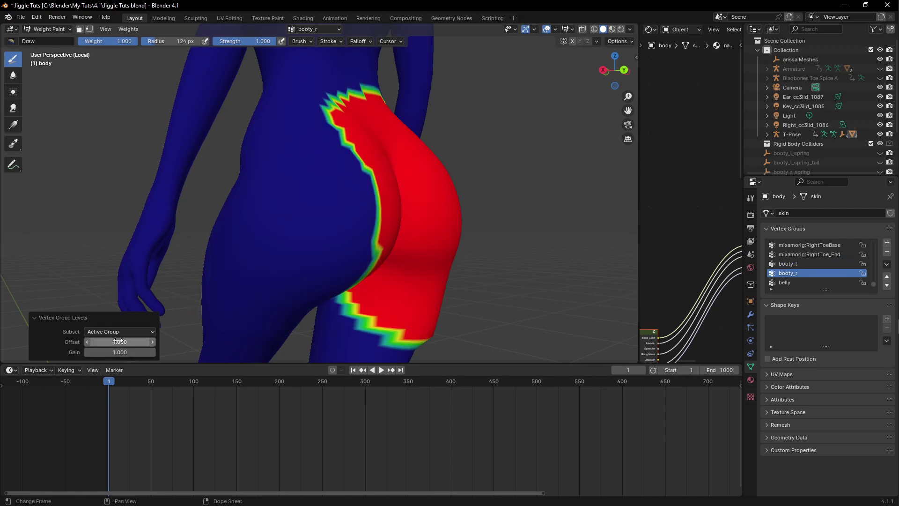
drag(120, 342, 108, 342)
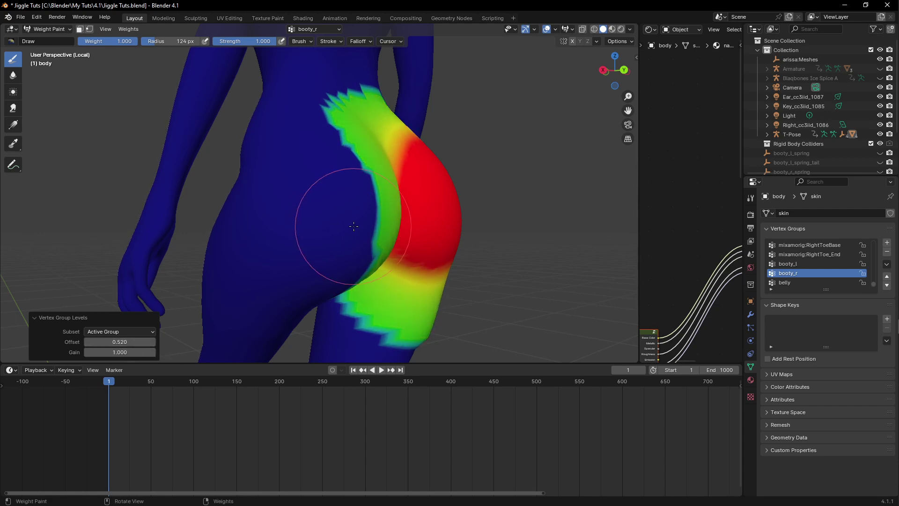
middle_drag(352, 224, 281, 224)
click(799, 264)
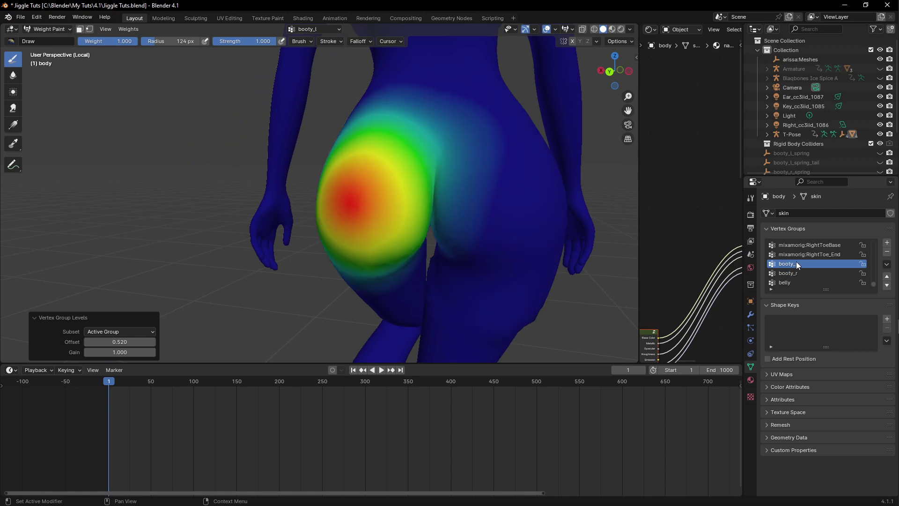
click(798, 273)
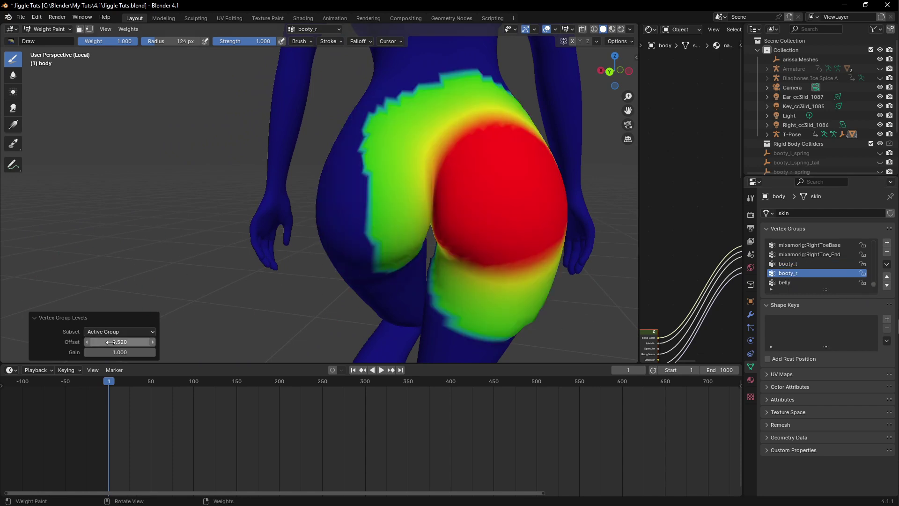
Try a Levels offset of 0.23 on booty_r and undo the Levels operation
drag(120, 342, 110, 342)
scroll(451, 301, down, 5)
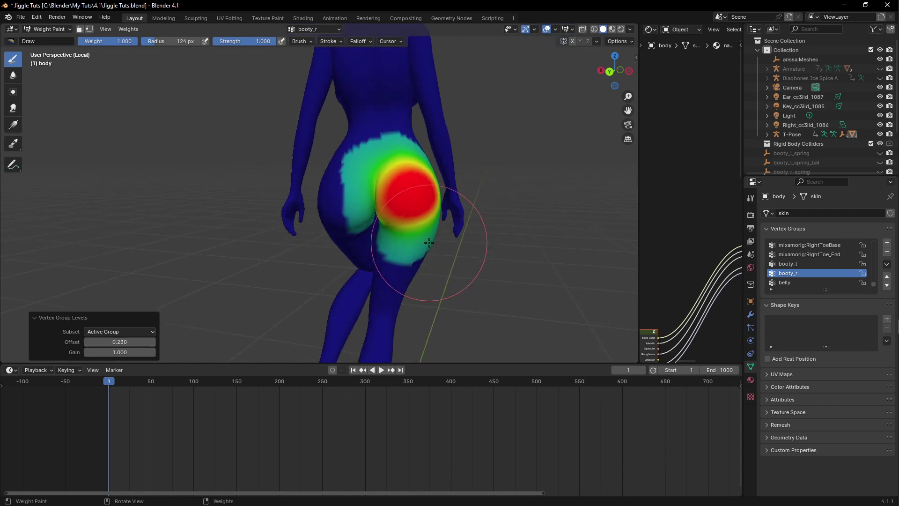
middle_drag(436, 262, 413, 237)
key(ctrl+z)
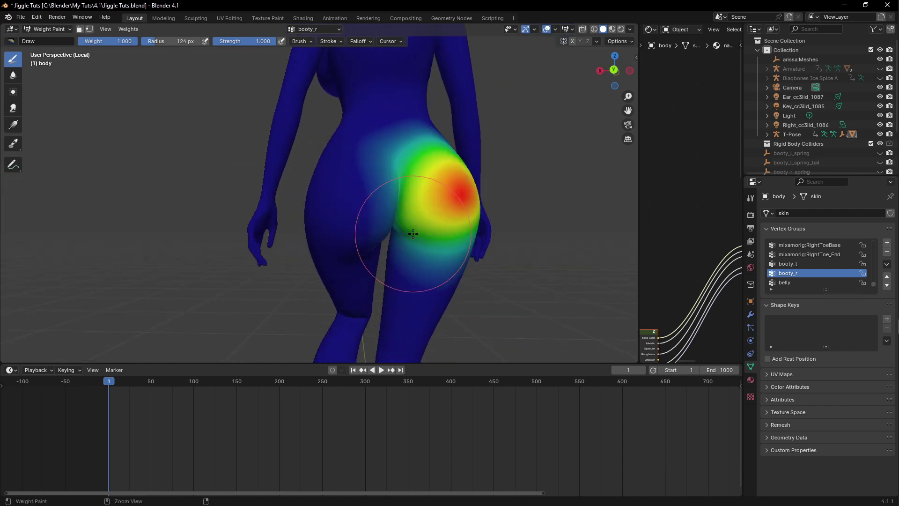
Paint full weight of 1.000 onto the centre of the right buttock in booty_r with the Draw brush
scroll(521, 234, up, 2)
scroll(525, 196, up, 2)
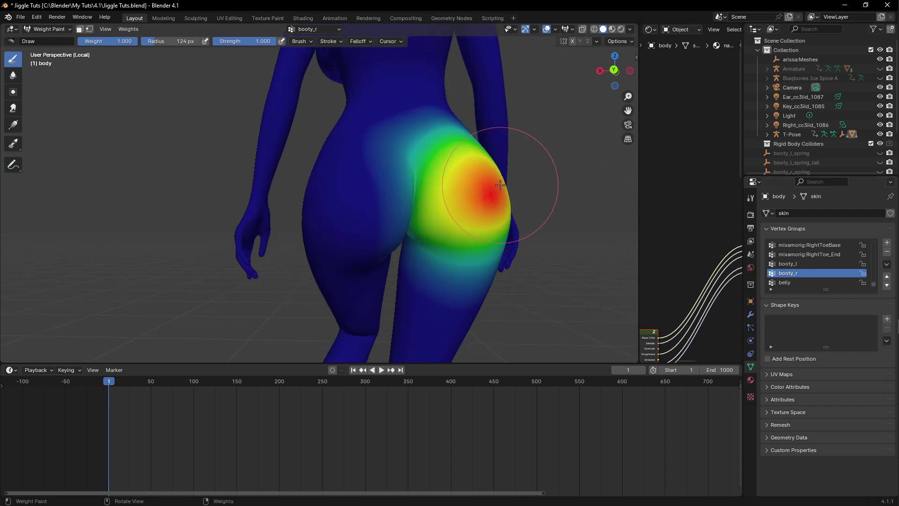
shift+middle_drag(526, 178, 200, 158)
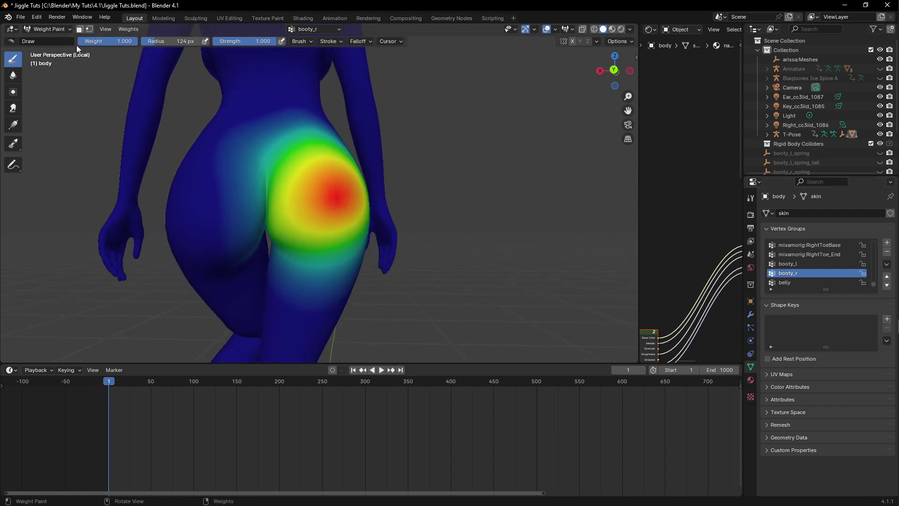
mouse_move(338, 226)
middle_down()
mouse_move(336, 218)
mouse_move(311, 231)
middle_up()
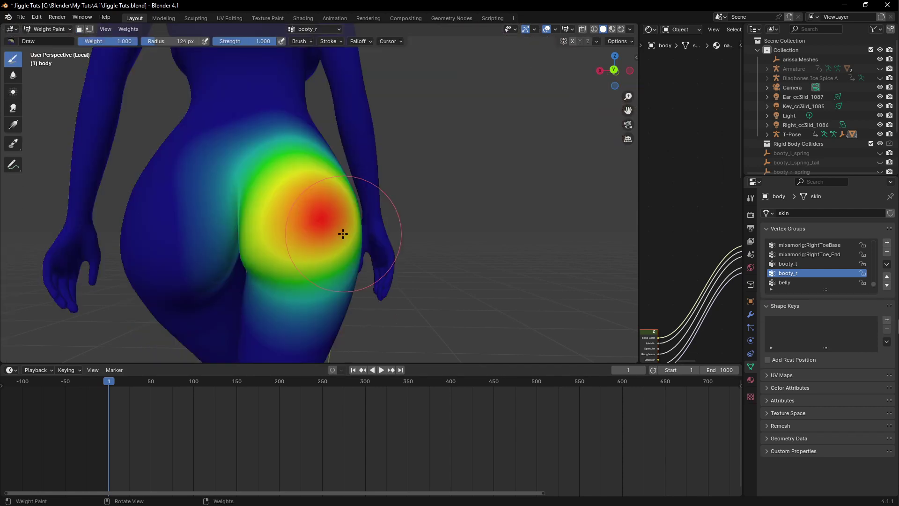
mouse_move(341, 225)
middle_down()
mouse_move(271, 246)
mouse_move(281, 249)
middle_up()
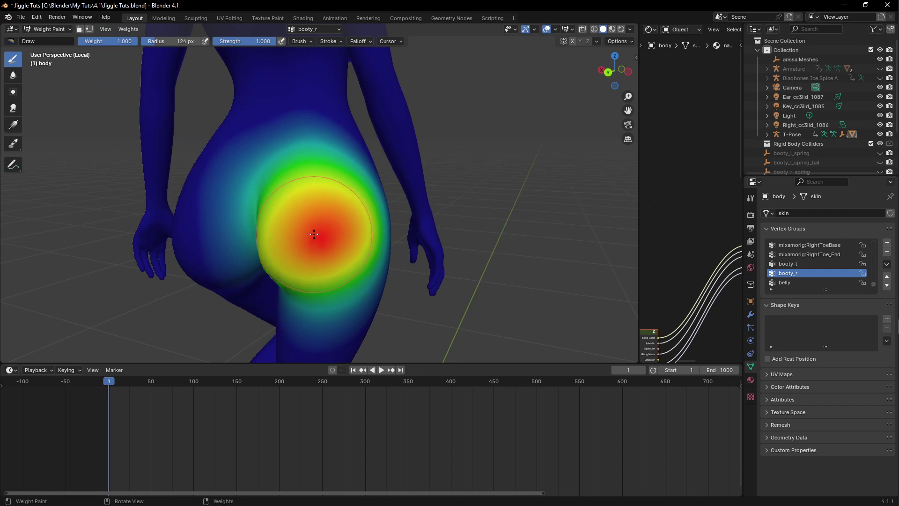
click(314, 248)
mouse_move(314, 248)
mouse_down()
mouse_move(318, 228)
mouse_move(310, 225)
mouse_move(311, 248)
mouse_move(334, 245)
mouse_move(335, 224)
mouse_move(322, 214)
mouse_move(304, 224)
mouse_move(299, 240)
mouse_move(316, 256)
mouse_move(334, 246)
mouse_move(327, 218)
mouse_move(300, 212)
mouse_move(290, 230)
mouse_move(298, 258)
mouse_move(314, 257)
mouse_move(325, 239)
mouse_up()
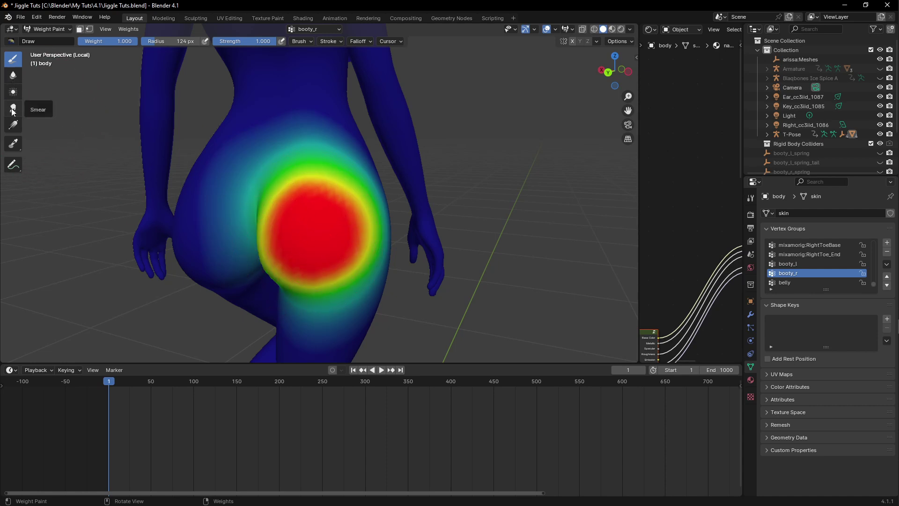
Blur the edges of the painted booty_r weights from the top down to the lower buttock at strength 1.000
click(13, 75)
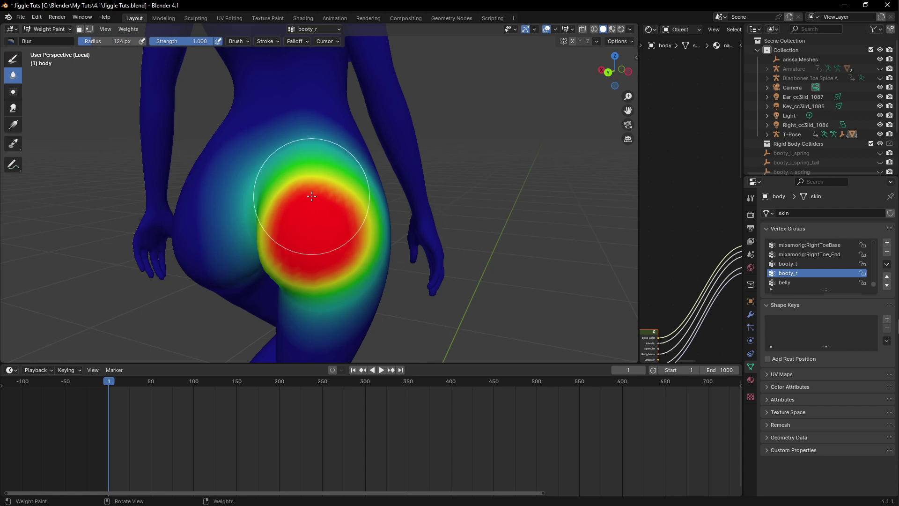
mouse_move(311, 196)
mouse_down()
mouse_move(265, 255)
mouse_move(291, 293)
mouse_move(269, 251)
mouse_move(269, 184)
mouse_move(273, 191)
mouse_move(322, 158)
mouse_move(310, 172)
mouse_move(369, 203)
mouse_move(376, 254)
mouse_move(375, 265)
mouse_move(294, 285)
mouse_move(328, 287)
mouse_move(288, 286)
mouse_move(315, 290)
mouse_up()
middle_drag(491, 225, 439, 241)
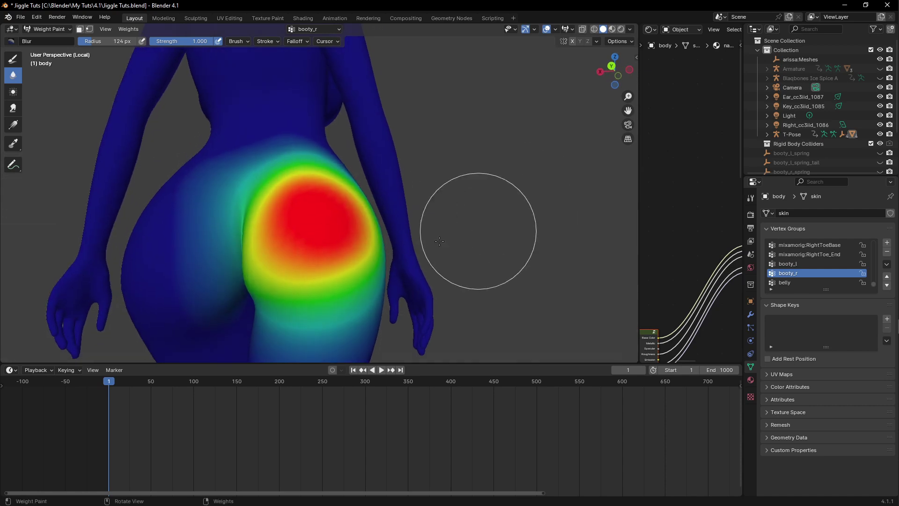
mouse_move(231, 291)
mouse_down()
mouse_move(251, 251)
mouse_move(291, 286)
mouse_up()
mouse_move(409, 251)
middle_down()
mouse_move(416, 235)
mouse_move(321, 201)
middle_up()
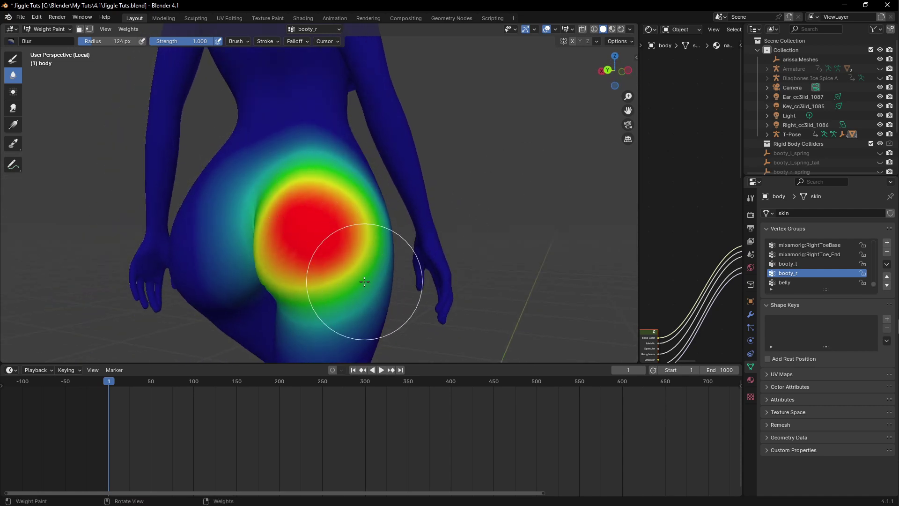
mouse_move(327, 296)
middle_down()
mouse_move(372, 271)
mouse_move(406, 266)
mouse_move(356, 263)
middle_up()
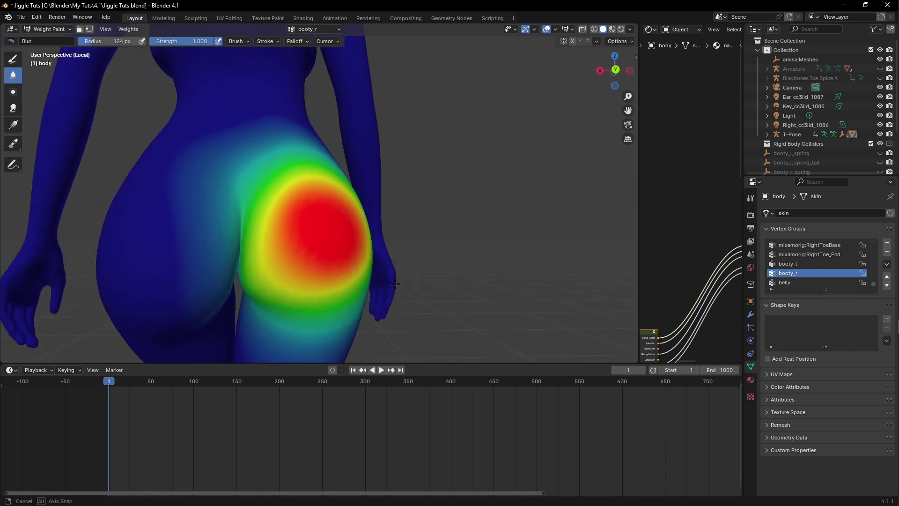
Extend the full-weight area of booty_r across the lower right buttock with the Draw brush and blur its edges
click(19, 58)
mouse_move(260, 241)
mouse_down()
mouse_move(278, 282)
mouse_move(329, 275)
mouse_move(313, 239)
mouse_move(332, 281)
mouse_up()
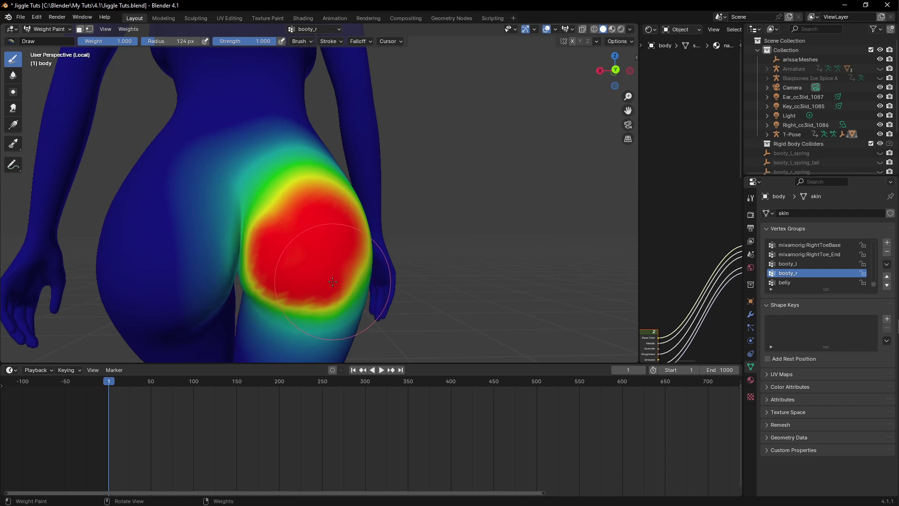
click(13, 75)
mouse_move(291, 174)
mouse_down()
mouse_move(260, 246)
mouse_move(254, 315)
mouse_move(304, 328)
mouse_move(293, 299)
mouse_move(303, 293)
mouse_move(390, 280)
mouse_move(361, 307)
mouse_move(337, 306)
mouse_move(337, 286)
mouse_move(259, 276)
mouse_move(300, 302)
mouse_move(286, 299)
mouse_move(250, 224)
mouse_move(259, 300)
mouse_move(255, 243)
mouse_move(282, 162)
mouse_move(326, 187)
mouse_move(265, 191)
mouse_move(324, 194)
mouse_up()
middle_drag(324, 195, 331, 231)
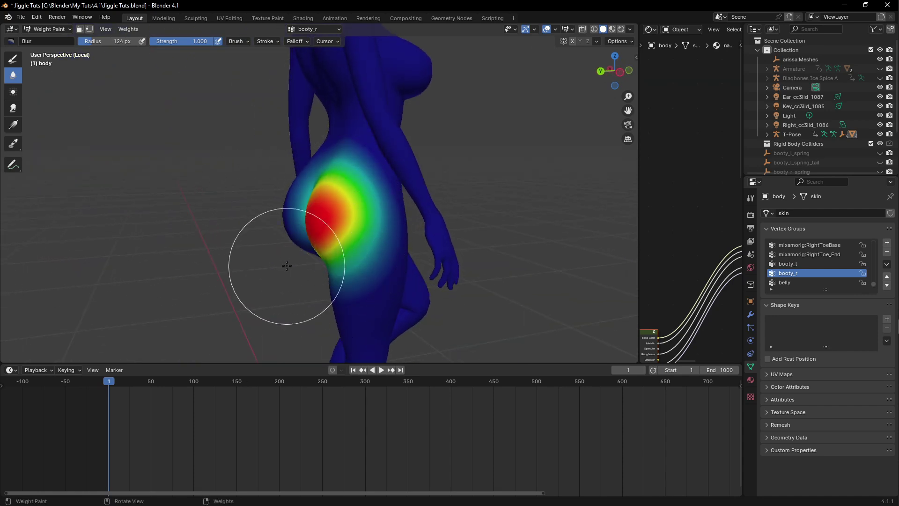
middle_drag(271, 261, 372, 231)
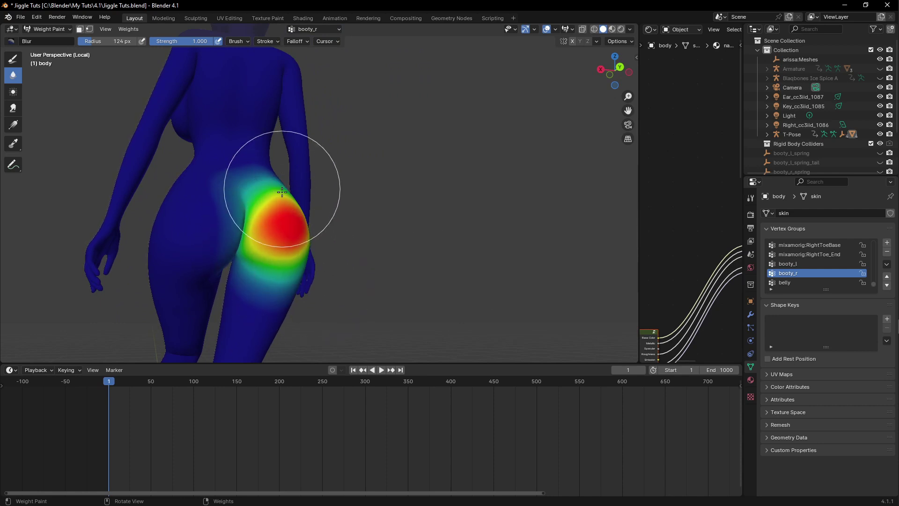
scroll(257, 220, up, 2)
Make booty_l the active vertex group and paint full weight of 1.000 over the left buttock, undoing the stray last stroke
click(787, 263)
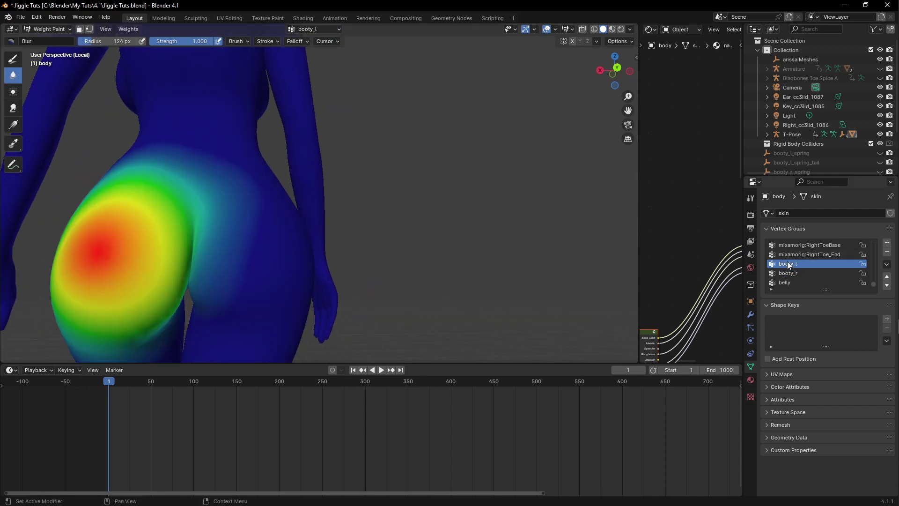
scroll(194, 251, down, 2)
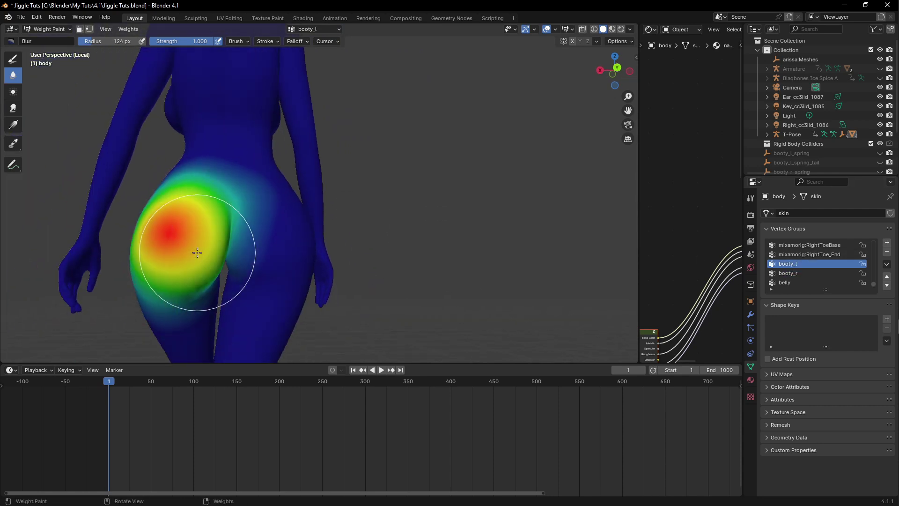
click(12, 65)
scroll(168, 250, up, 2)
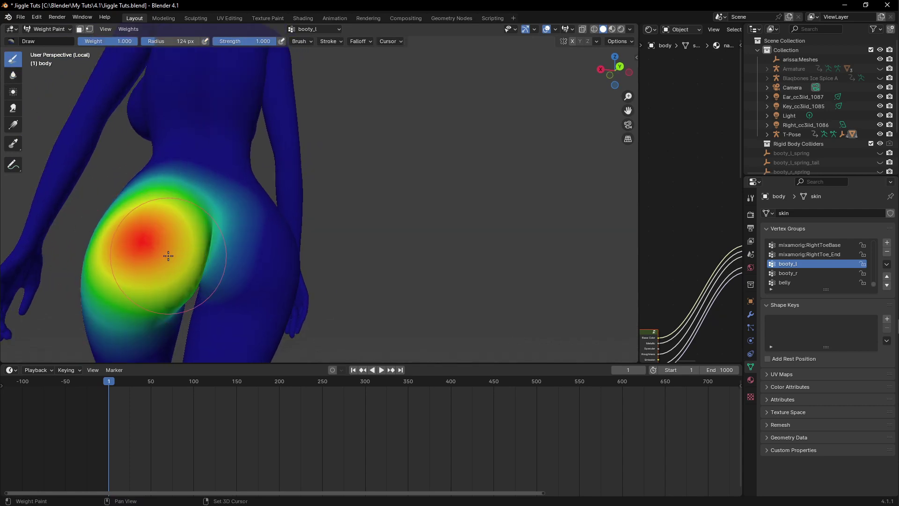
middle_drag(168, 255, 296, 216)
drag(256, 229, 237, 228)
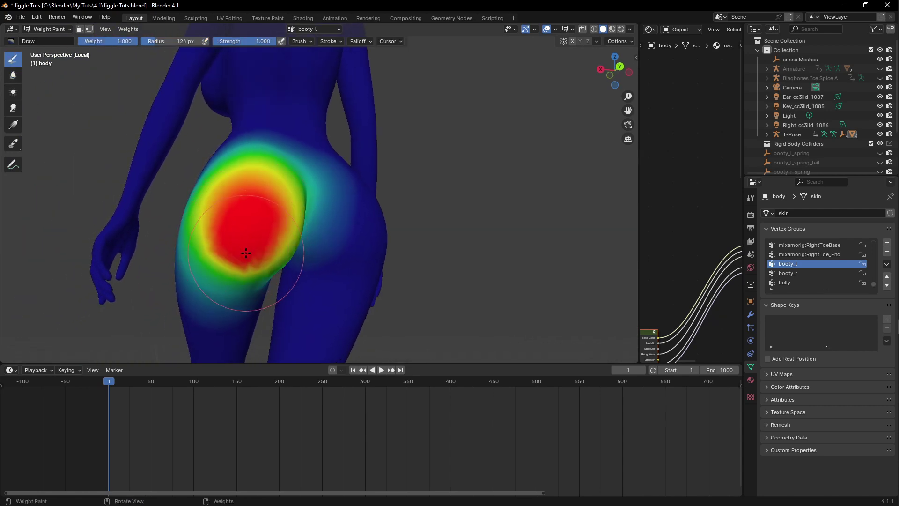
middle_drag(257, 243, 274, 234)
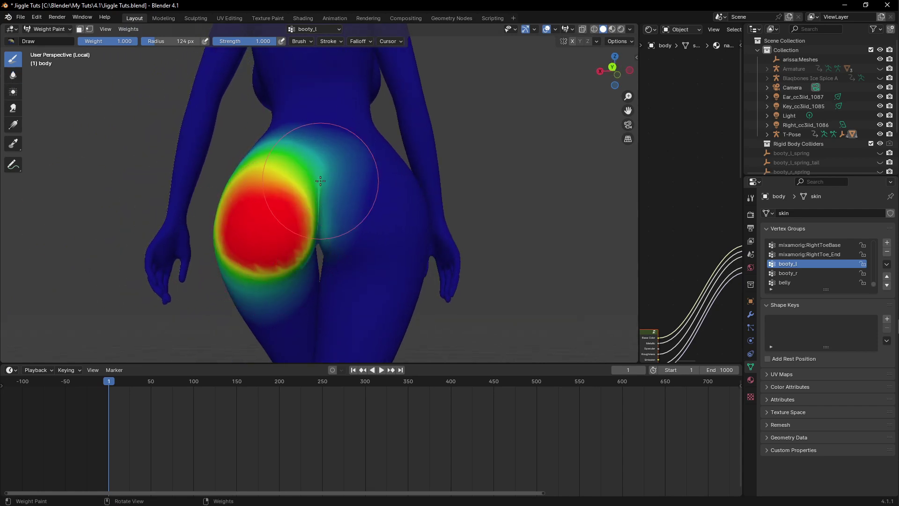
drag(321, 181, 311, 208)
key(ctrl+z)
Blur the edges of the painted booty_l weights all around the left buttock
key(shift+space)
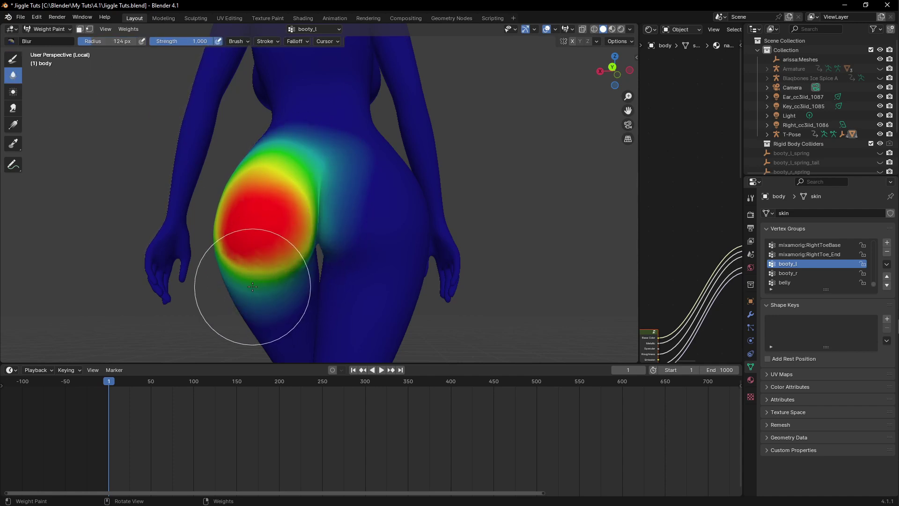
middle_drag(253, 287, 321, 276)
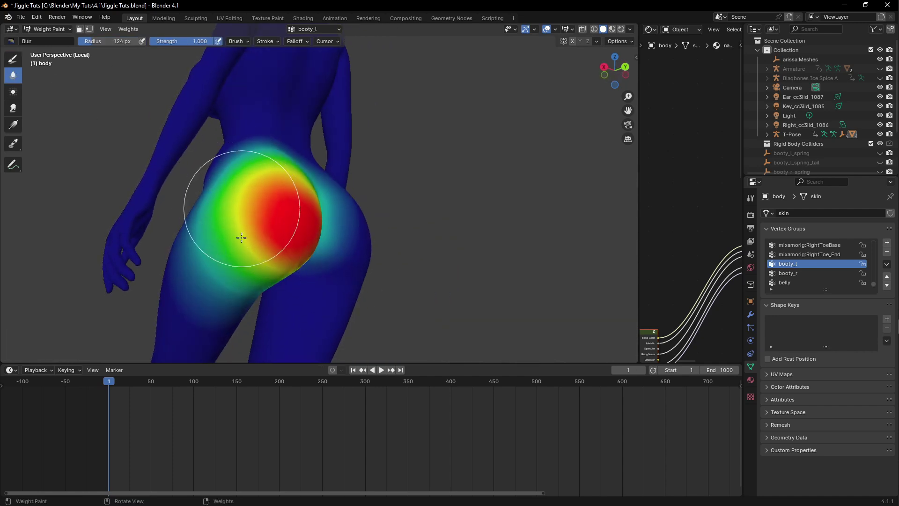
middle_drag(240, 237, 260, 150)
middle_drag(321, 170, 299, 140)
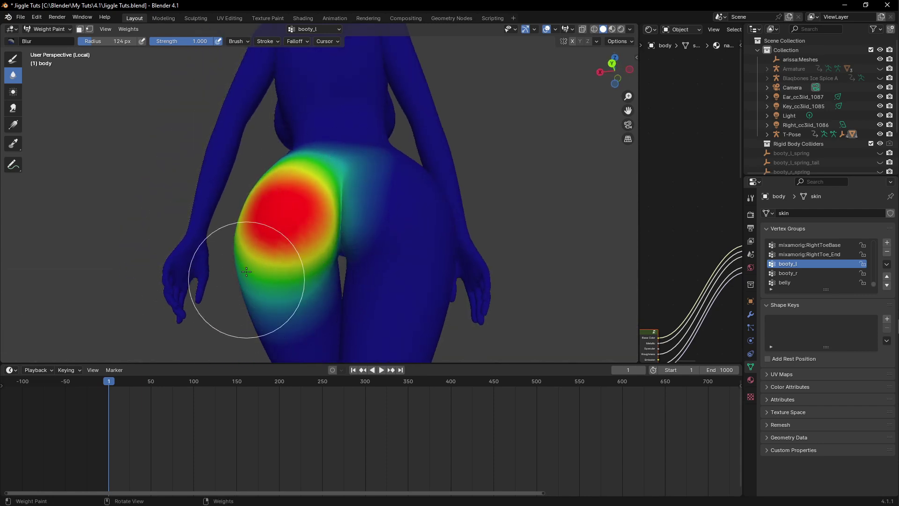
middle_drag(247, 271, 243, 132)
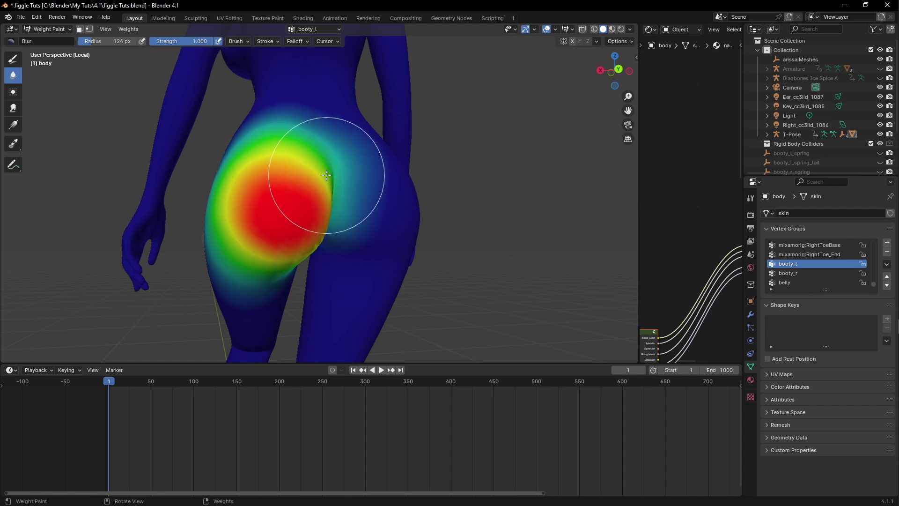
middle_drag(304, 261, 281, 215)
mouse_move(281, 215)
mouse_down()
mouse_move(306, 246)
mouse_move(301, 278)
mouse_move(328, 286)
mouse_up()
Return the body mesh to Object Mode and leave local view to bring back the whole character
key(ctrl+Tab)
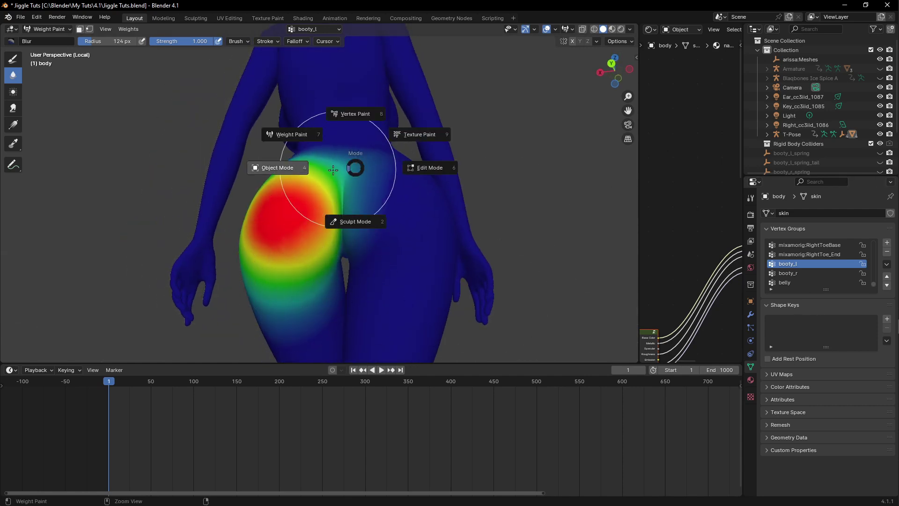
click(305, 171)
key(KP_1)
key(KP_Divide)
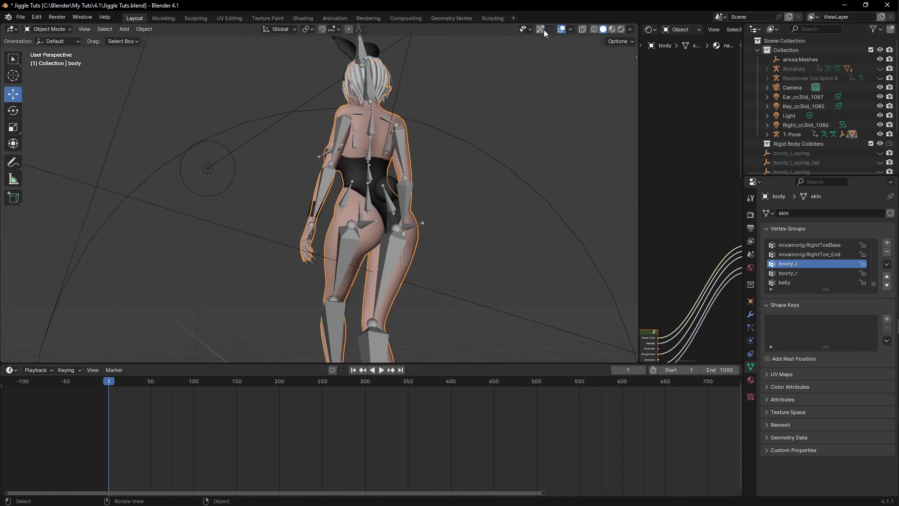
Hide the viewport overlays and play the animation to examine the jiggle from behind
click(563, 29)
key(space)
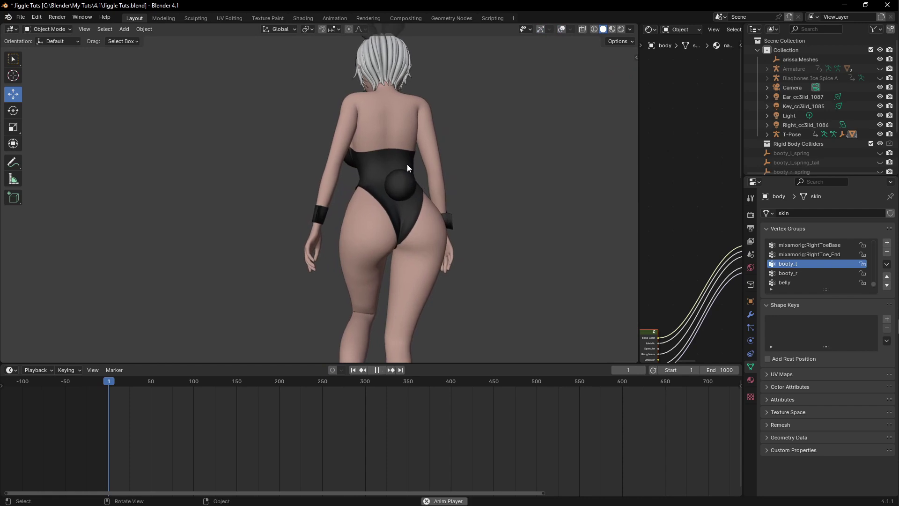
scroll(422, 220, up, 4)
shift+middle_drag(410, 271, 409, 260)
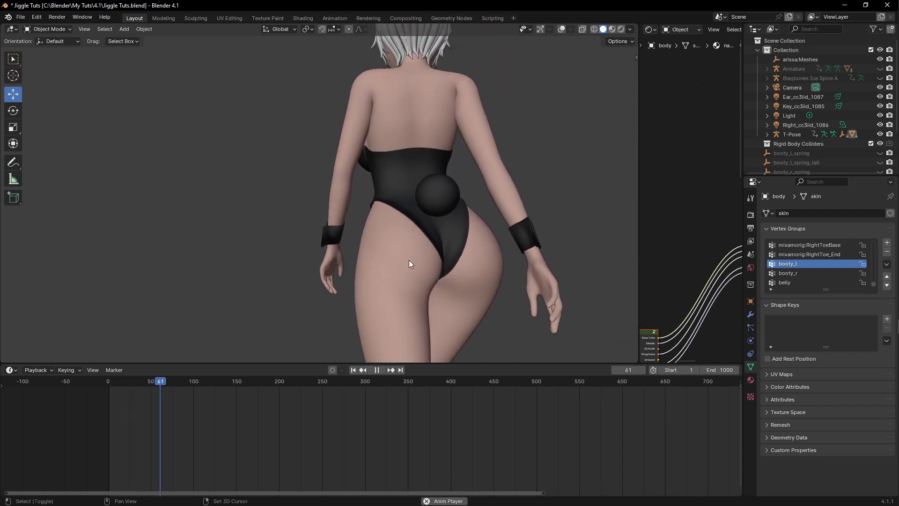
key(space)
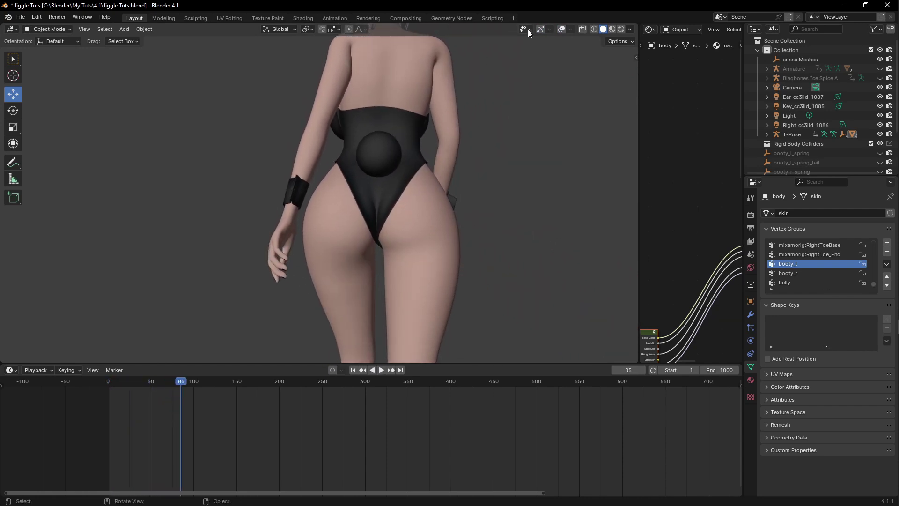
Show the overlays again, put the T-Pose armature in Pose Mode and return to frame 1
click(561, 30)
click(337, 229)
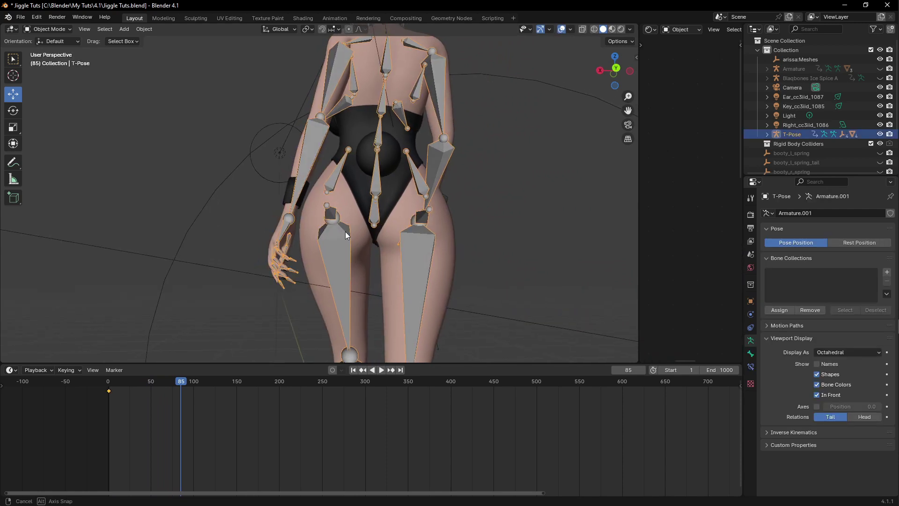
key(ctrl+Tab)
middle_drag(345, 232, 325, 209)
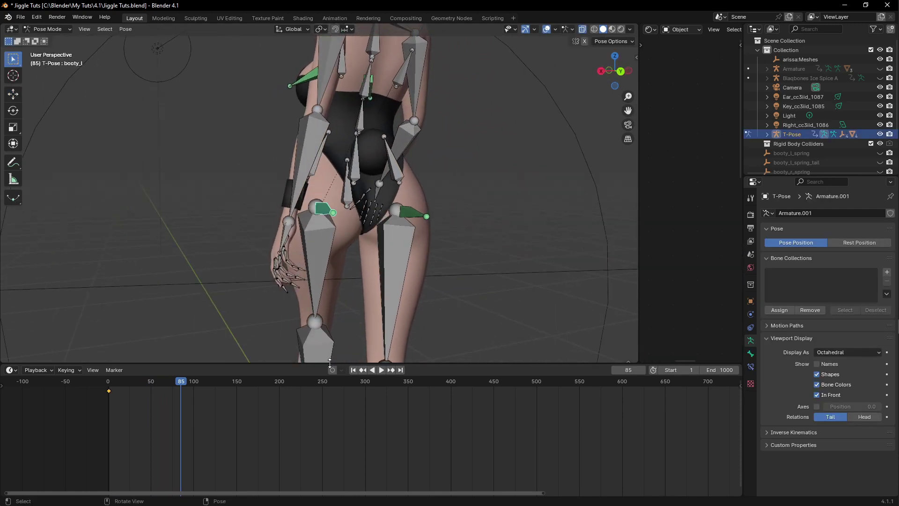
key(shift+Left)
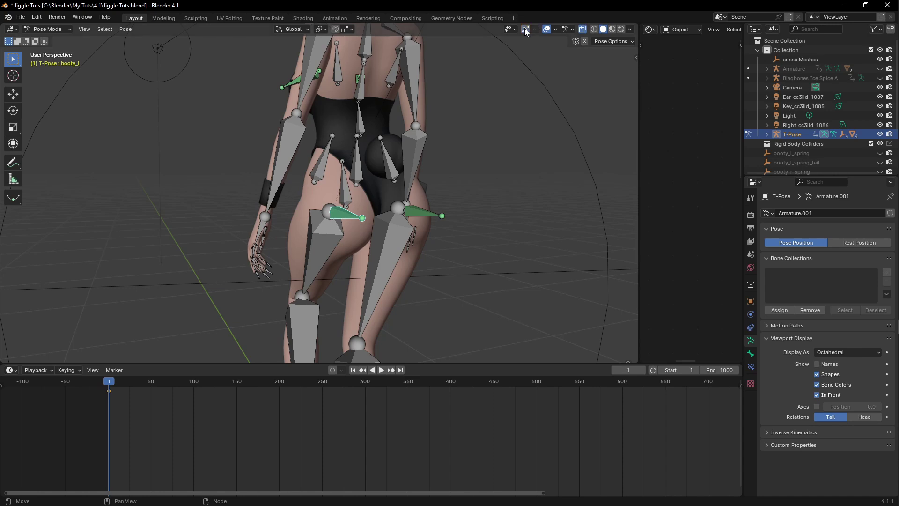
click(547, 30)
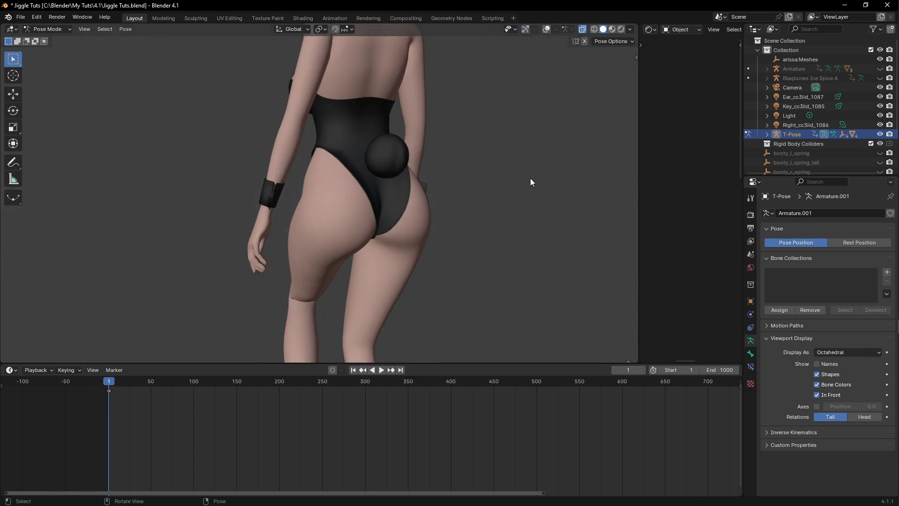
click(547, 30)
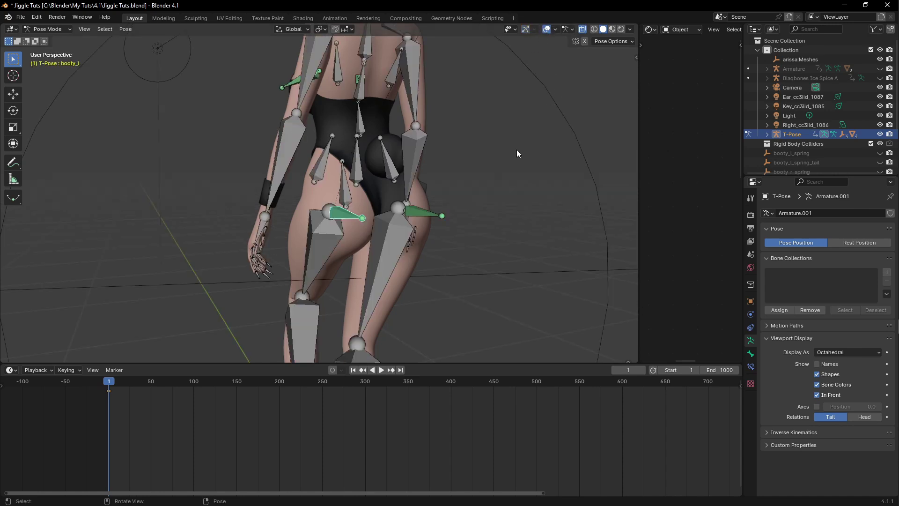
Stop the Spring Bones simulation and change the Speed of the booty_l and booty_r bones, setting booty_r to 1.00
click(752, 356)
scroll(809, 370, down, 6)
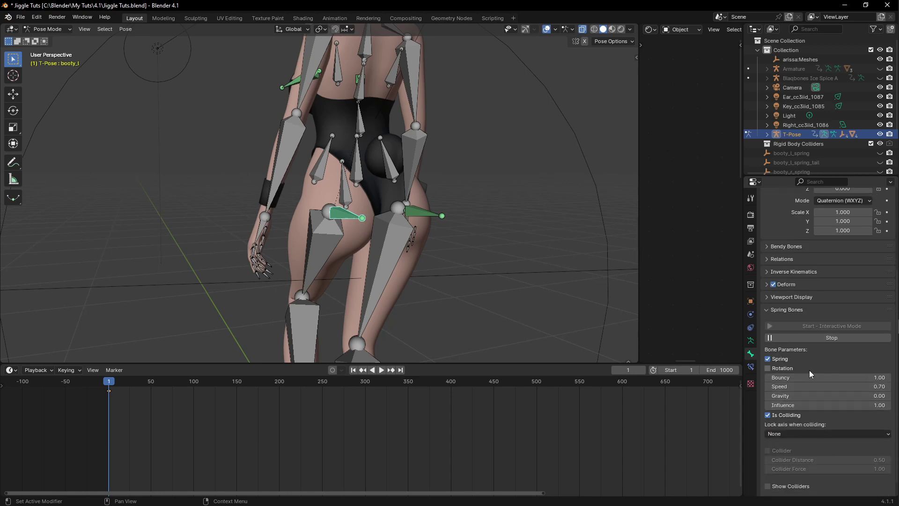
click(802, 339)
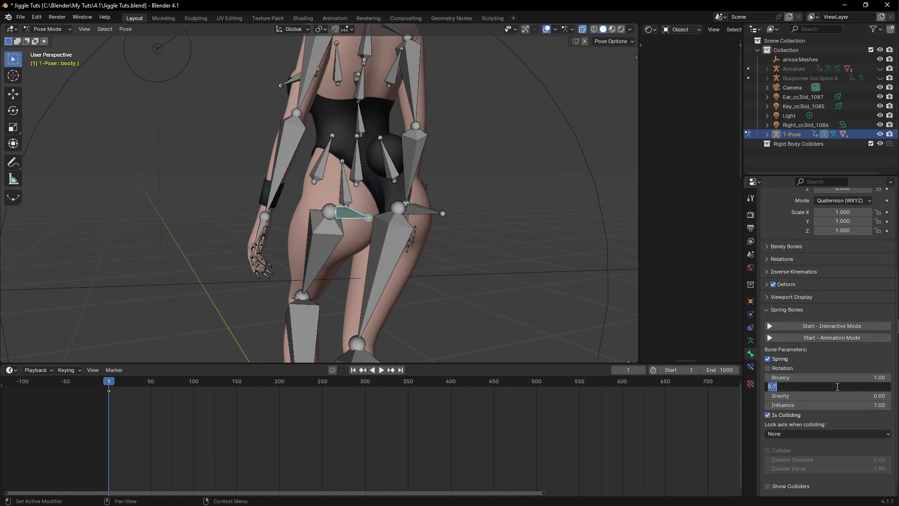
key(Return)
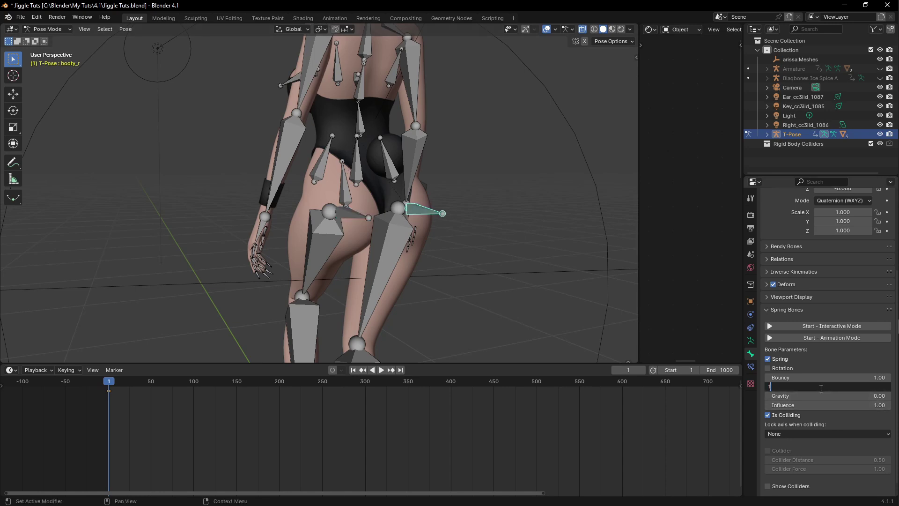
key(Return)
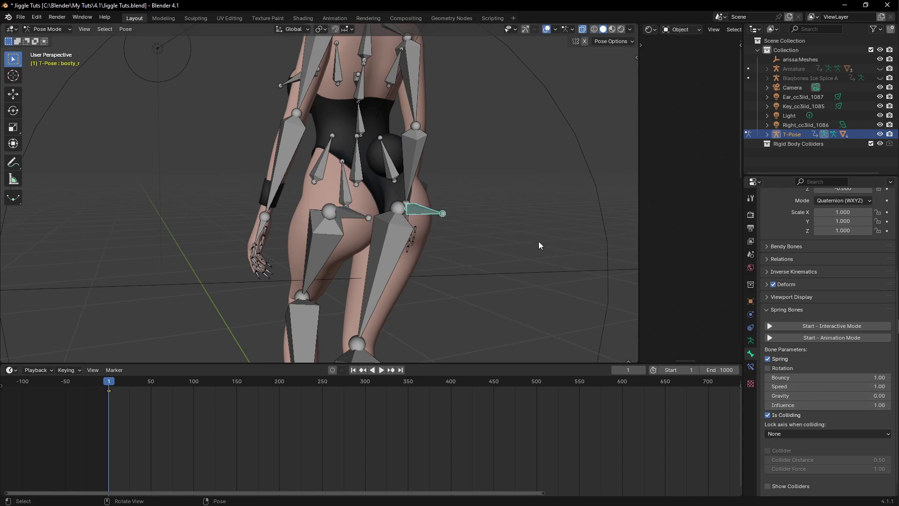
Start Spring Bones in Animation Mode, play the animation without overlays to check the jiggle, and return to frame 1
click(835, 339)
click(543, 29)
key(space)
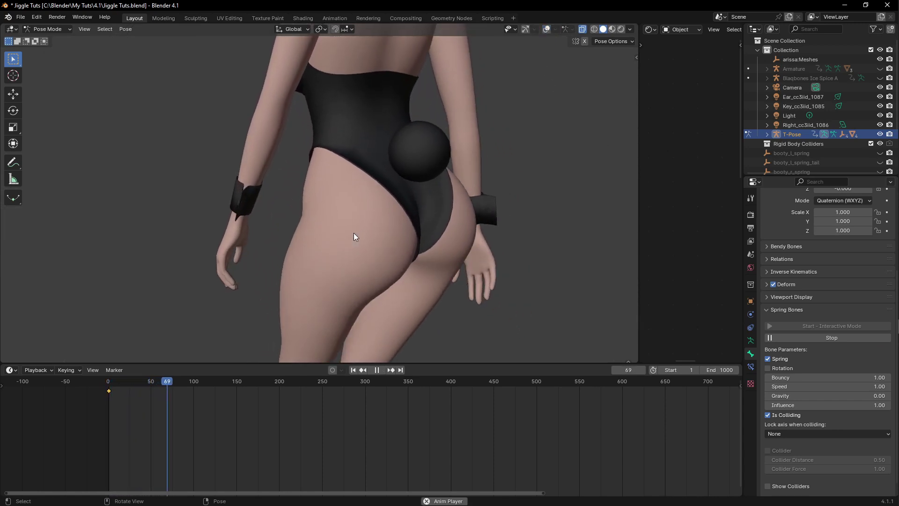
middle_drag(353, 232, 418, 280)
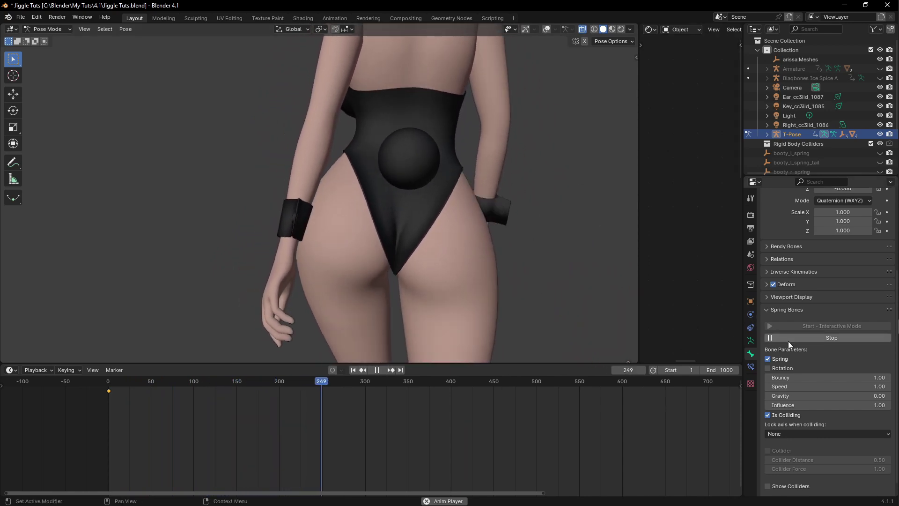
click(794, 339)
click(353, 372)
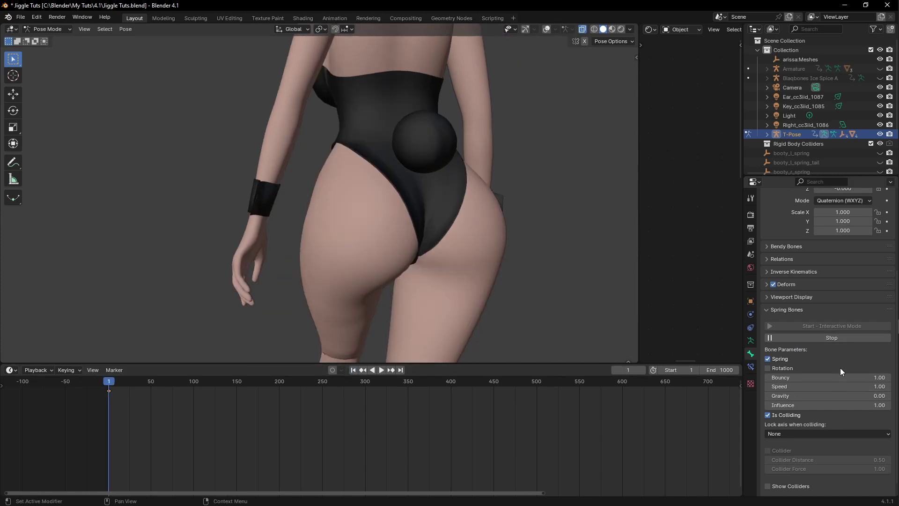